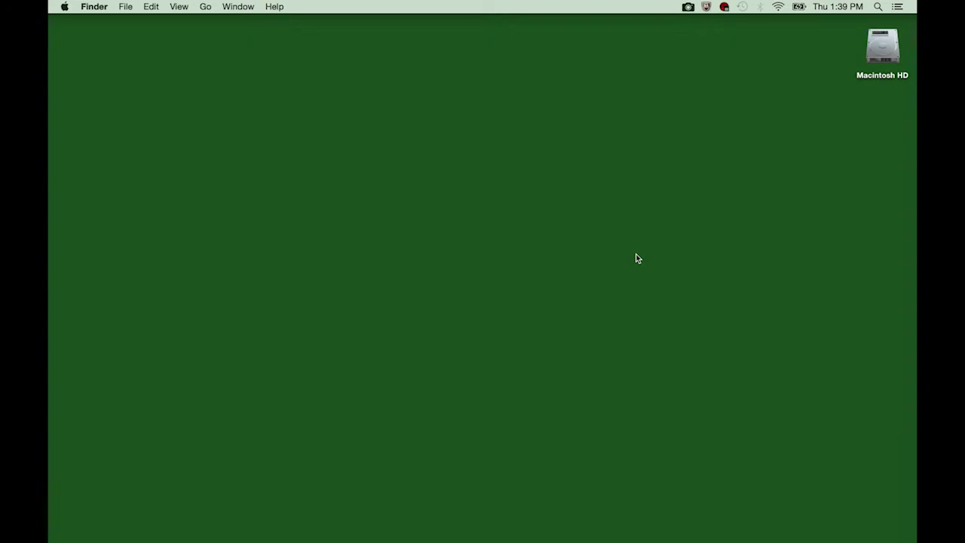
Create a new folder on the desktop, move it to the open area and name it Video_01
{"action": "left_click", "coordinate": [123, 7]}
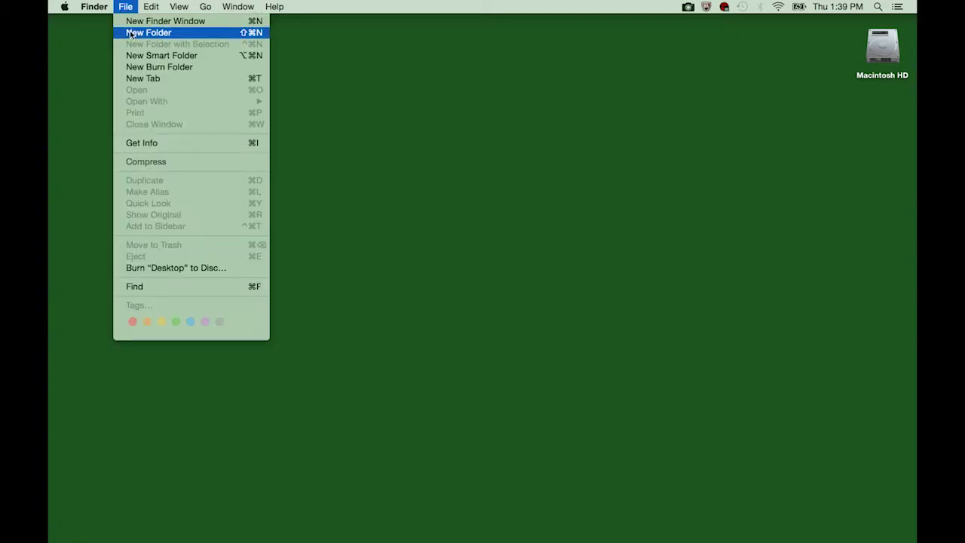
{"action": "left_click", "coordinate": [139, 32]}
{"action": "left_click", "coordinate": [870, 173]}
{"action": "left_click_drag", "start_coordinate": [871, 173], "coordinate": [661, 183]}
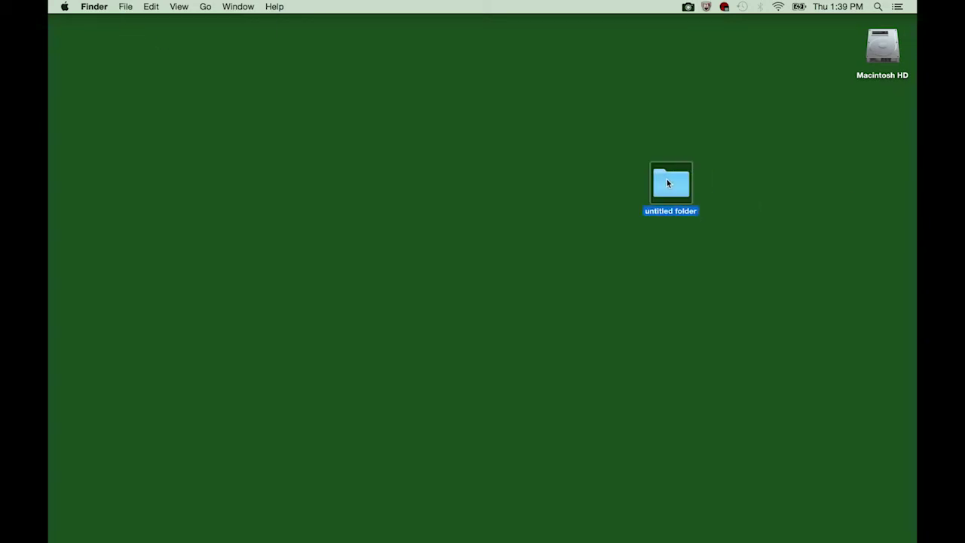
{"action": "key", "text": "Return"}
{"action": "type", "text": "Video_01"}
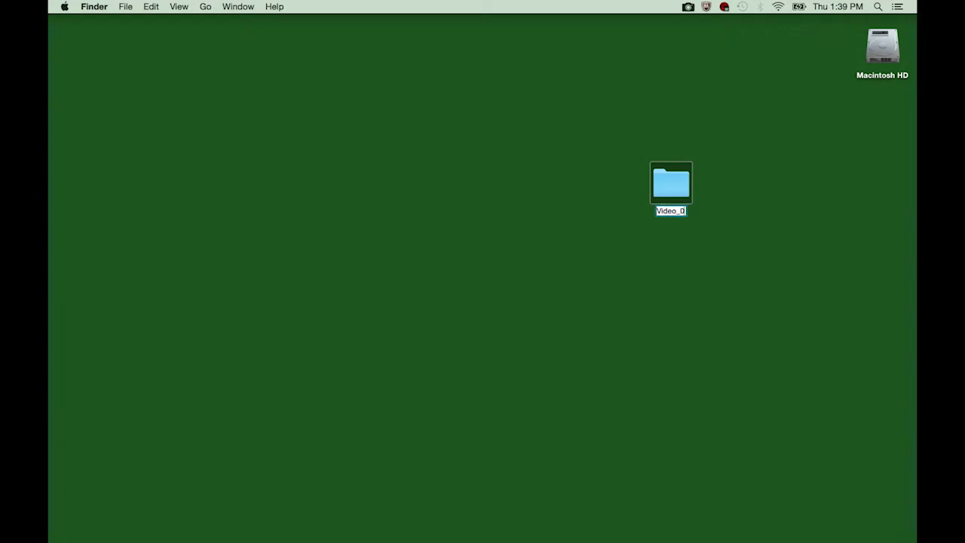
{"action": "left_click", "coordinate": [667, 264]}
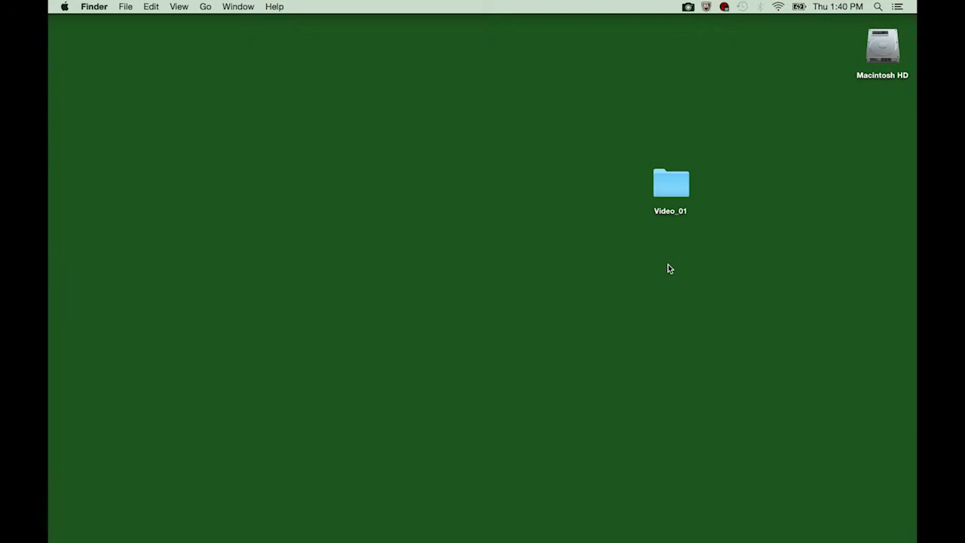
Open the NO NAME memory card and copy its AVCHD file into the Video_01 folder
{"action": "left_click", "coordinate": [871, 257]}
{"action": "left_click_drag", "start_coordinate": [870, 256], "coordinate": [674, 269]}
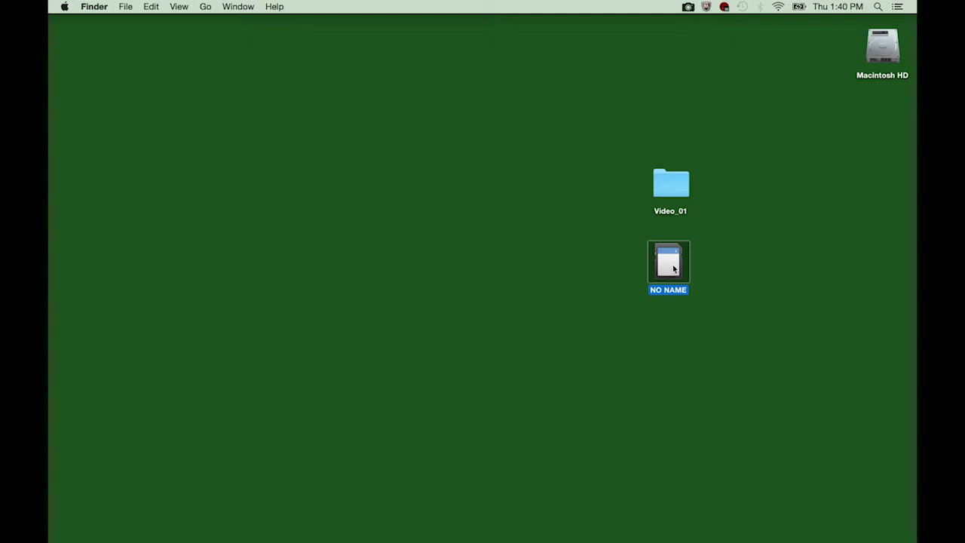
{"action": "double_click", "coordinate": [673, 268]}
{"action": "left_click_drag", "start_coordinate": [519, 88], "coordinate": [405, 72]}
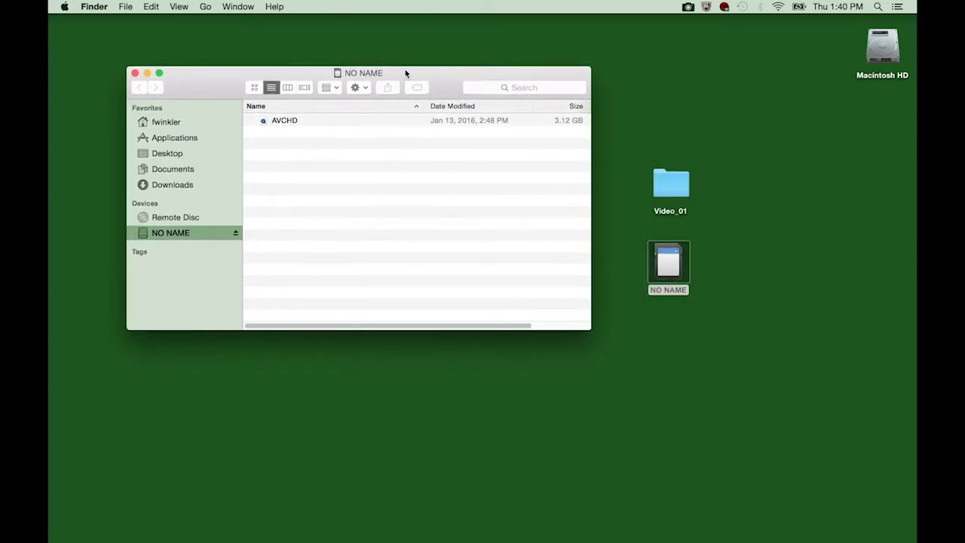
{"action": "left_click", "coordinate": [263, 123]}
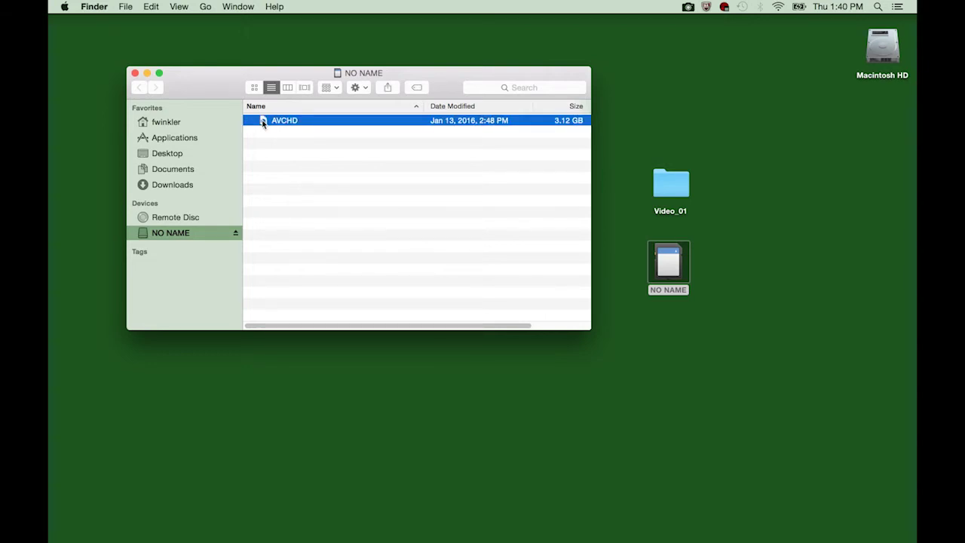
{"action": "left_click_drag", "start_coordinate": [263, 123], "coordinate": [677, 185]}
Examine the contents of the copied AVCHD package in Video_01, down to the clips in BDMV's STREAM folder
{"action": "double_click", "coordinate": [677, 185]}
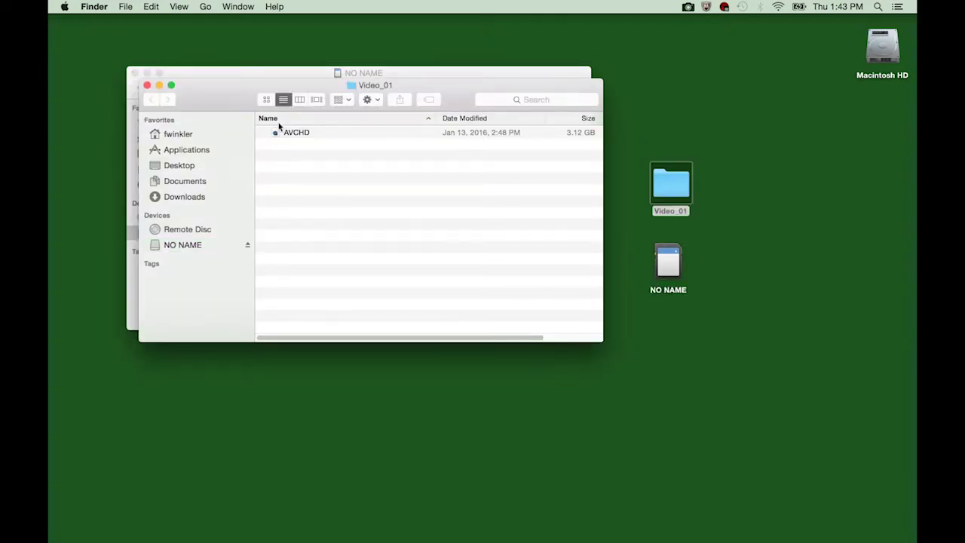
{"action": "left_click_drag", "start_coordinate": [308, 85], "coordinate": [337, 150]}
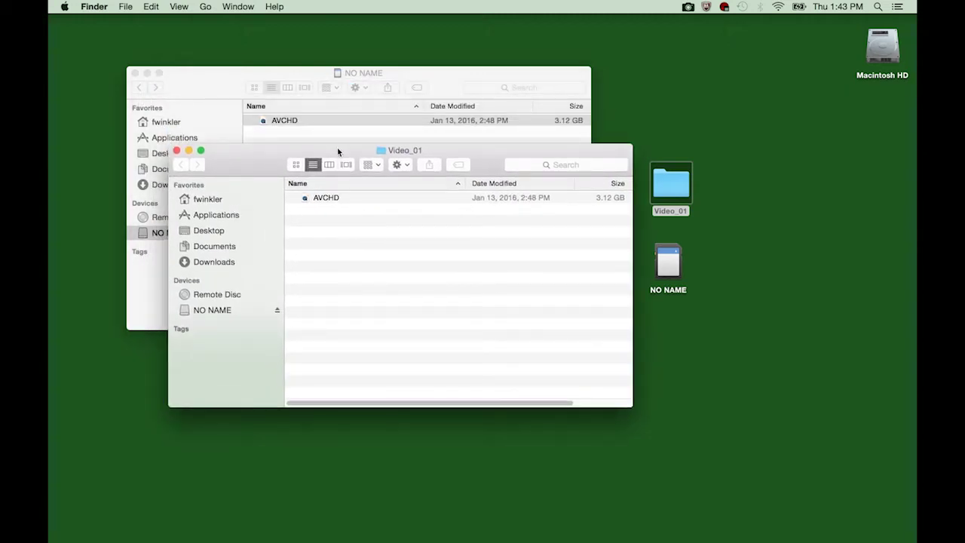
{"action": "right_click", "coordinate": [305, 201]}
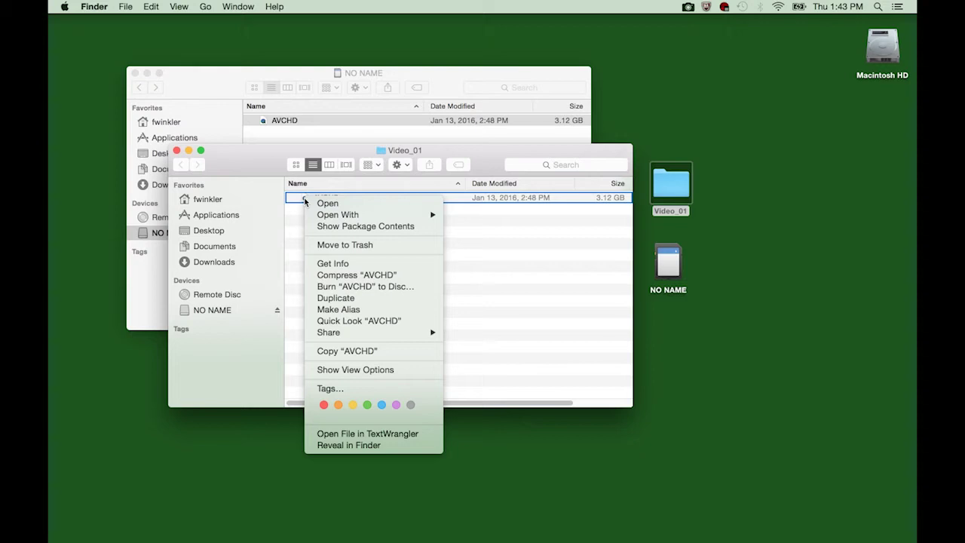
{"action": "left_click", "coordinate": [334, 226]}
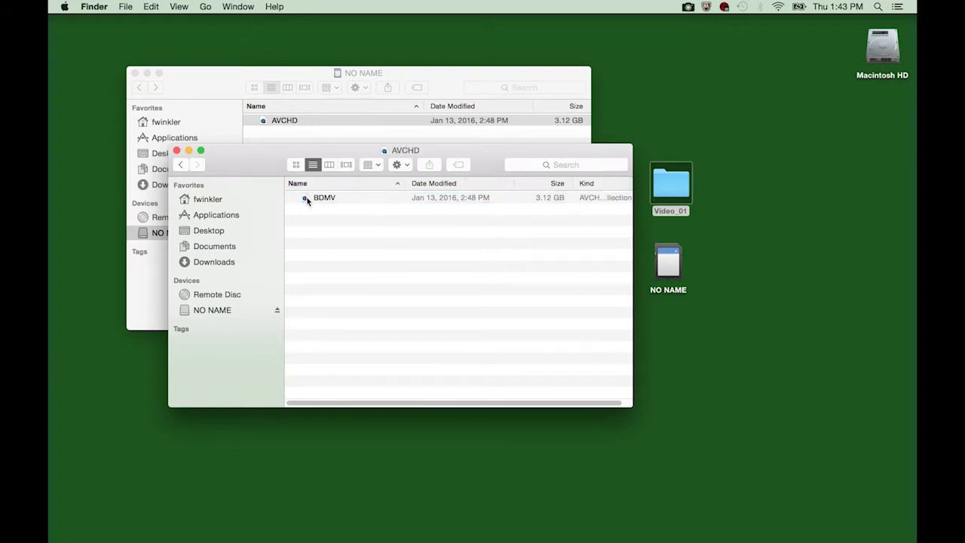
{"action": "right_click", "coordinate": [306, 200]}
{"action": "left_click", "coordinate": [327, 225]}
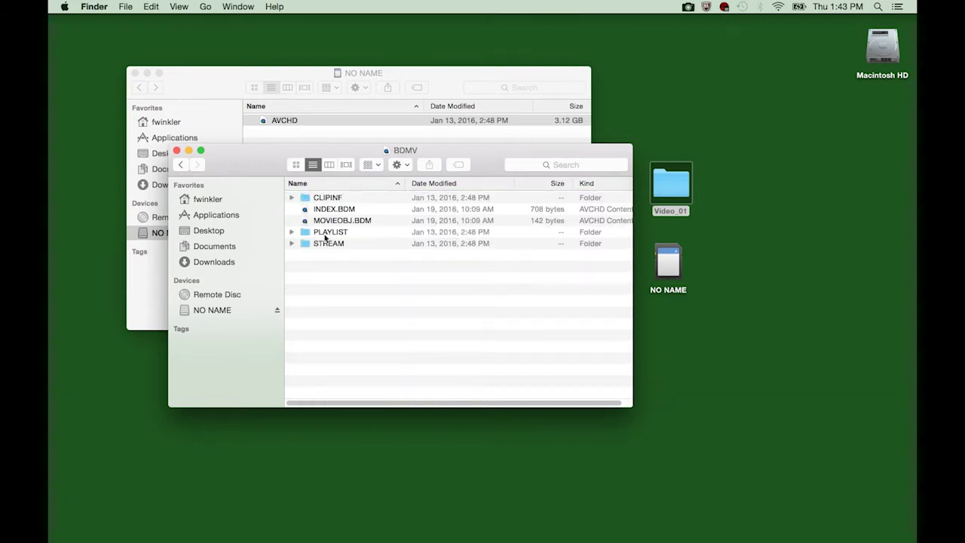
{"action": "left_click", "coordinate": [292, 245]}
{"action": "left_click", "coordinate": [291, 243]}
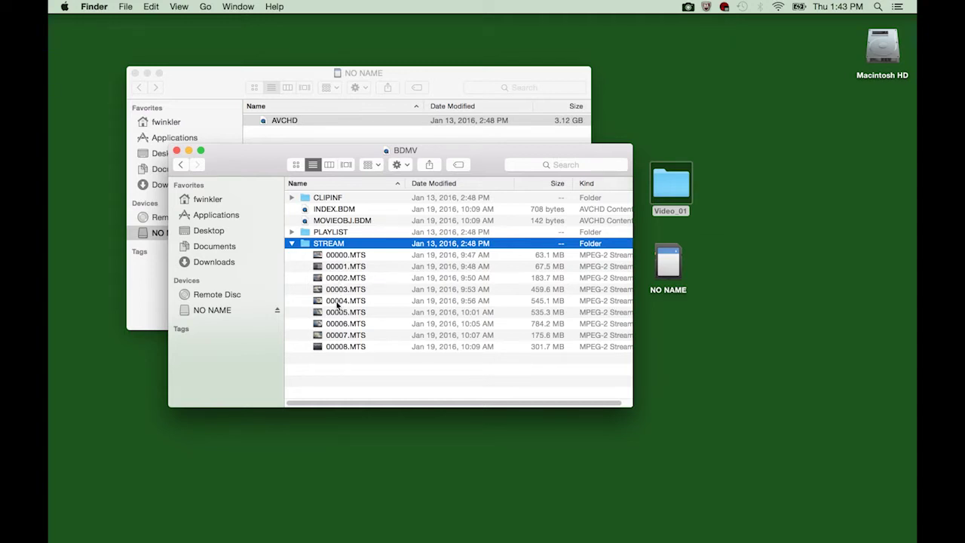
{"action": "left_click", "coordinate": [292, 244]}
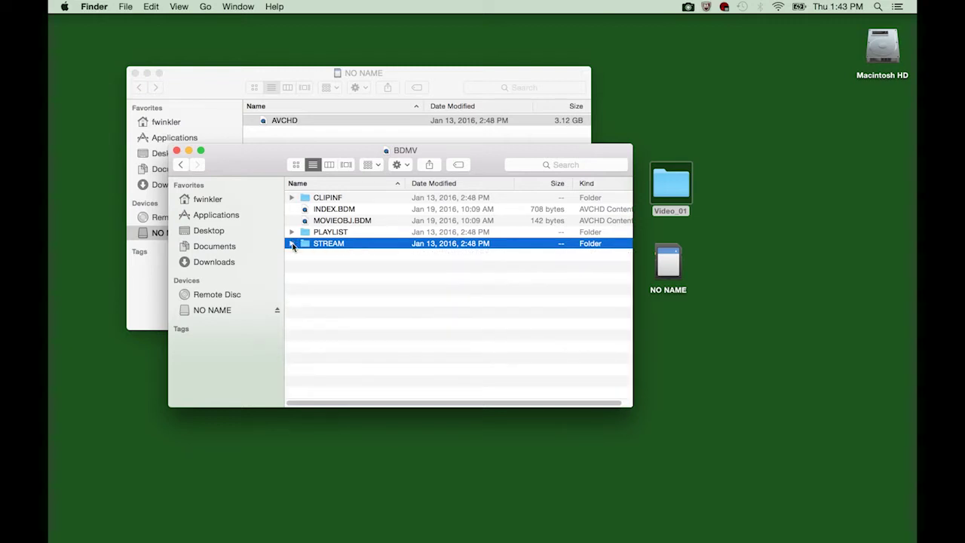
Close both Finder windows and eject the NO NAME memory card
{"action": "left_click", "coordinate": [176, 151]}
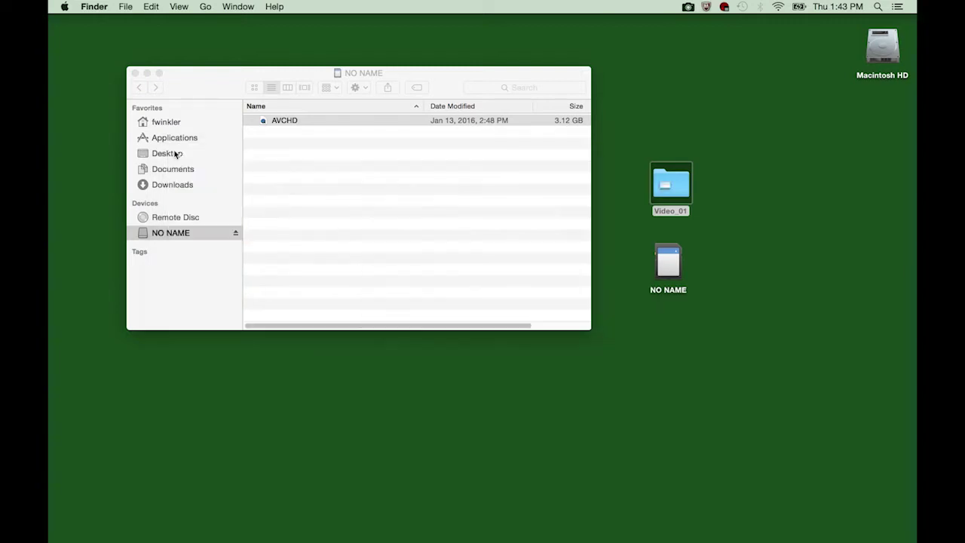
{"action": "left_click", "coordinate": [134, 72]}
{"action": "left_click_drag", "start_coordinate": [680, 272], "coordinate": [886, 532]}
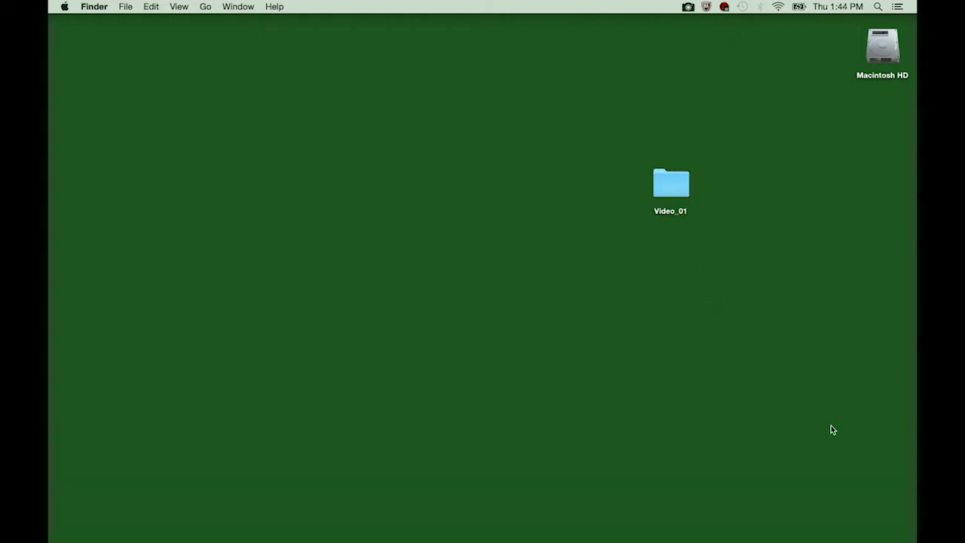
Switch to Premiere Pro and start a new project named Video_01_digitize
{"action": "mouse_move", "coordinate": [405, 532]}
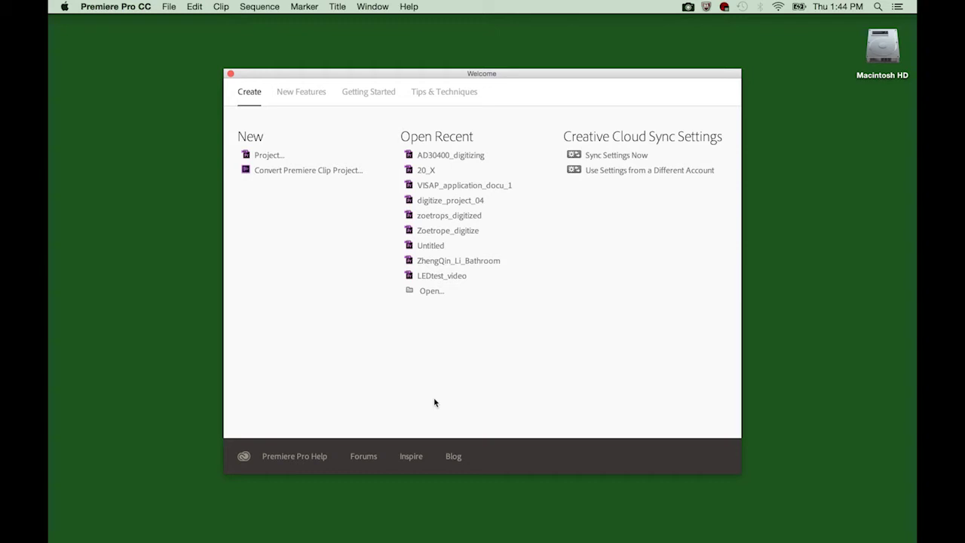
{"action": "left_click", "coordinate": [269, 156]}
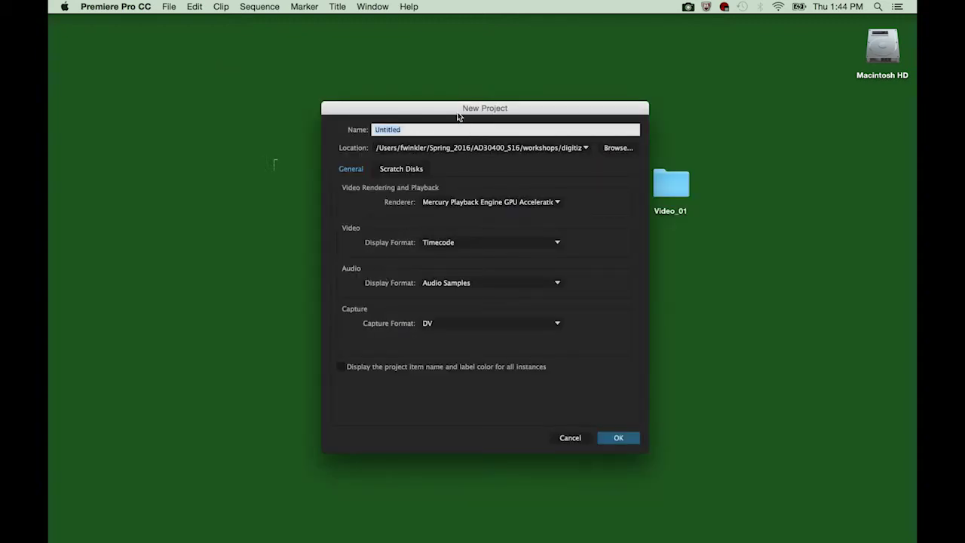
{"action": "type", "text": "Vi"}
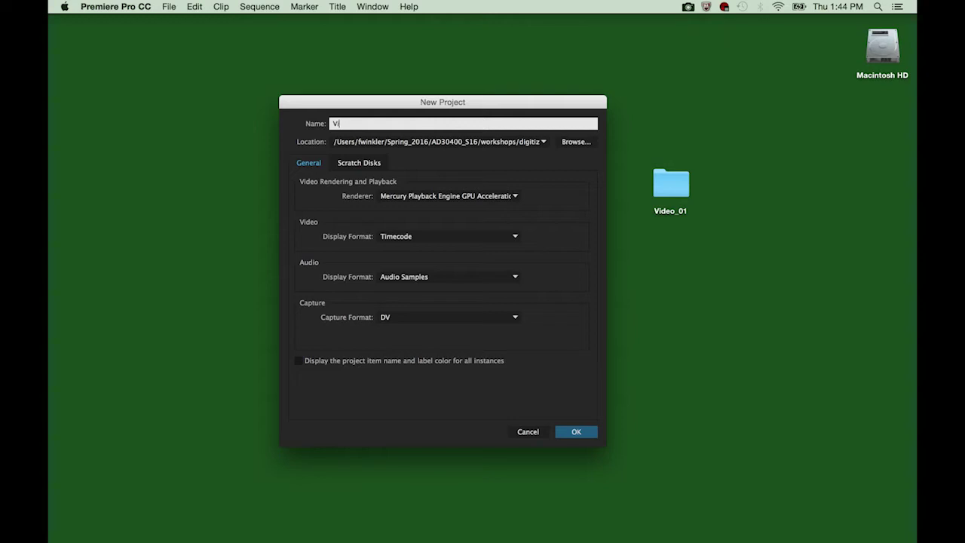
{"action": "type", "text": "deo_01_digitize"}
Set the new project's location to the Video_01 folder on the Desktop
{"action": "left_click", "coordinate": [577, 142]}
{"action": "left_click", "coordinate": [550, 46]}
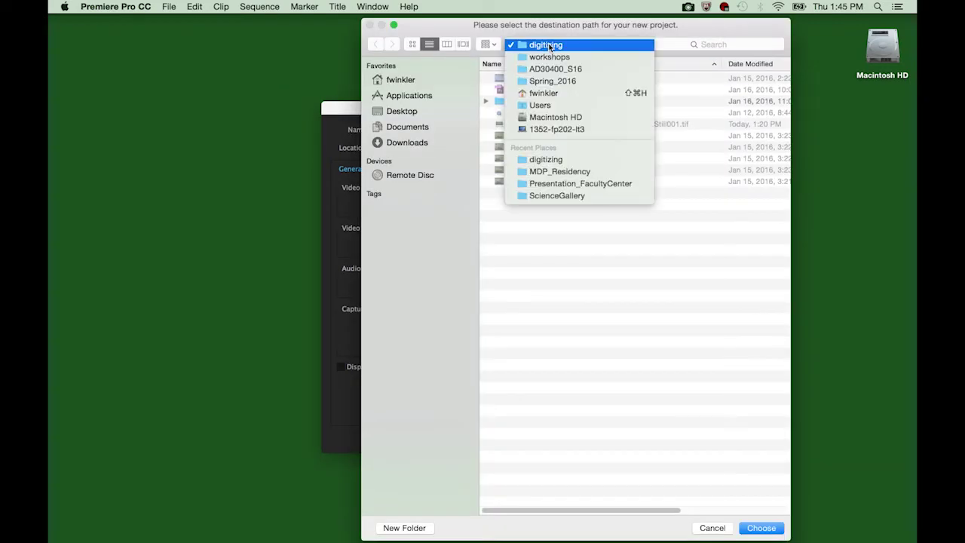
{"action": "left_click", "coordinate": [543, 94]}
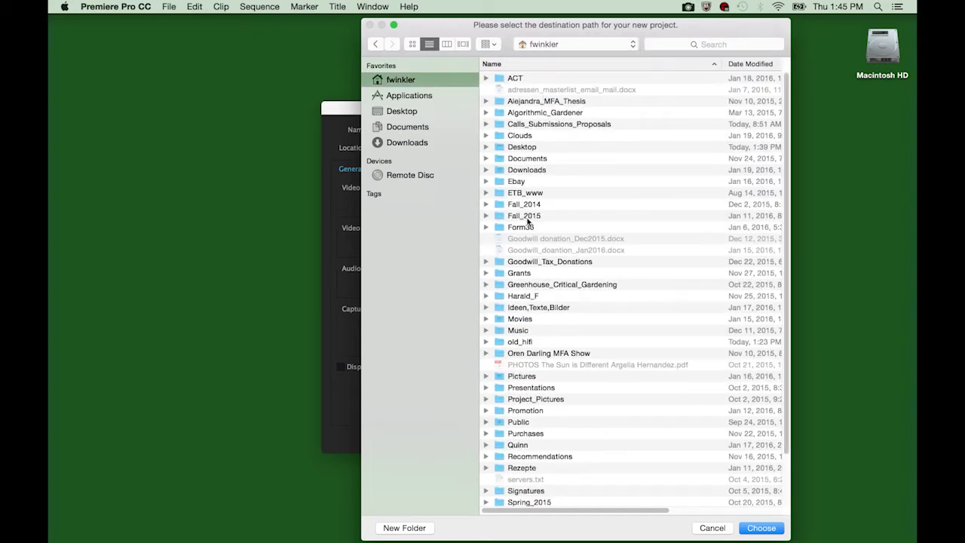
{"action": "scroll", "coordinate": [527, 221], "scroll_direction": "down", "scroll_amount": 2}
{"action": "left_click", "coordinate": [402, 111]}
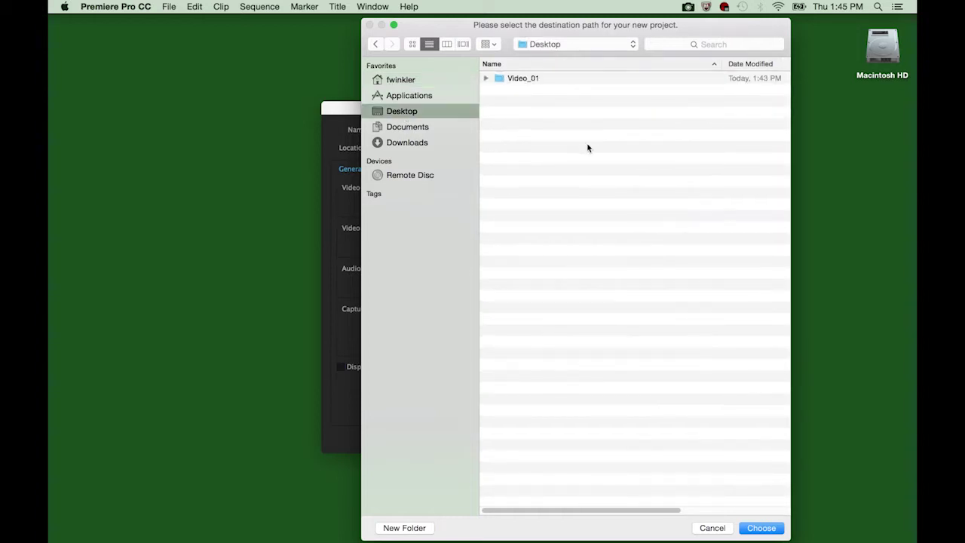
{"action": "left_click", "coordinate": [511, 79]}
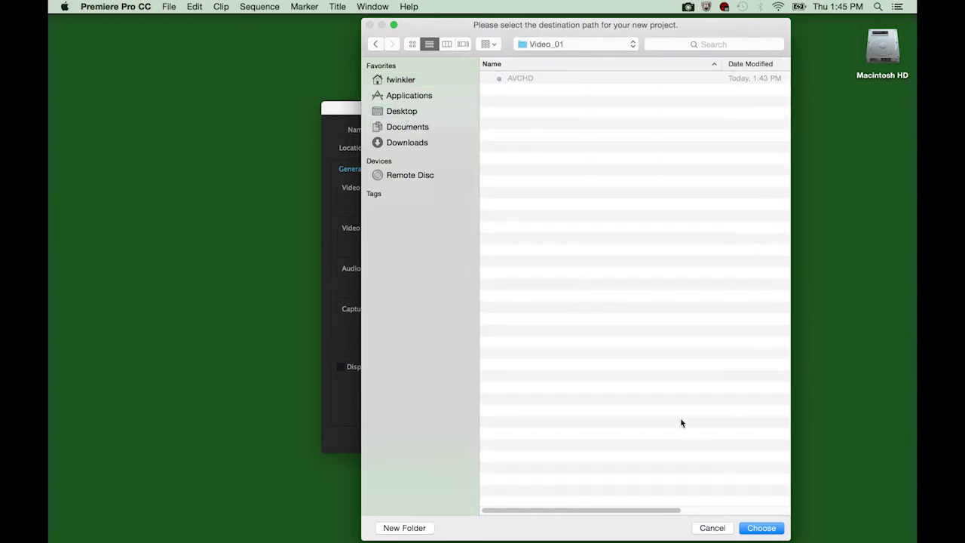
{"action": "left_click", "coordinate": [758, 527]}
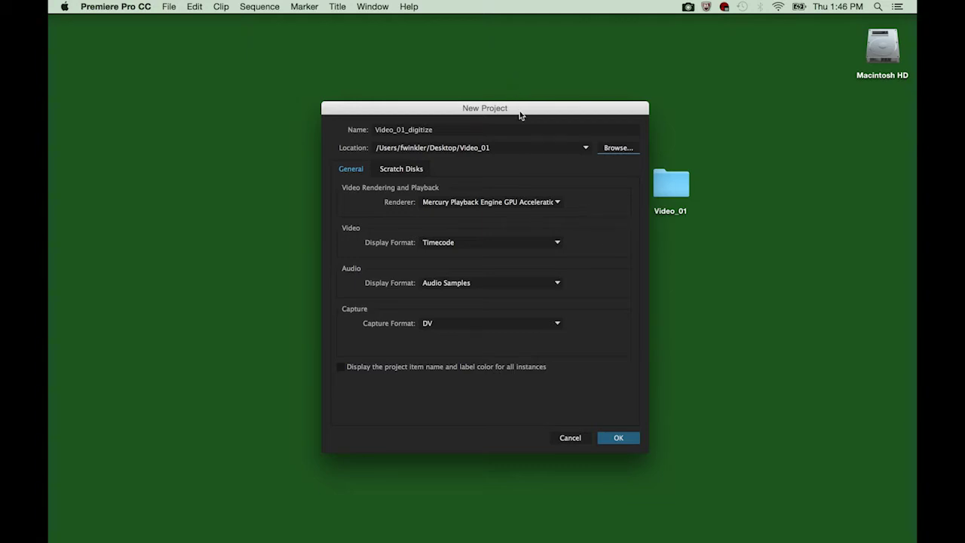
Review the new project's scratch disk and general settings, and create the project
{"action": "left_click", "coordinate": [408, 170]}
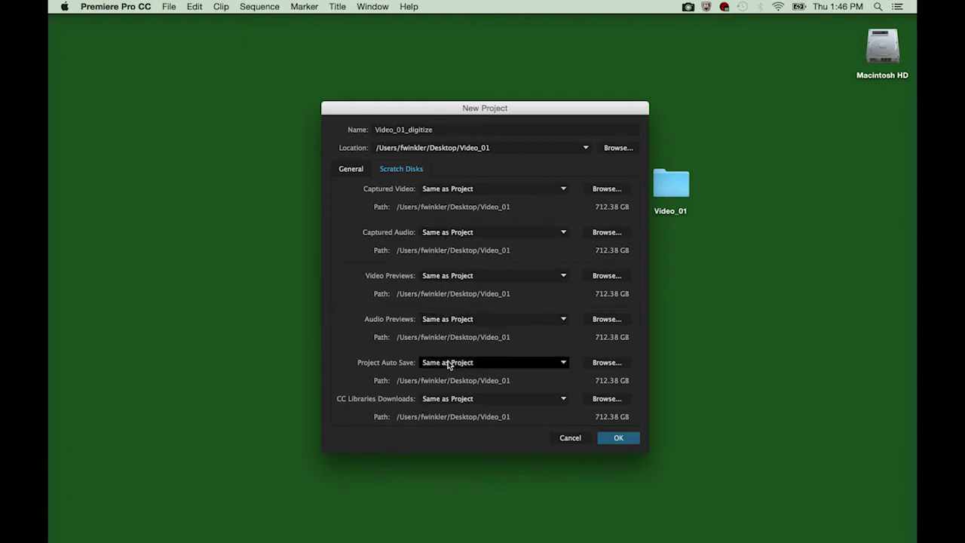
{"action": "left_click", "coordinate": [353, 173]}
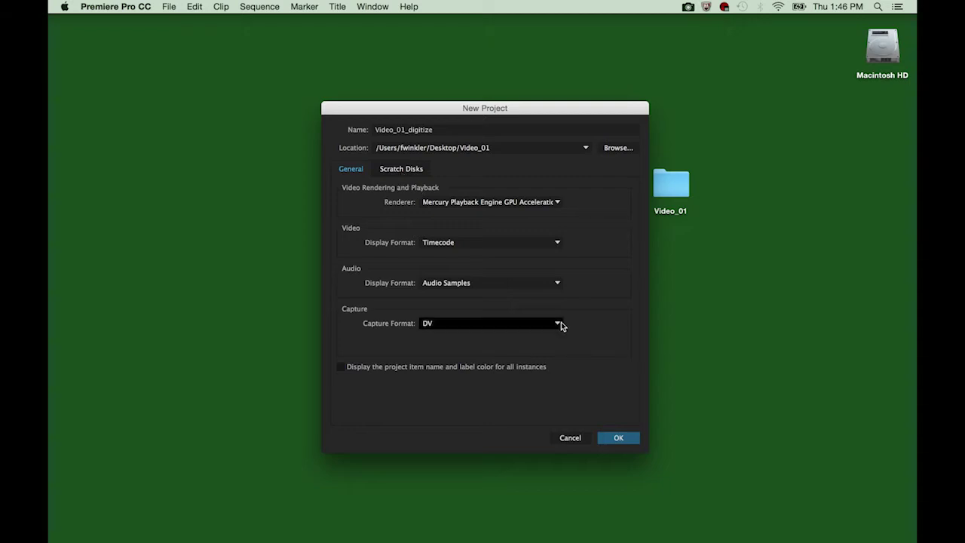
{"action": "left_click", "coordinate": [620, 438]}
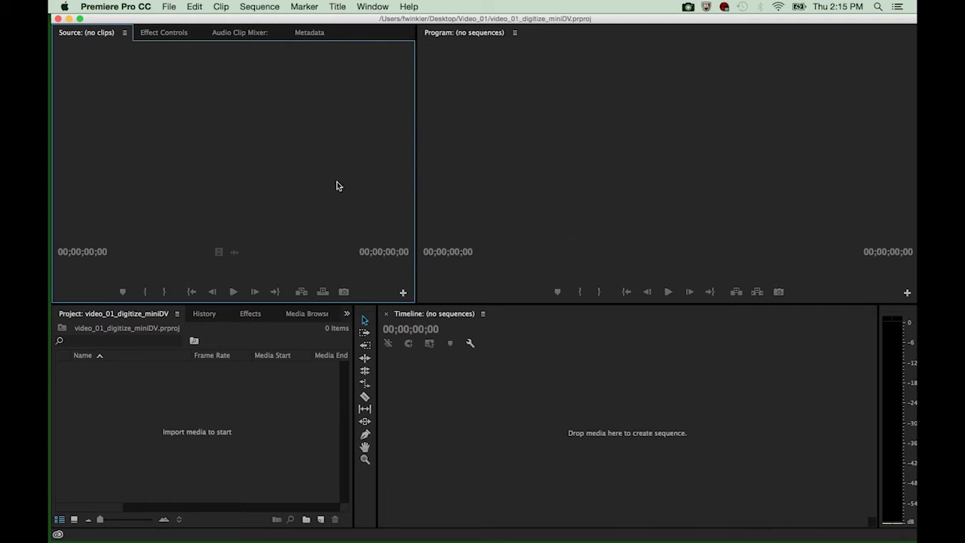
Examine the workspace's Project, Source, Program, Timeline, audio meter and Tools panels one after another
{"action": "left_click", "coordinate": [224, 400]}
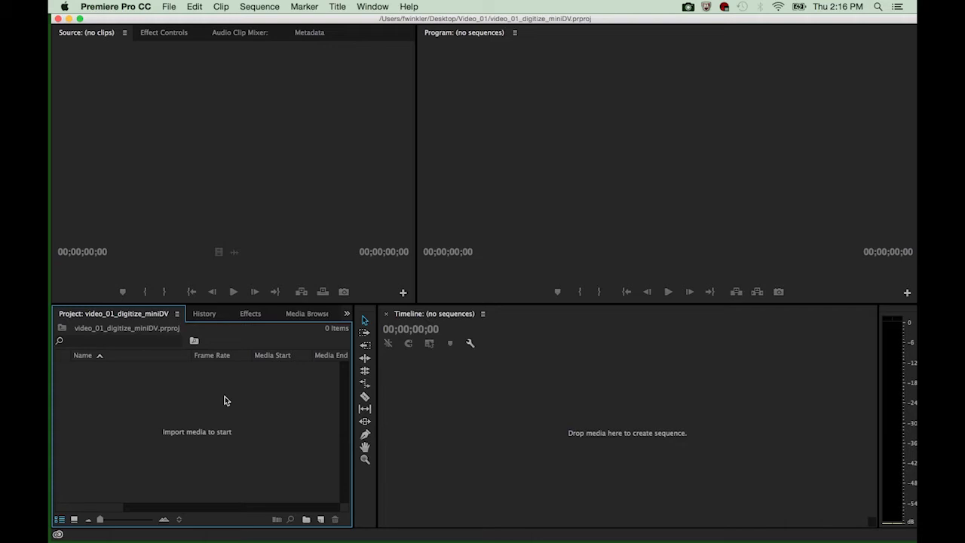
{"action": "left_click", "coordinate": [252, 215]}
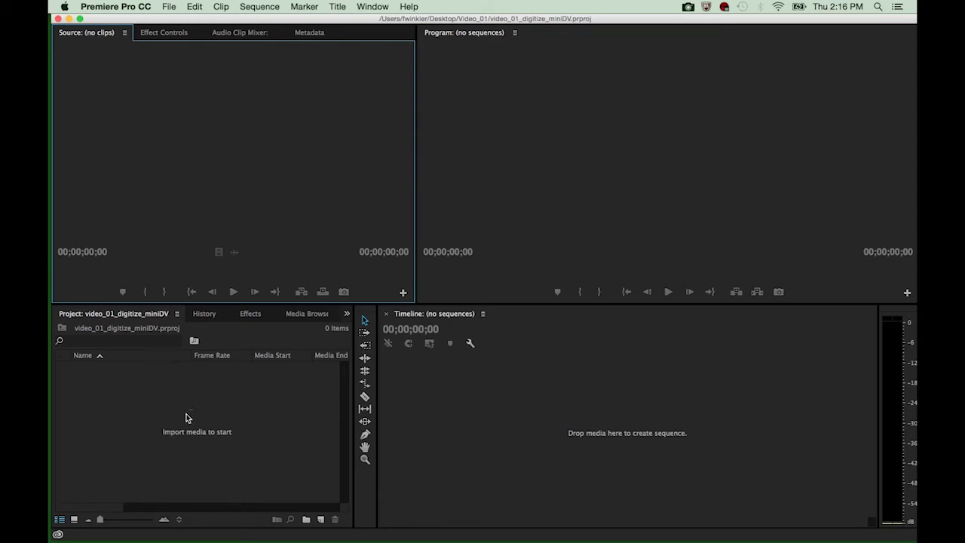
{"action": "left_click", "coordinate": [530, 165]}
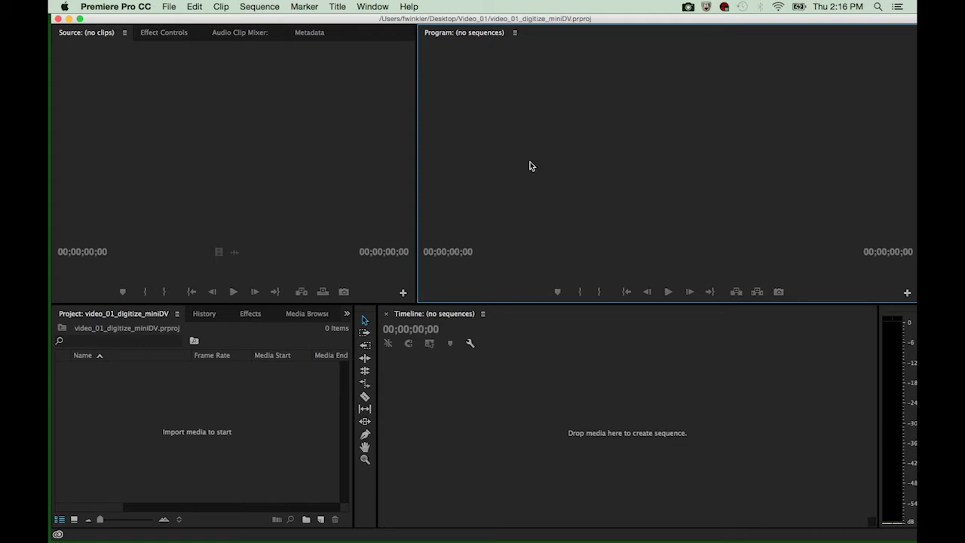
{"action": "left_click", "coordinate": [612, 379]}
{"action": "left_click", "coordinate": [635, 198]}
{"action": "left_click", "coordinate": [617, 385]}
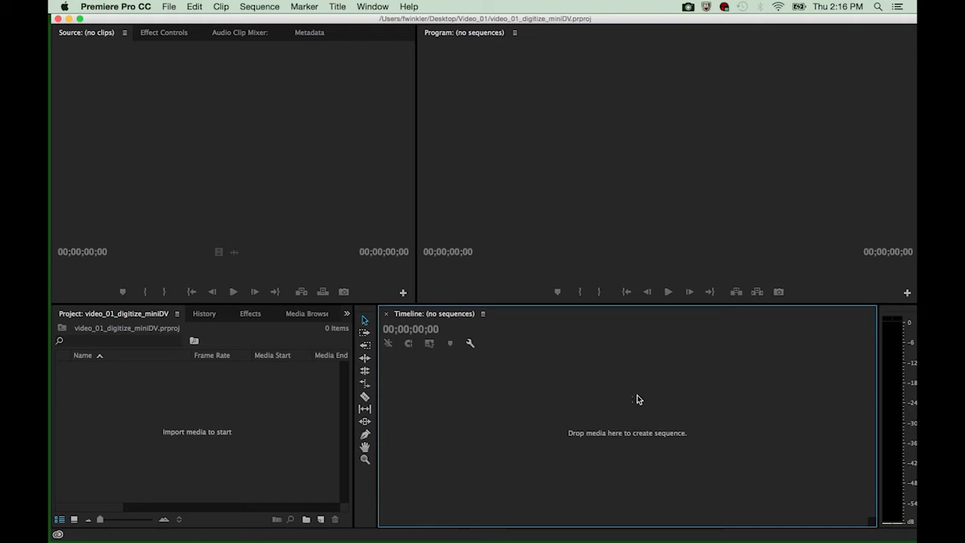
{"action": "left_click", "coordinate": [894, 380]}
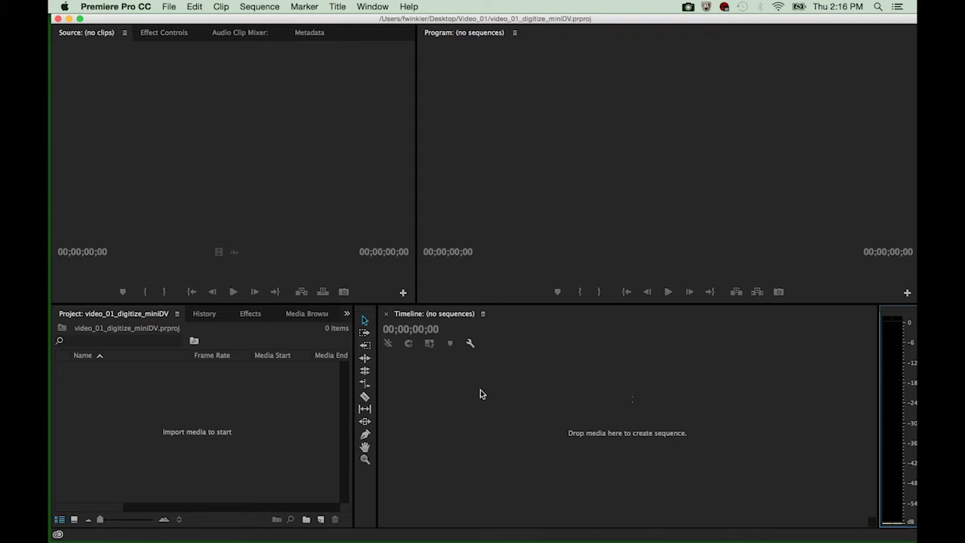
{"action": "left_click", "coordinate": [369, 495]}
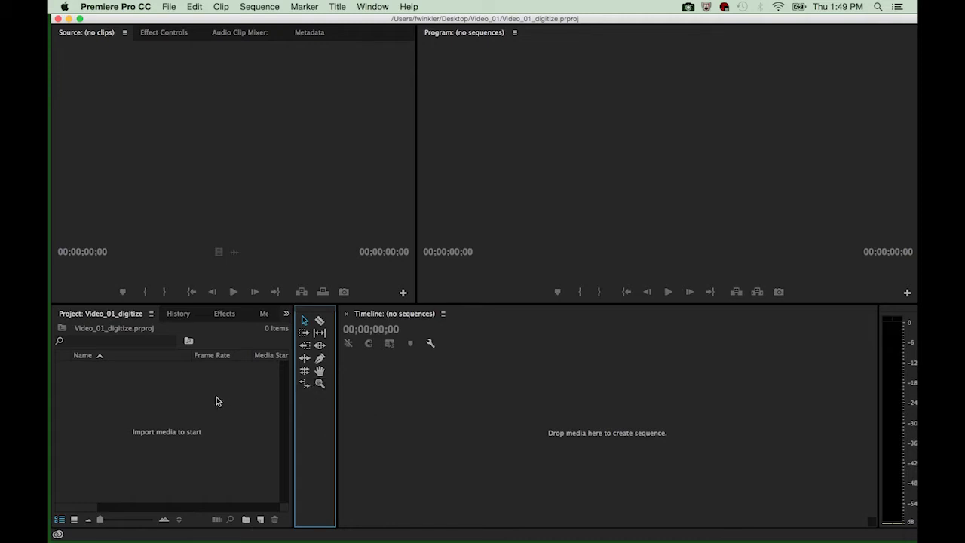
Bring up the Media Browser panel beside the Project panel
{"action": "left_click", "coordinate": [286, 317]}
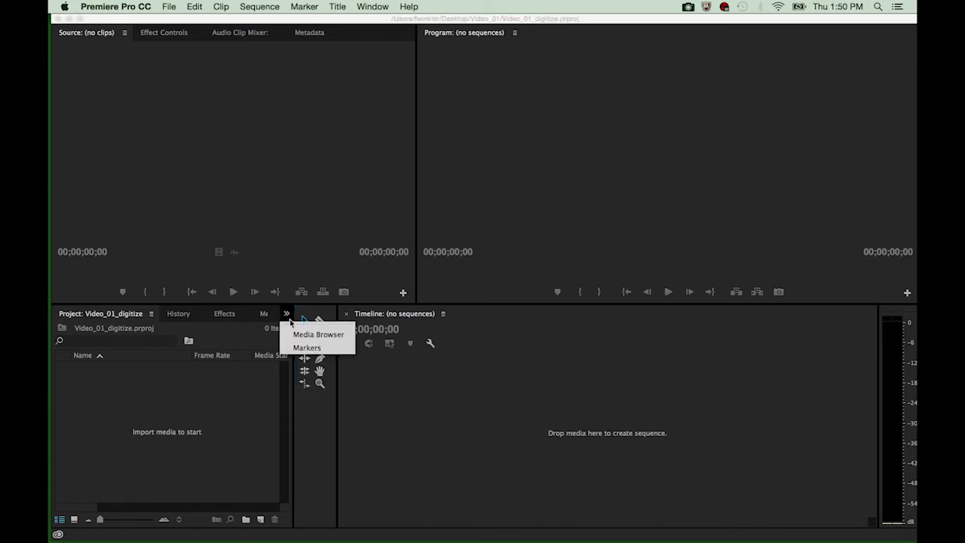
{"action": "left_click", "coordinate": [293, 335]}
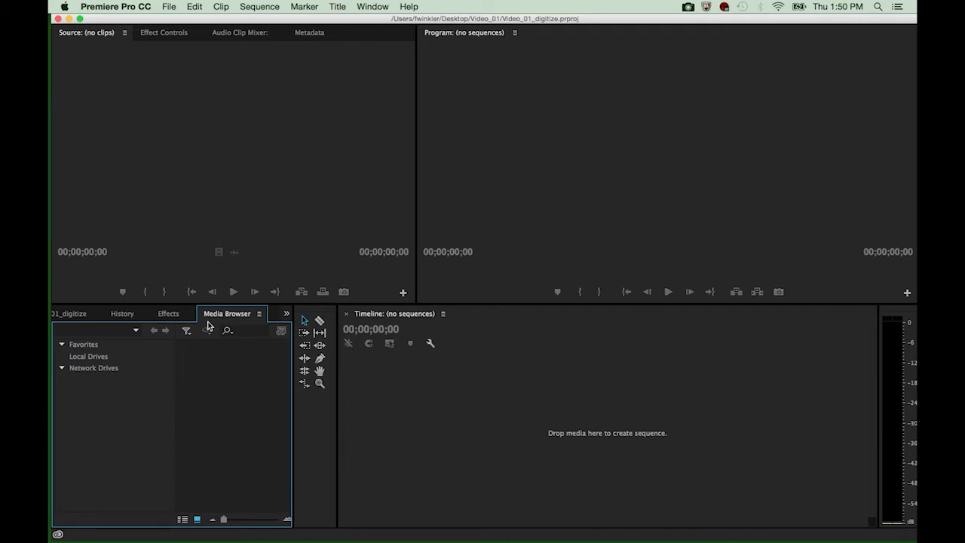
{"action": "left_click", "coordinate": [373, 7]}
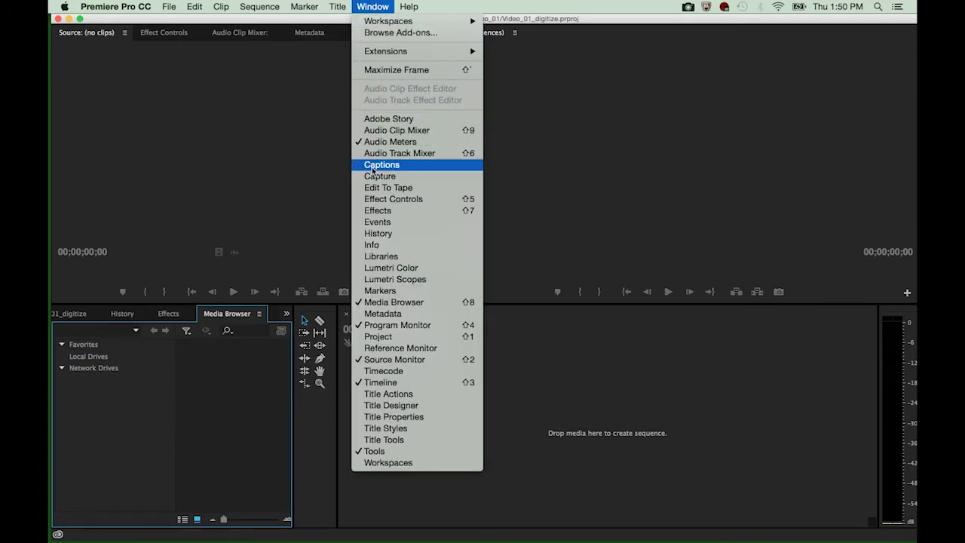
{"action": "left_click", "coordinate": [369, 303]}
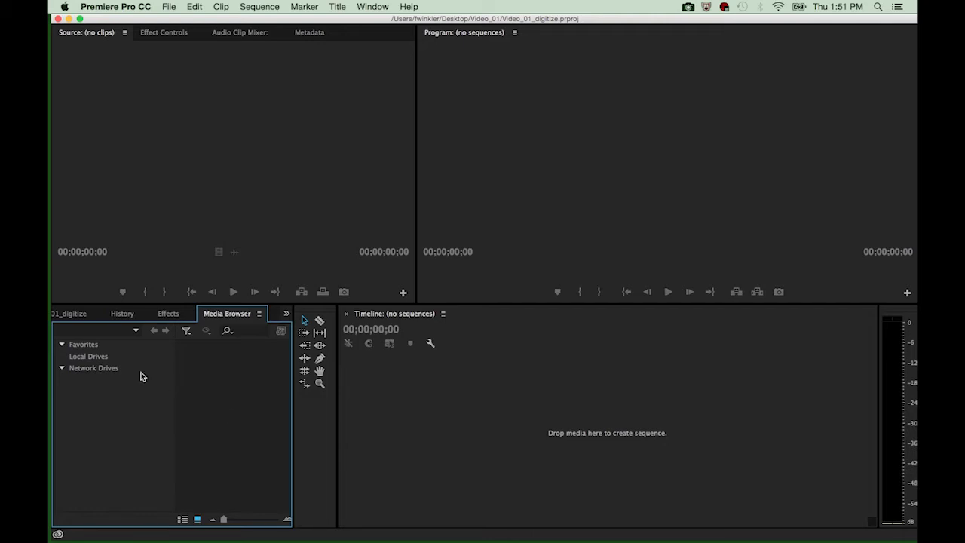
Browse the Macintosh HD local drive to the AVCHD footage inside the Desktop's Video_01 folder
{"action": "left_click", "coordinate": [89, 358]}
{"action": "double_click", "coordinate": [221, 379]}
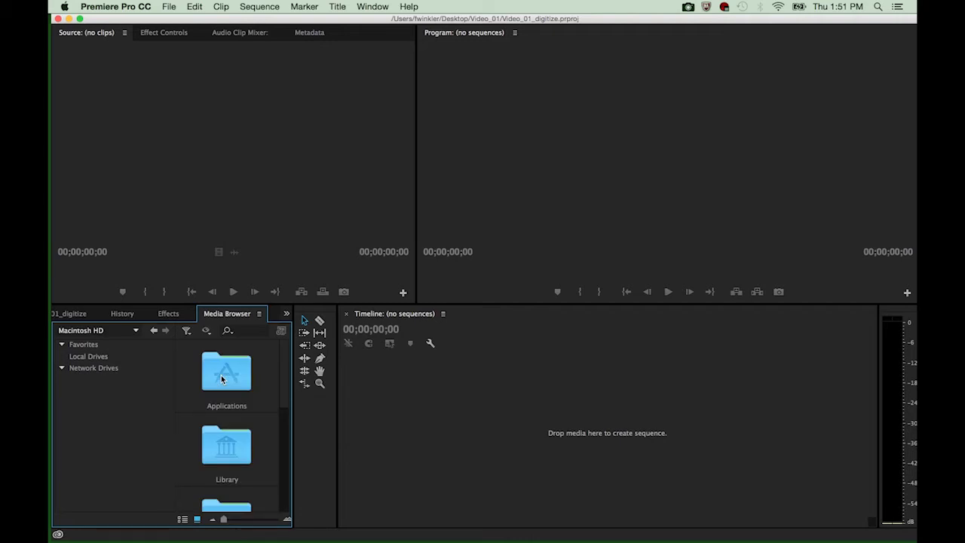
{"action": "scroll", "coordinate": [221, 379], "scroll_direction": "down", "scroll_amount": 3}
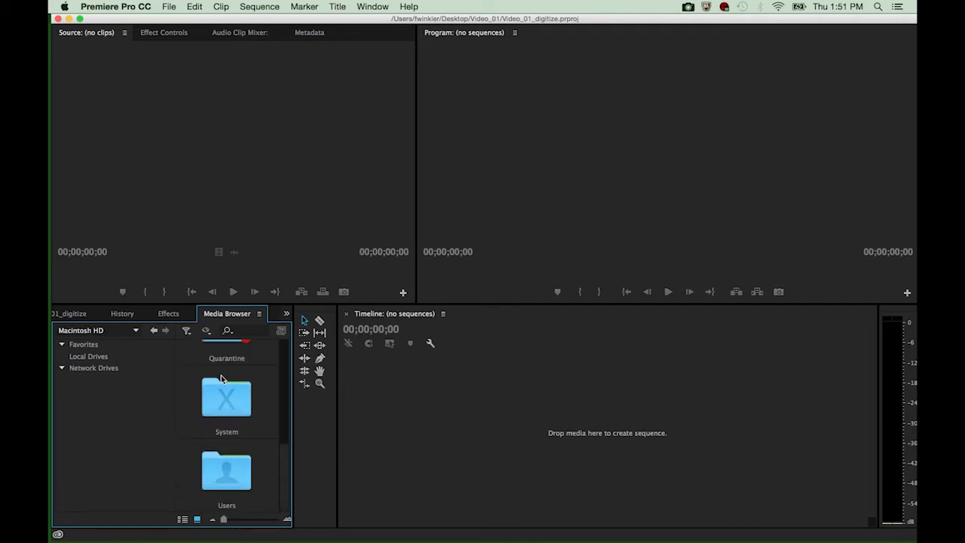
{"action": "double_click", "coordinate": [226, 480]}
{"action": "double_click", "coordinate": [227, 452]}
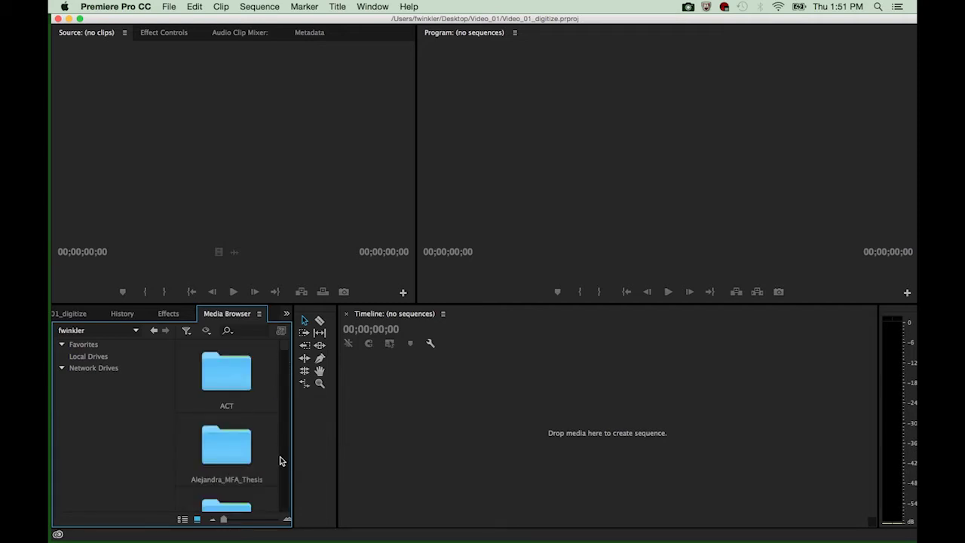
{"action": "scroll", "coordinate": [266, 461], "scroll_direction": "down", "scroll_amount": 5}
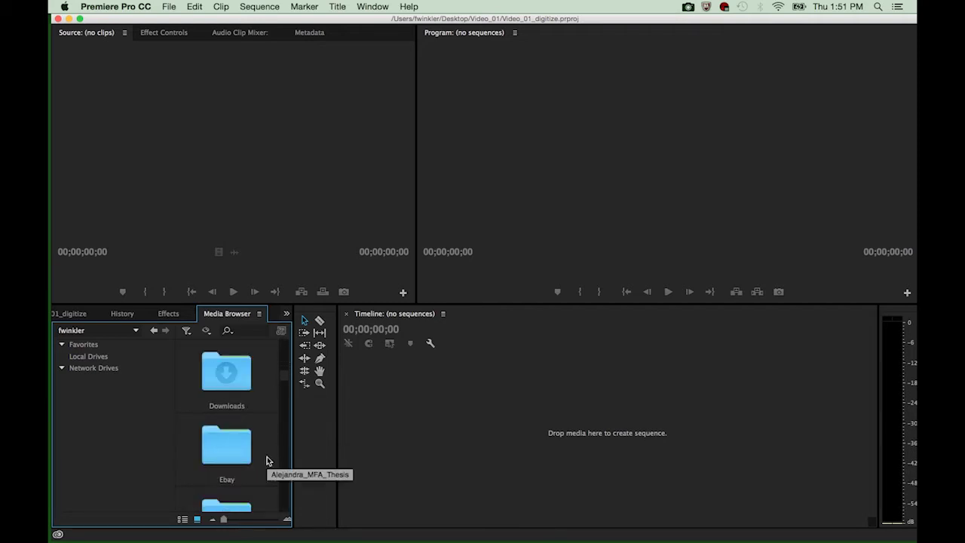
{"action": "scroll", "coordinate": [266, 460], "scroll_direction": "up", "scroll_amount": 2}
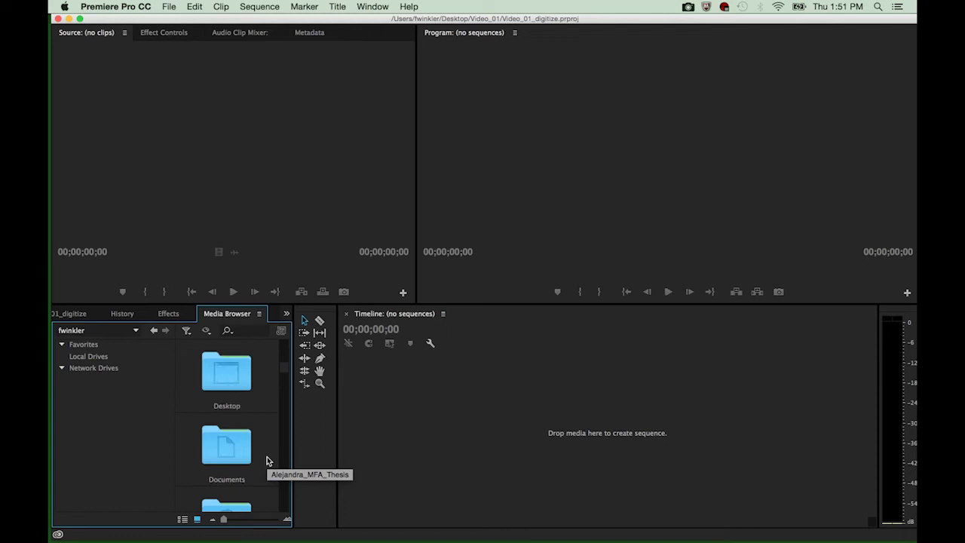
{"action": "double_click", "coordinate": [233, 384]}
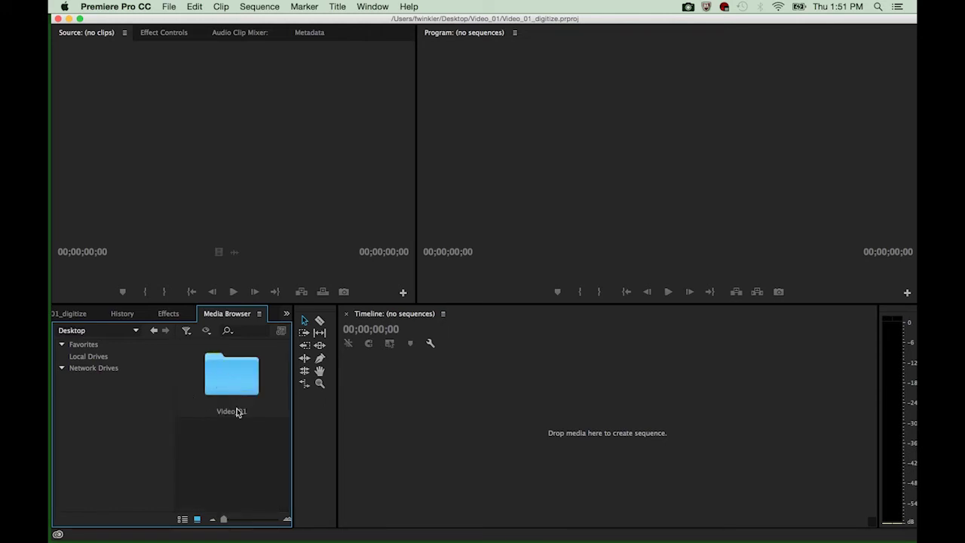
{"action": "double_click", "coordinate": [230, 375]}
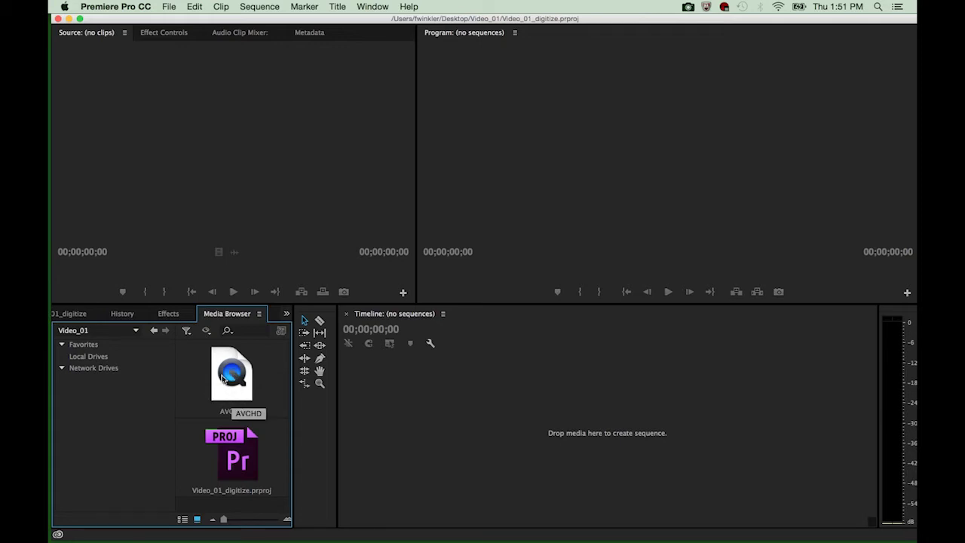
{"action": "double_click", "coordinate": [236, 383]}
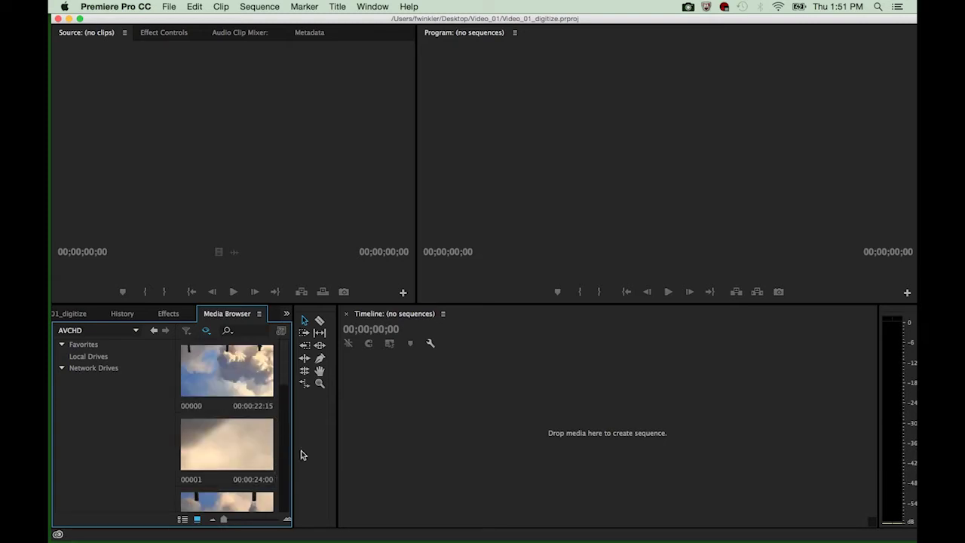
Widen the Media Browser, show the AVCHD clips as a list, and return to thumbnail view
{"action": "left_click_drag", "start_coordinate": [291, 446], "coordinate": [353, 449]}
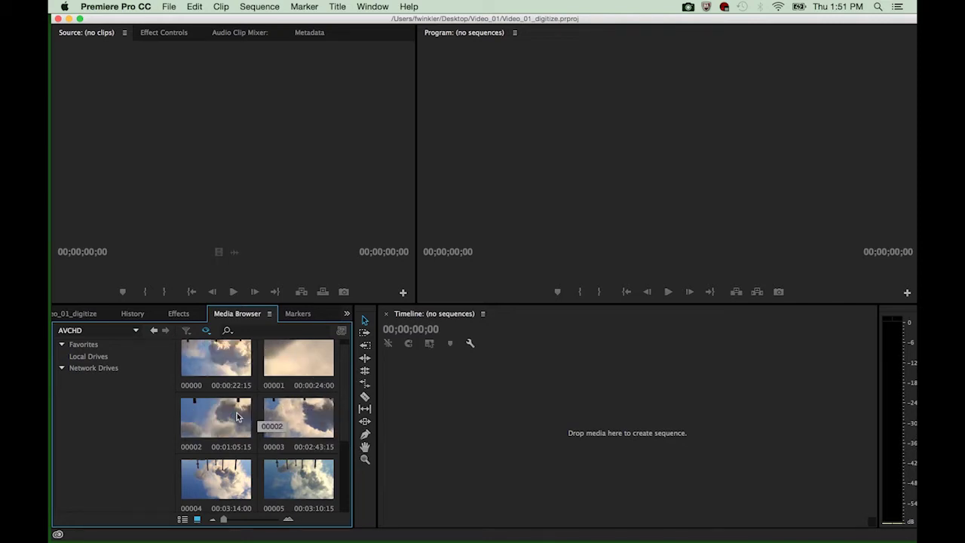
{"action": "left_click", "coordinate": [183, 519]}
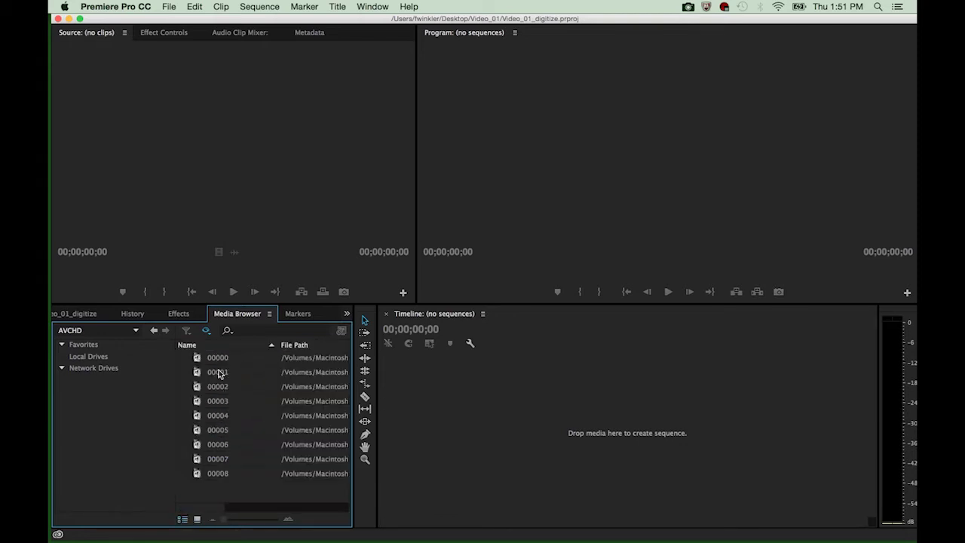
{"action": "left_click", "coordinate": [194, 518]}
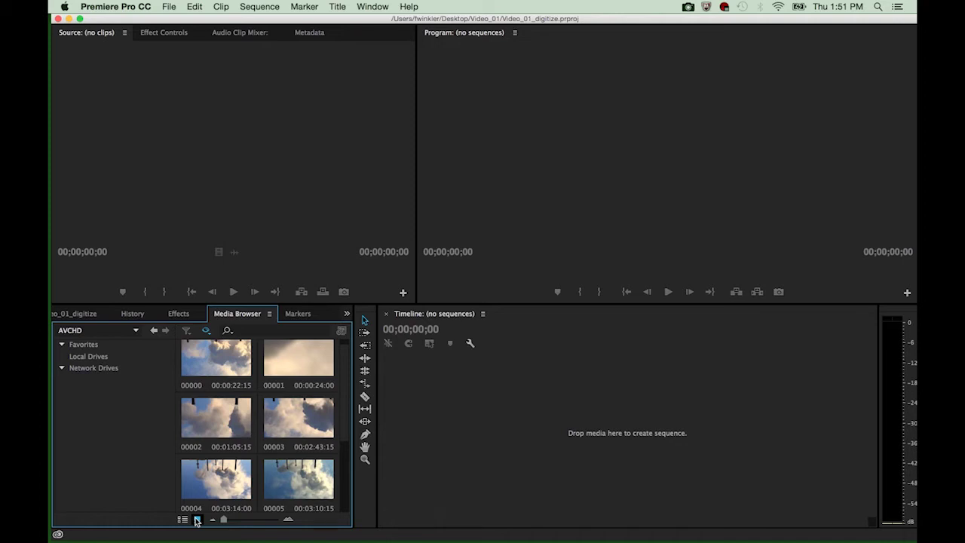
Import clip 00004 from the Media Browser and check it in the Project panel
{"action": "left_click", "coordinate": [223, 485]}
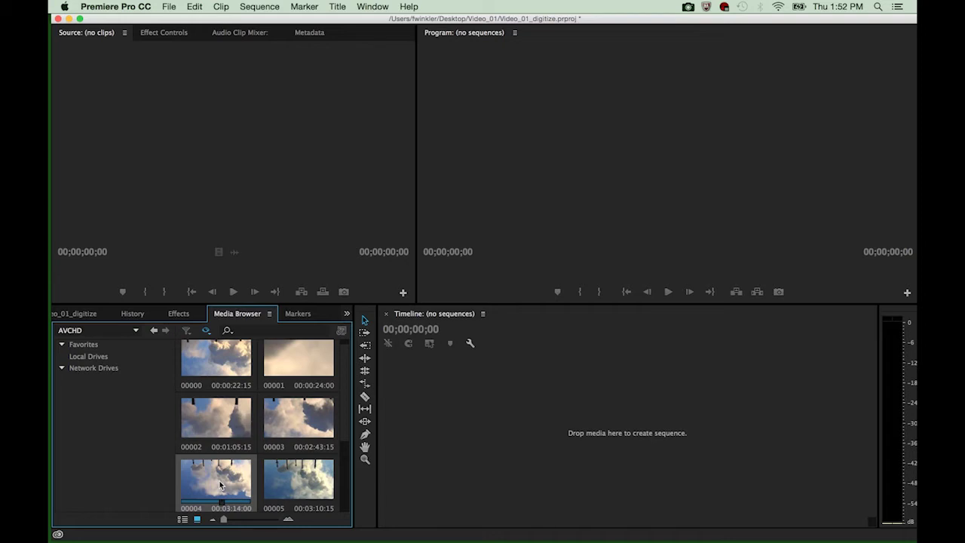
{"action": "left_click", "coordinate": [169, 7]}
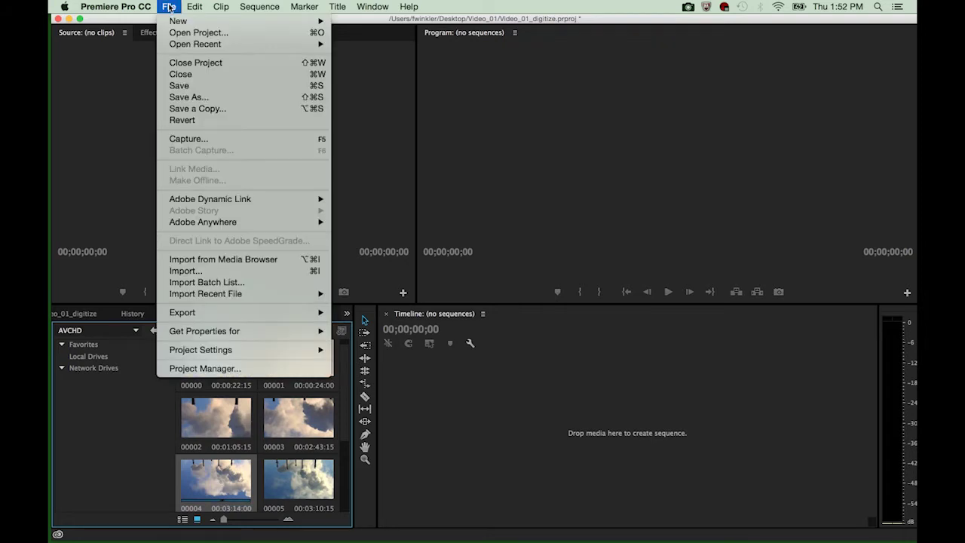
{"action": "left_click", "coordinate": [181, 260]}
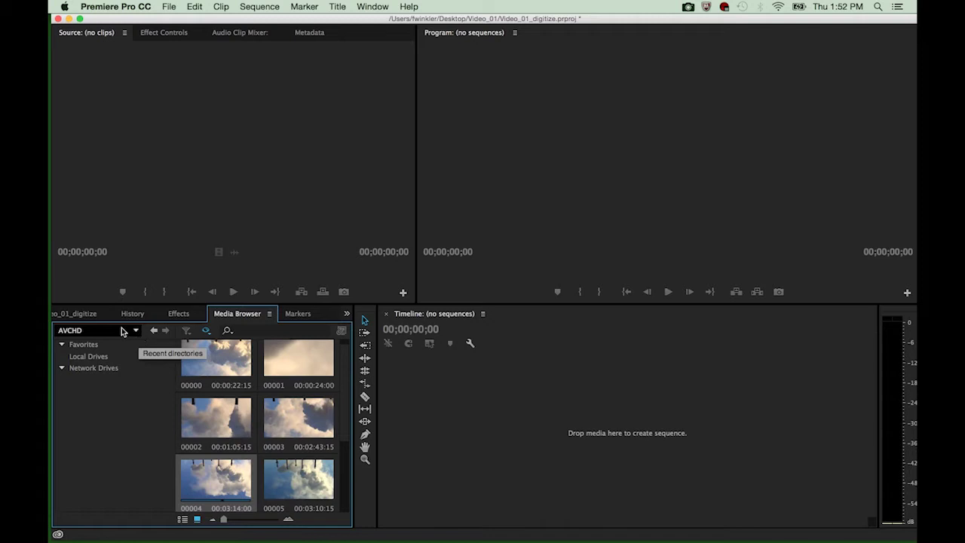
{"action": "left_click", "coordinate": [73, 314]}
{"action": "left_click", "coordinate": [117, 370]}
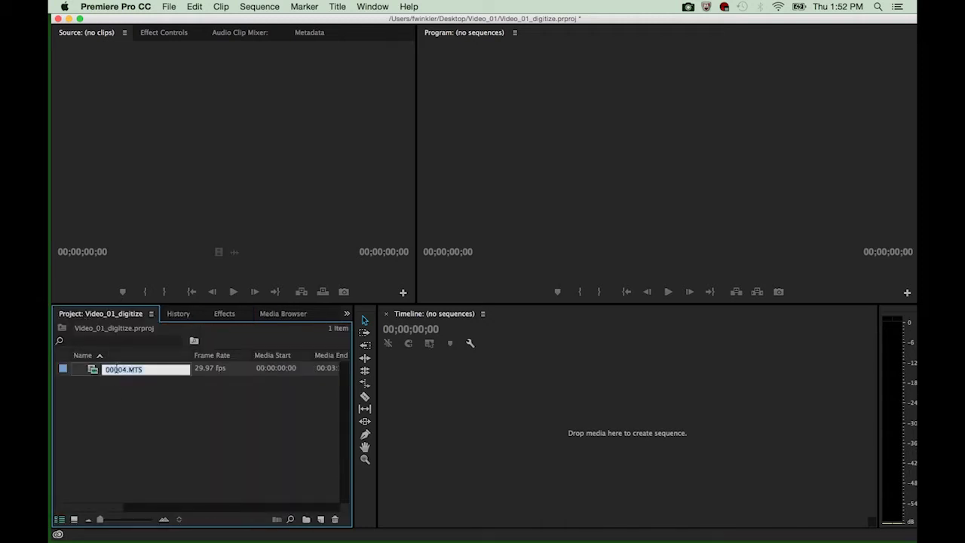
Compare the clips in the Media Browser with the imported clip in the Project panel
{"action": "left_click", "coordinate": [286, 314]}
{"action": "left_click", "coordinate": [118, 318]}
{"action": "left_click", "coordinate": [281, 315]}
{"action": "left_click", "coordinate": [126, 316]}
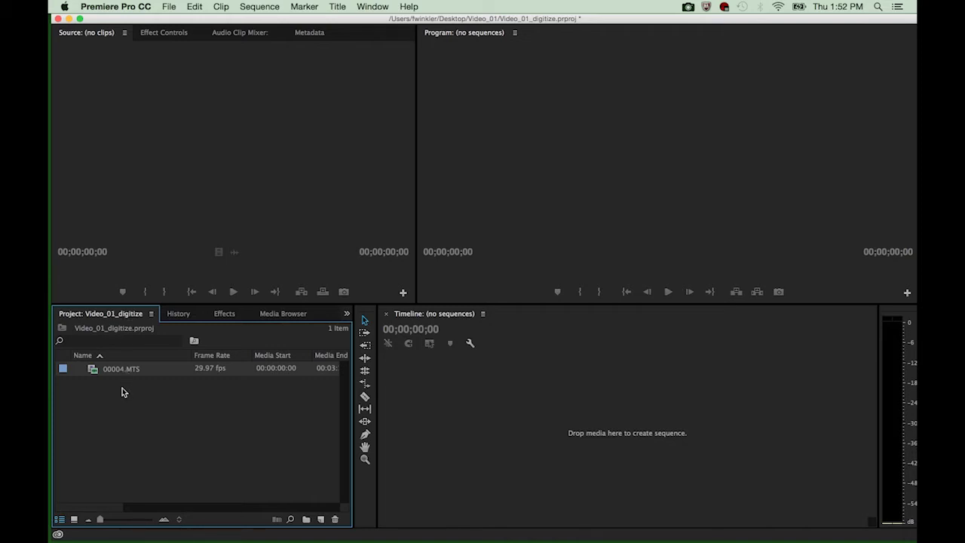
{"action": "left_click", "coordinate": [117, 368]}
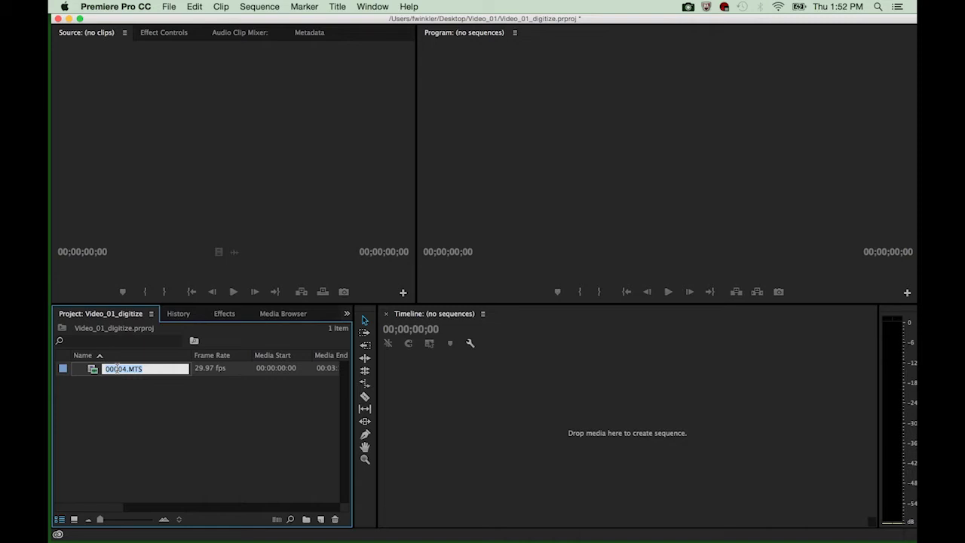
{"action": "left_click", "coordinate": [125, 408]}
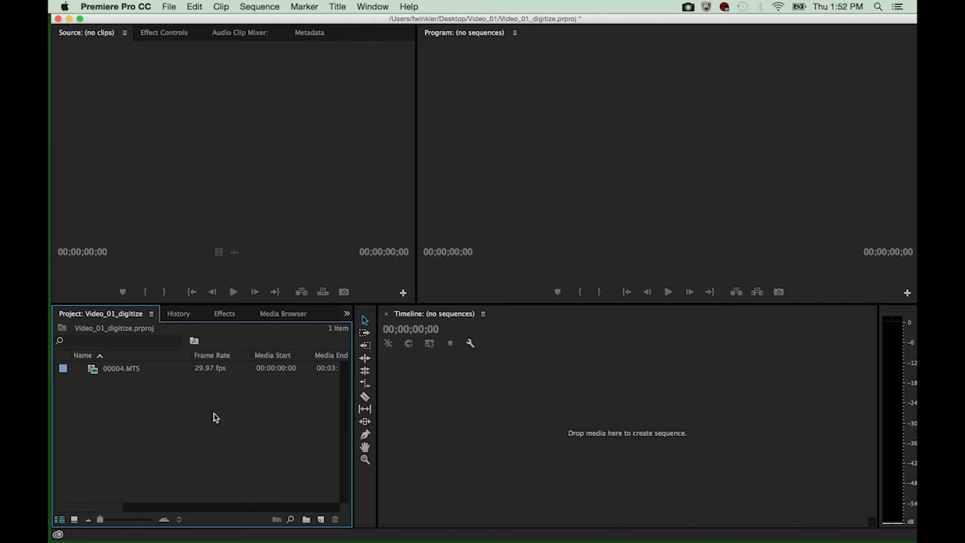
Create a new sequence from the imported clip 00004.MTS so that it matches the clip's settings
{"action": "left_click", "coordinate": [116, 373]}
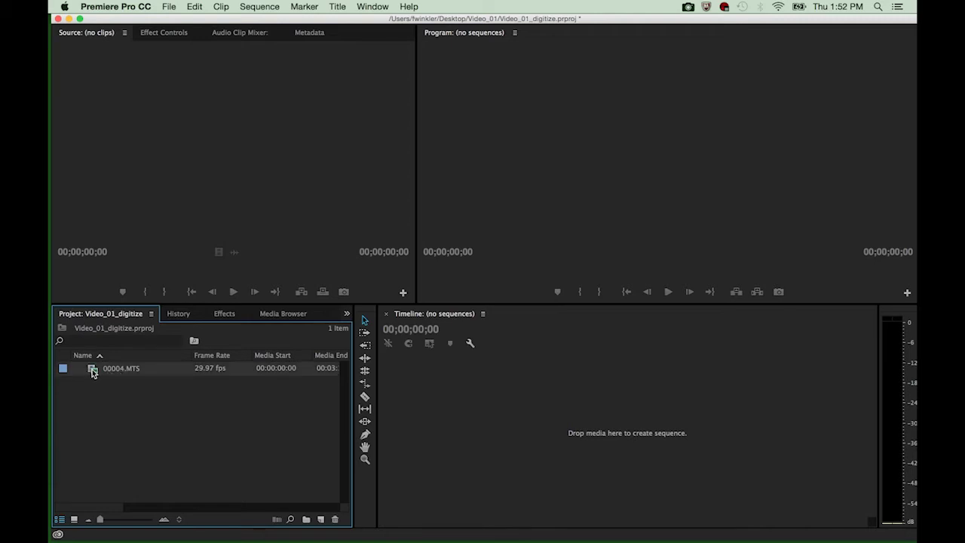
{"action": "mouse_move", "coordinate": [93, 373]}
{"action": "left_mouse_down"}
{"action": "mouse_move", "coordinate": [95, 396]}
{"action": "mouse_move", "coordinate": [95, 372]}
{"action": "mouse_move", "coordinate": [150, 400]}
{"action": "mouse_move", "coordinate": [100, 379]}
{"action": "left_mouse_up"}
{"action": "mouse_move", "coordinate": [93, 372]}
{"action": "left_click_drag", "start_coordinate": [320, 520], "coordinate": [320, 519]}
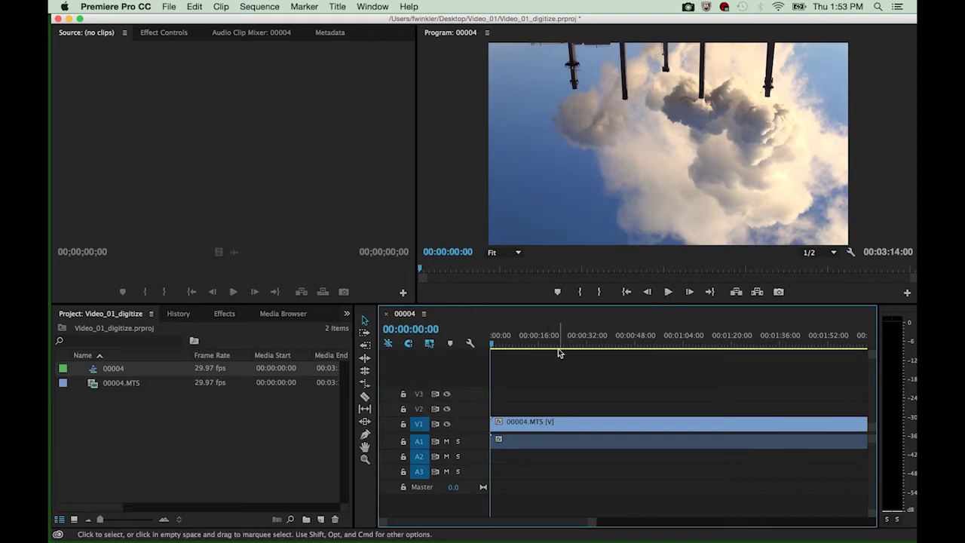
Play the start of the 00004 sequence, stop it, and scrub the playhead to about 00:00:53:16
{"action": "left_click", "coordinate": [668, 292]}
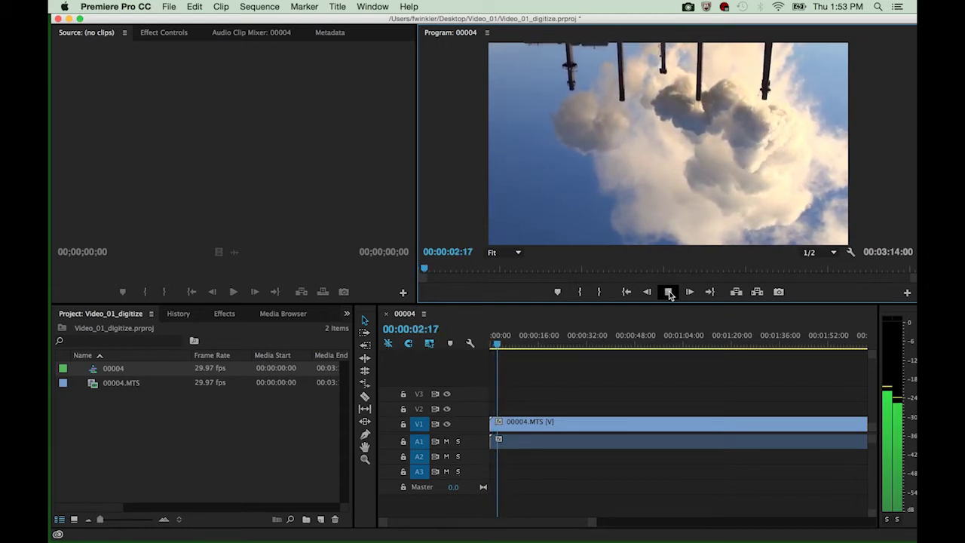
{"action": "left_click", "coordinate": [669, 293]}
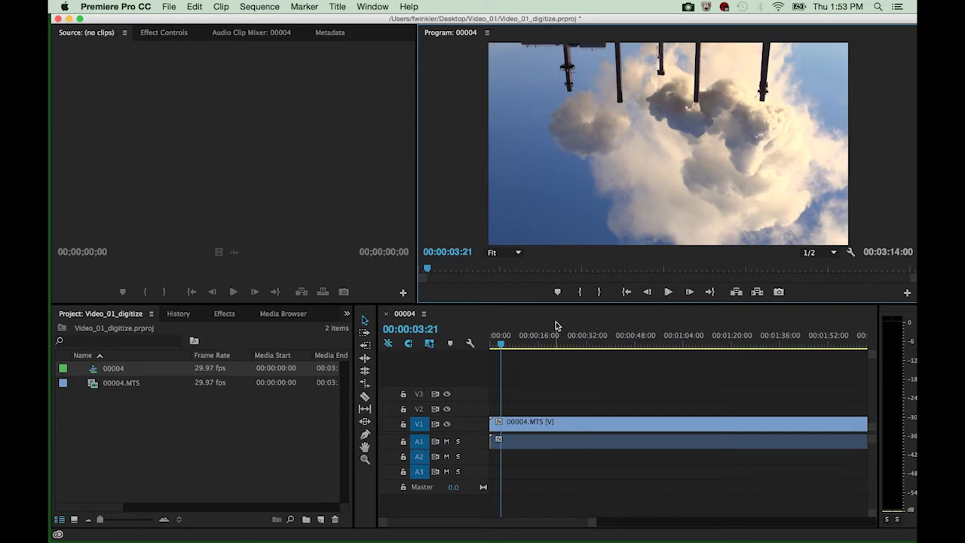
{"action": "left_click_drag", "start_coordinate": [499, 346], "coordinate": [651, 352]}
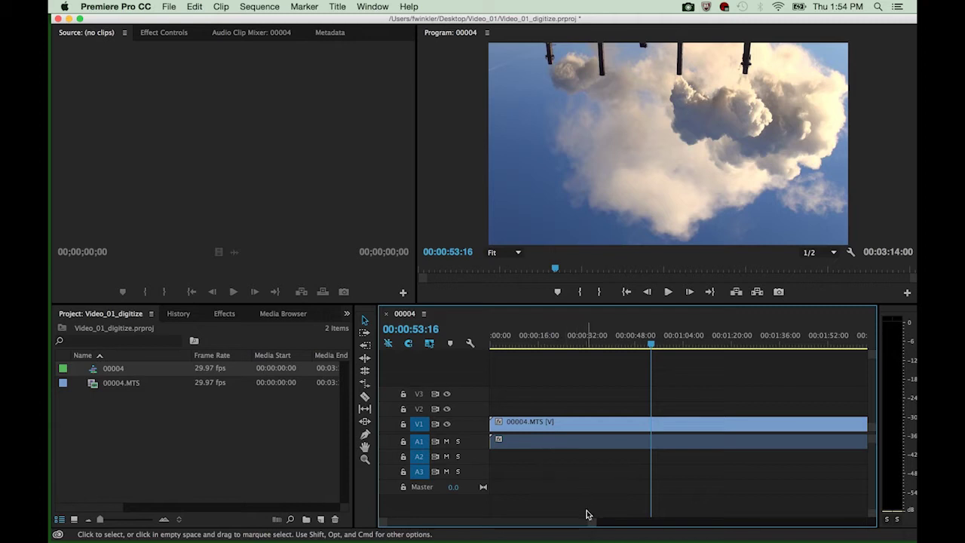
Examine the 00004.MTS clip at full length and at frame level, scrubbing the playhead at each timeline scale
{"action": "left_click_drag", "start_coordinate": [592, 524], "coordinate": [752, 516]}
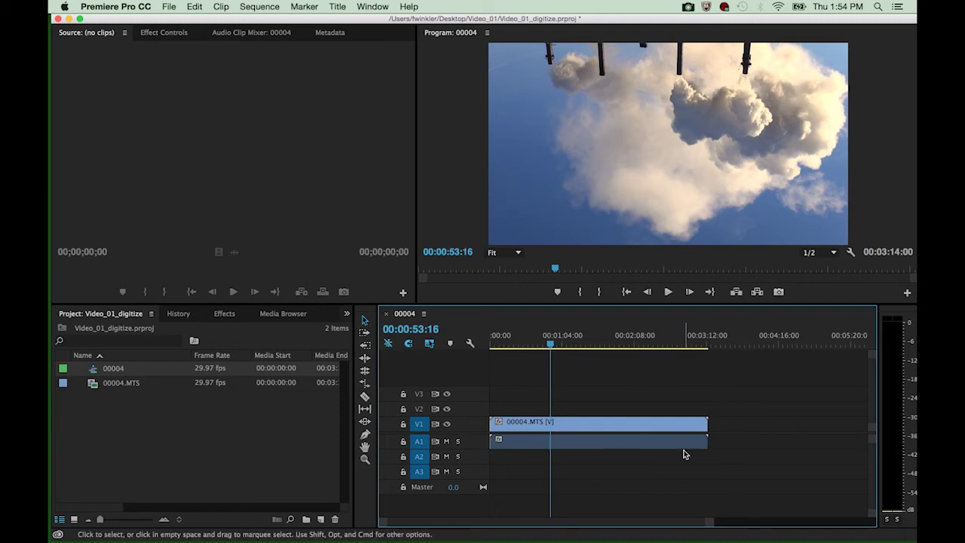
{"action": "left_click", "coordinate": [641, 425]}
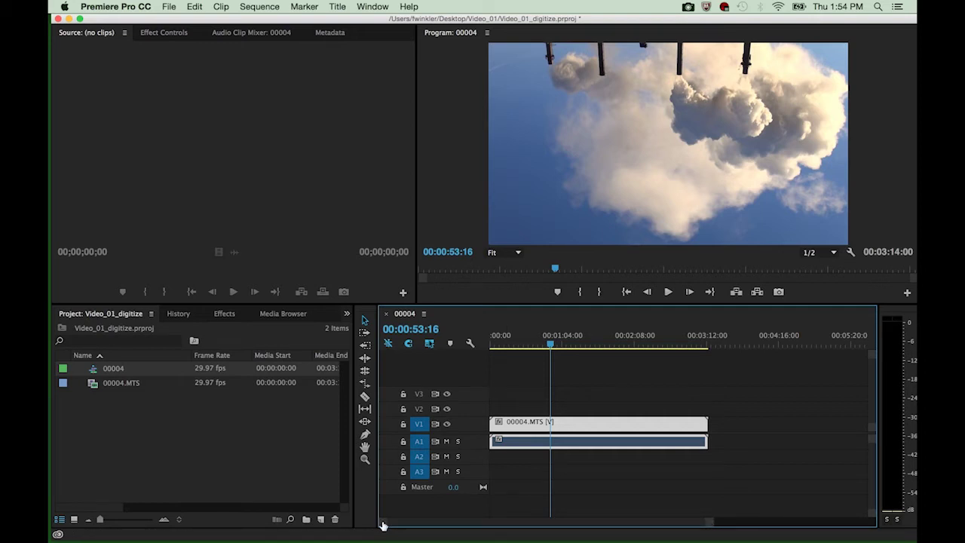
{"action": "left_click_drag", "start_coordinate": [708, 522], "coordinate": [388, 516]}
{"action": "left_click", "coordinate": [663, 345]}
{"action": "left_click_drag", "start_coordinate": [663, 346], "coordinate": [579, 346]}
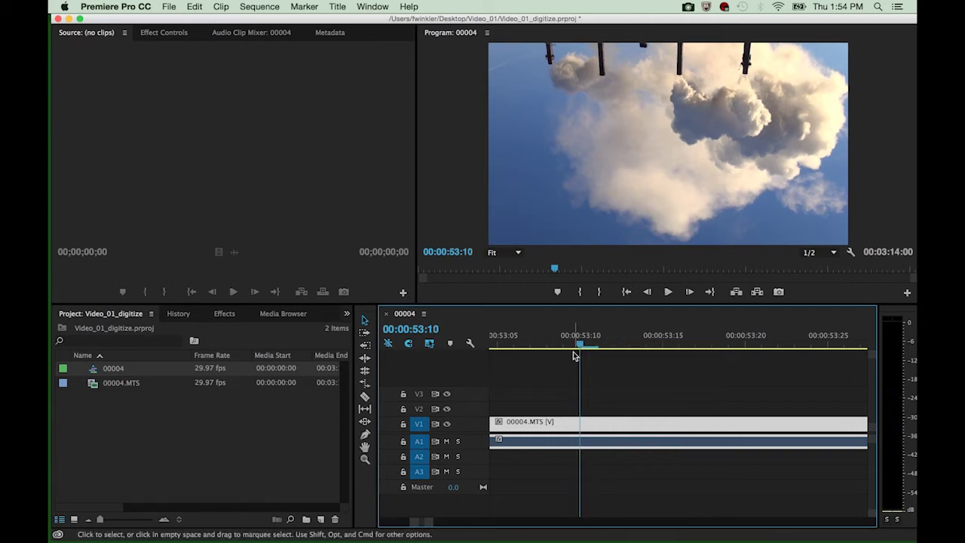
{"action": "left_click_drag", "start_coordinate": [427, 521], "coordinate": [680, 528]}
{"action": "left_click", "coordinate": [497, 346]}
{"action": "left_click_drag", "start_coordinate": [497, 345], "coordinate": [604, 354]}
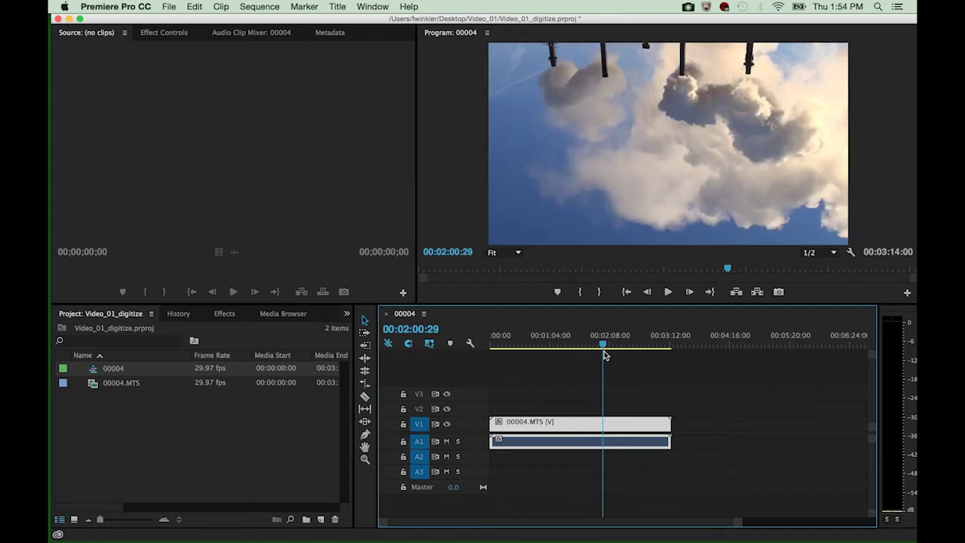
Trim the start of the 00004.MTS clip to the playhead at 00:00:24:14 and play back the trimmed clip
{"action": "left_click_drag", "start_coordinate": [603, 345], "coordinate": [512, 345]}
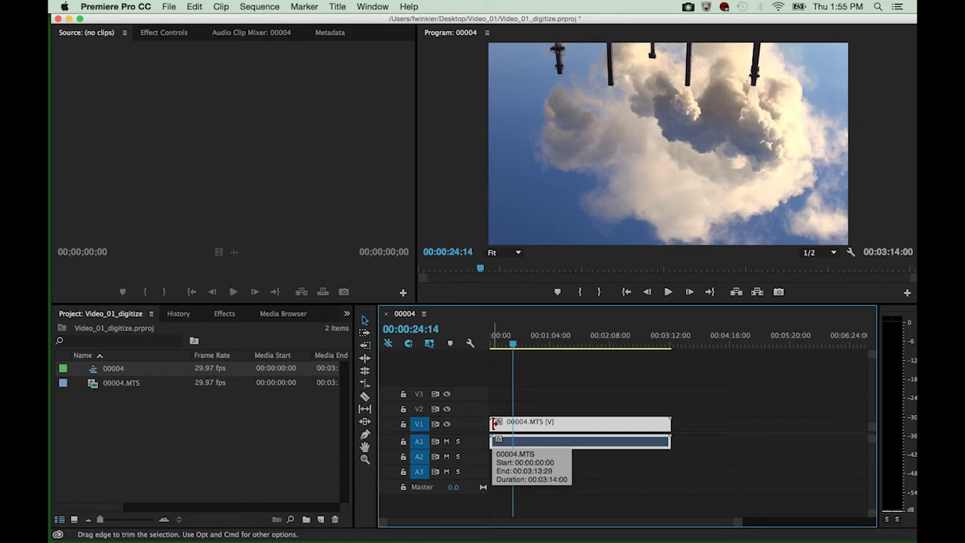
{"action": "left_click_drag", "start_coordinate": [494, 423], "coordinate": [513, 423]}
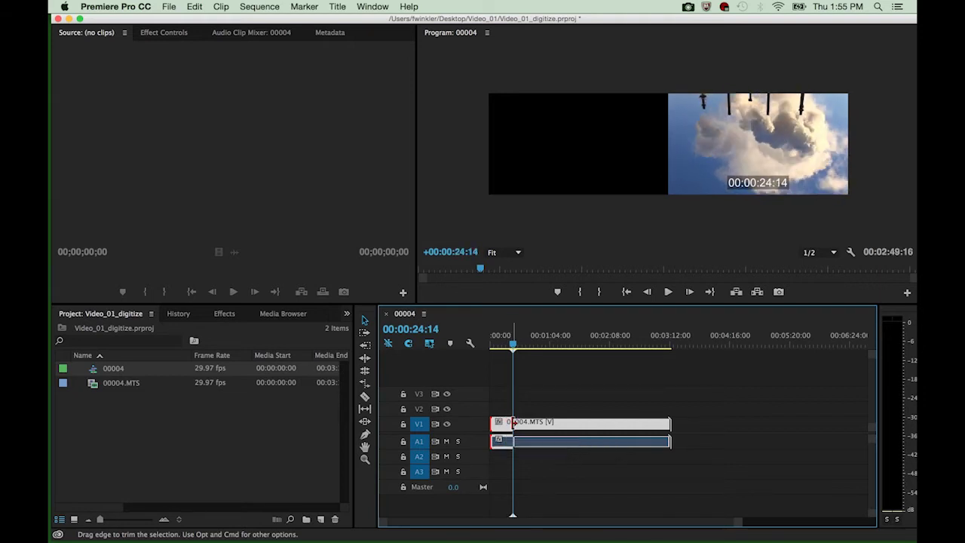
{"action": "key", "text": "space"}
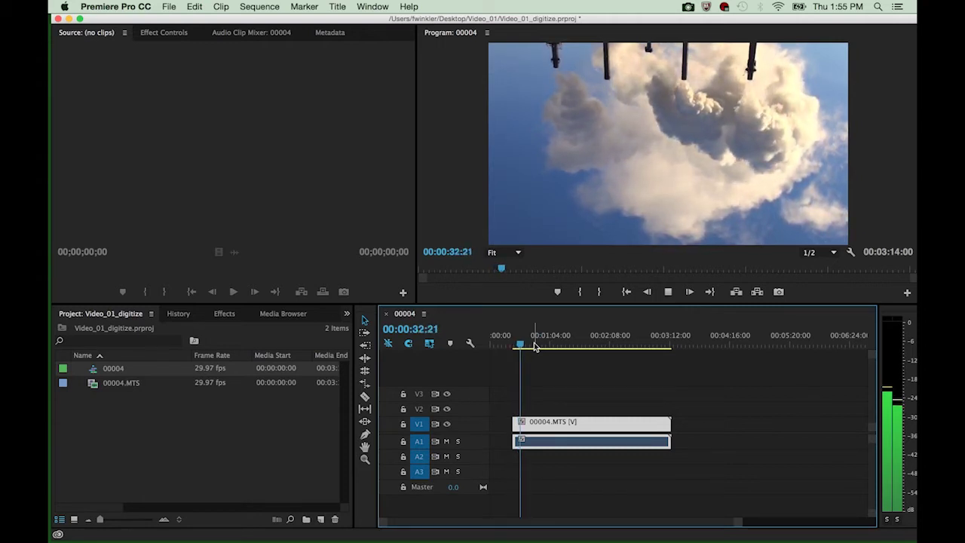
{"action": "key", "text": "space"}
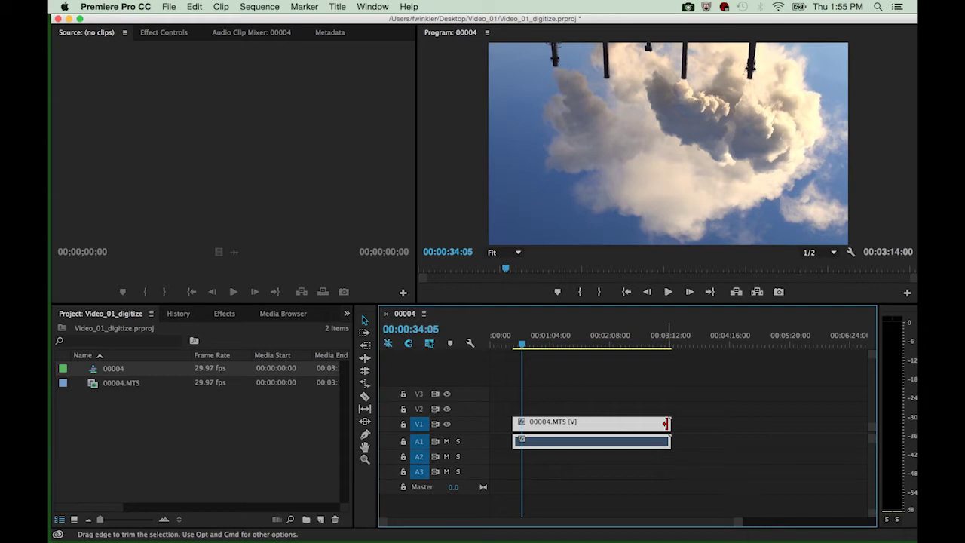
Trim the end of the 00004.MTS clip to the playhead at 00:00:34:05 and move the clip to the sequence start
{"action": "left_click_drag", "start_coordinate": [666, 423], "coordinate": [519, 423]}
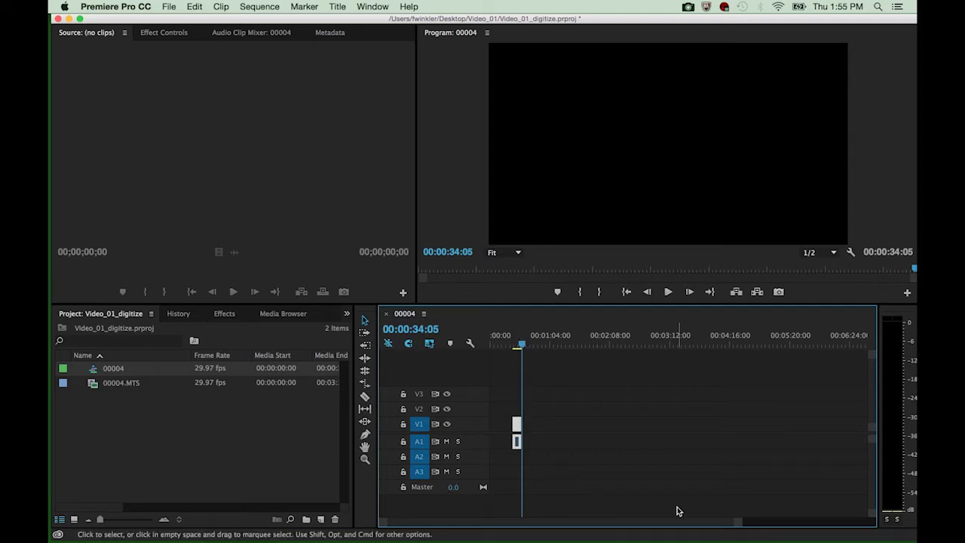
{"action": "left_click_drag", "start_coordinate": [739, 522], "coordinate": [627, 521]}
{"action": "left_click_drag", "start_coordinate": [667, 434], "coordinate": [537, 428]}
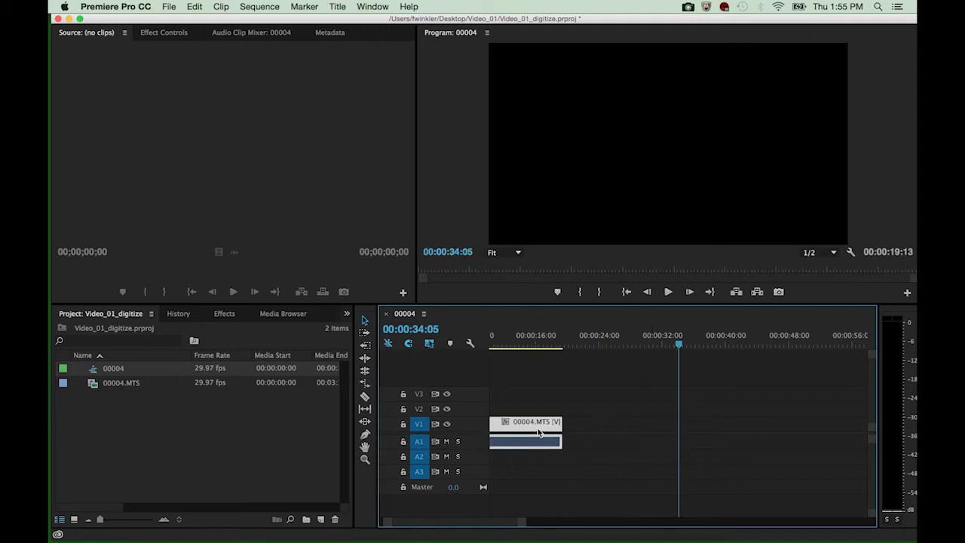
{"action": "left_click_drag", "start_coordinate": [520, 522], "coordinate": [556, 519]}
{"action": "left_click_drag", "start_coordinate": [552, 429], "coordinate": [513, 427]}
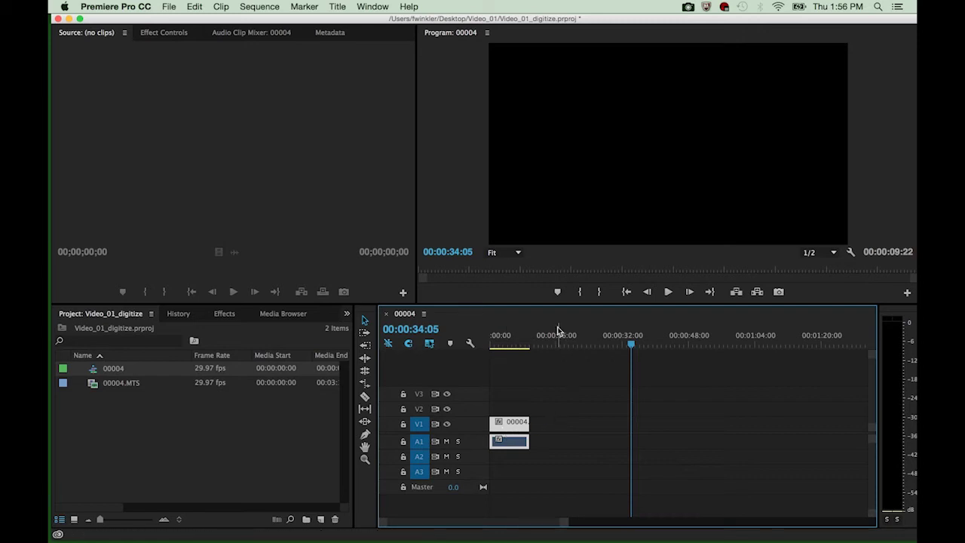
Play the trimmed clip from the start of the sequence and stop playback at 00:00:06:15
{"action": "left_click", "coordinate": [515, 342]}
{"action": "left_click_drag", "start_coordinate": [516, 341], "coordinate": [491, 341]}
{"action": "key", "text": "space"}
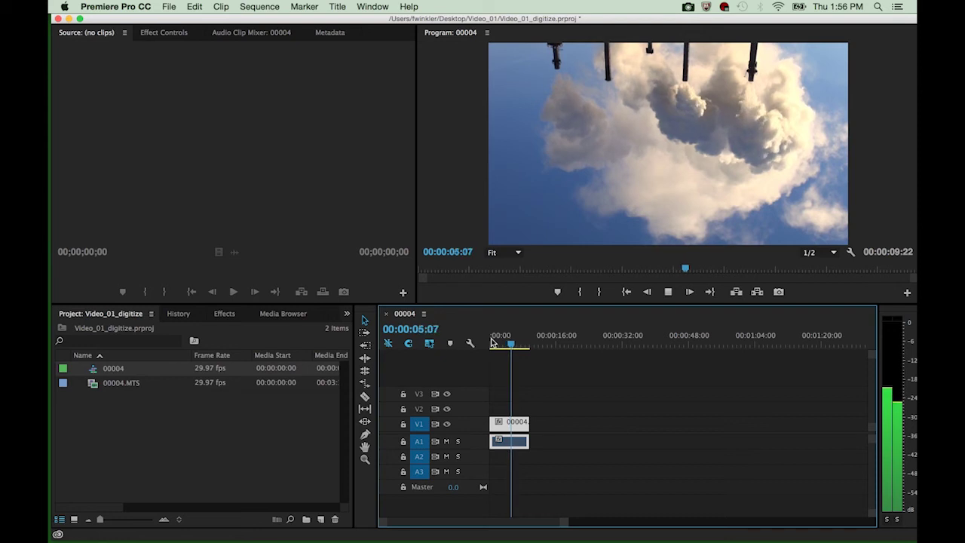
{"action": "key", "text": "space"}
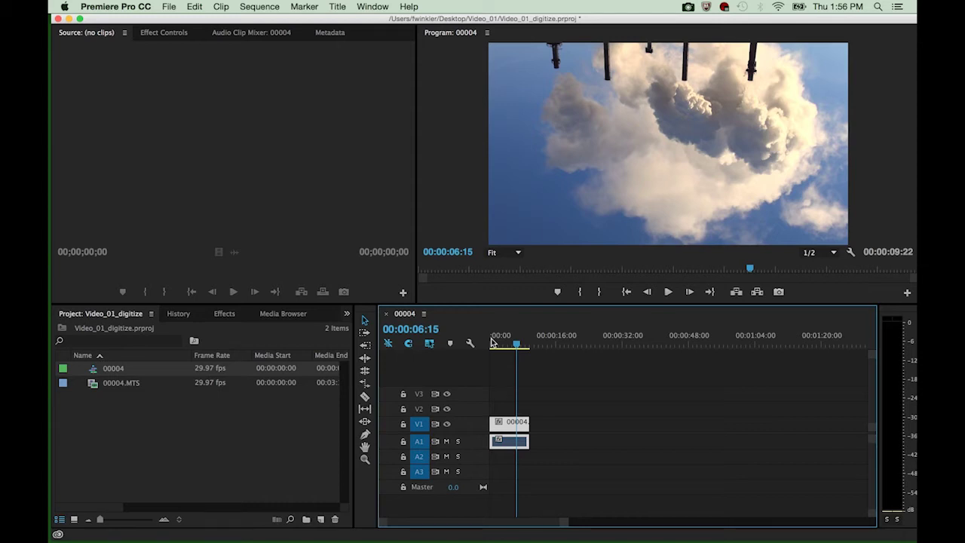
Open the media export settings for the 00004 sequence
{"action": "left_click", "coordinate": [169, 7]}
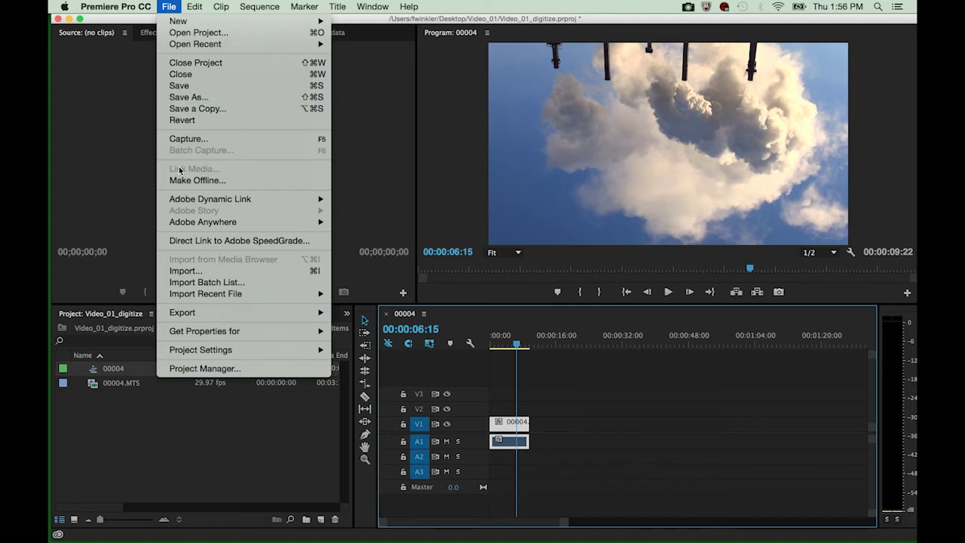
{"action": "mouse_move", "coordinate": [182, 312]}
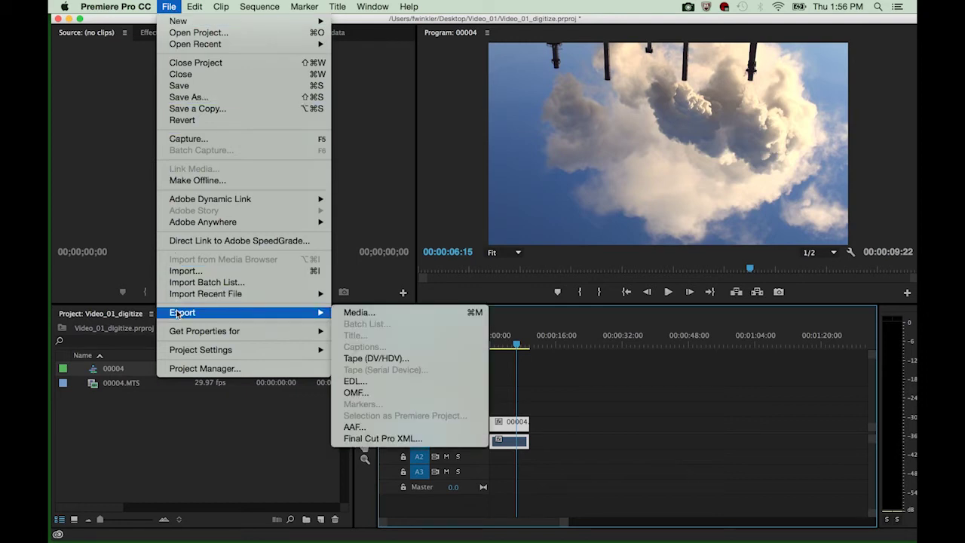
{"action": "left_click", "coordinate": [352, 313]}
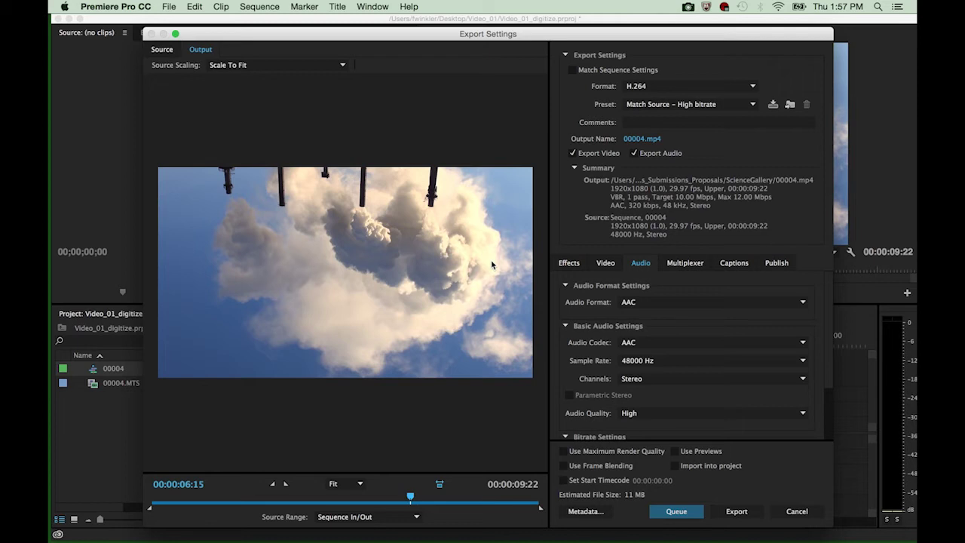
Scrub the export preview through the clip, moving its playhead to 00:00:01:05, 00:00:07:05 and 00:00:01:25
{"action": "left_click", "coordinate": [173, 500]}
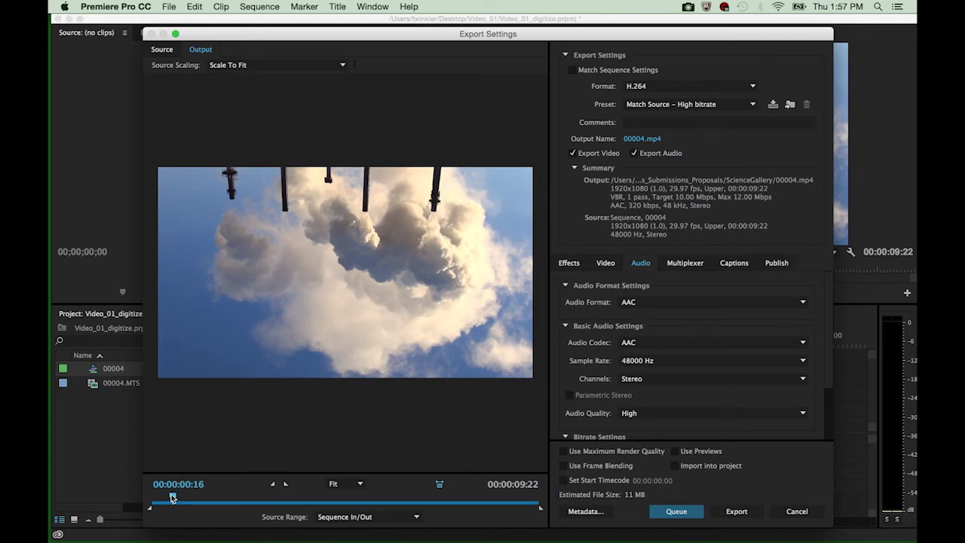
{"action": "left_click", "coordinate": [166, 499]}
{"action": "left_click_drag", "start_coordinate": [166, 498], "coordinate": [199, 498]}
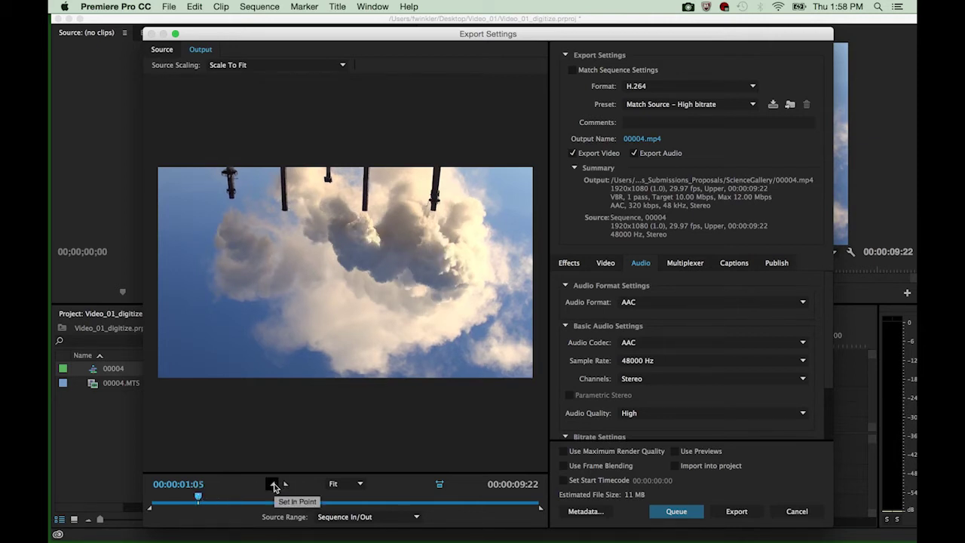
{"action": "left_click_drag", "start_coordinate": [198, 498], "coordinate": [437, 500]}
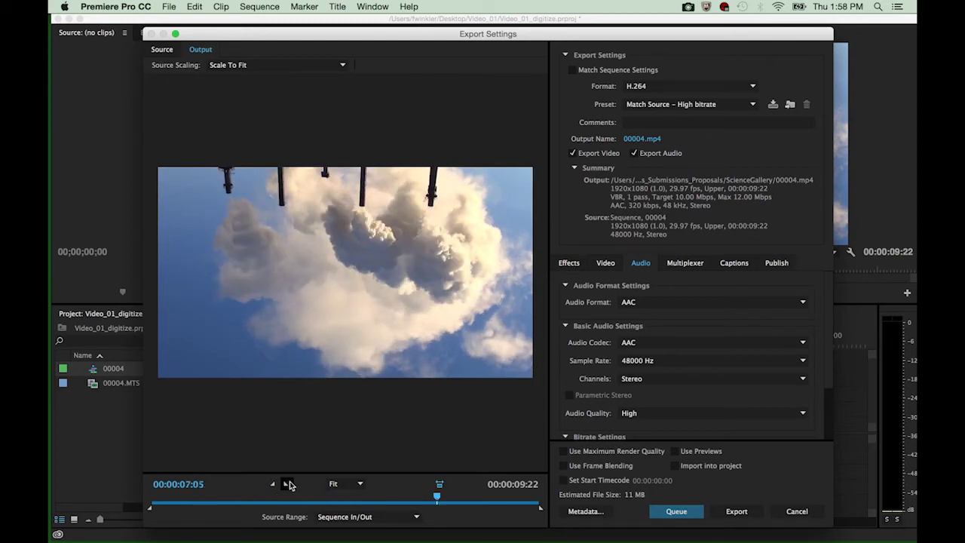
{"action": "left_click_drag", "start_coordinate": [437, 500], "coordinate": [225, 501]}
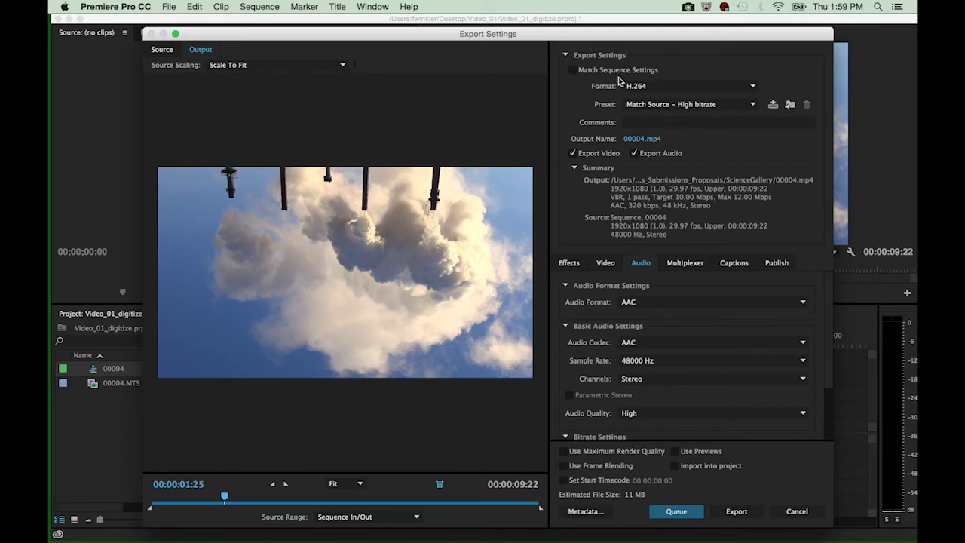
Review the video and audio export settings and choose H.264 as the export format
{"action": "left_click", "coordinate": [605, 264]}
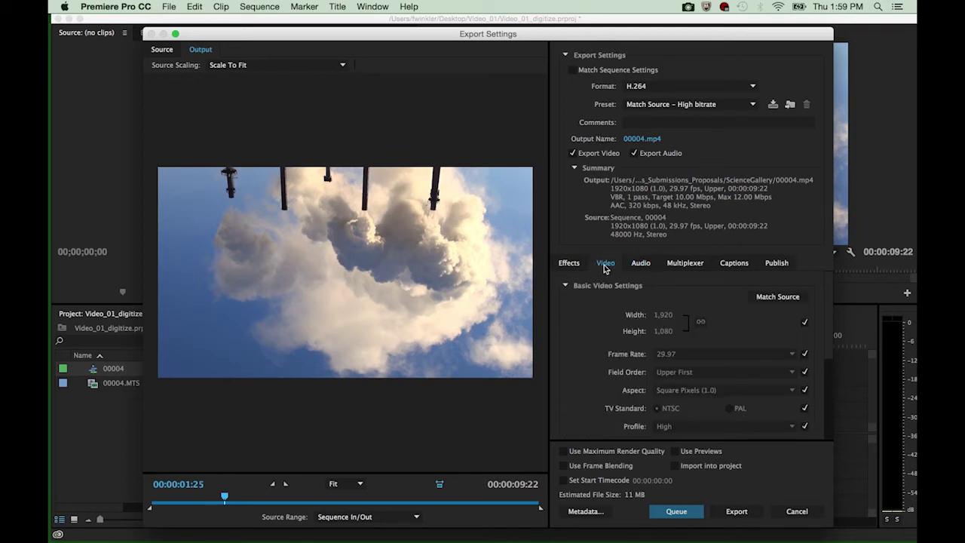
{"action": "left_click", "coordinate": [641, 265]}
{"action": "left_click", "coordinate": [607, 264]}
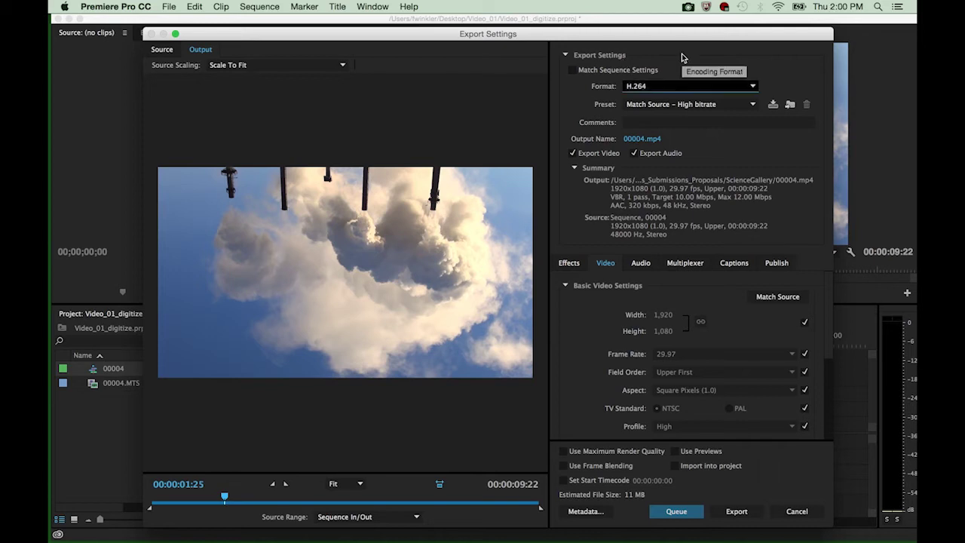
{"action": "left_click", "coordinate": [641, 89]}
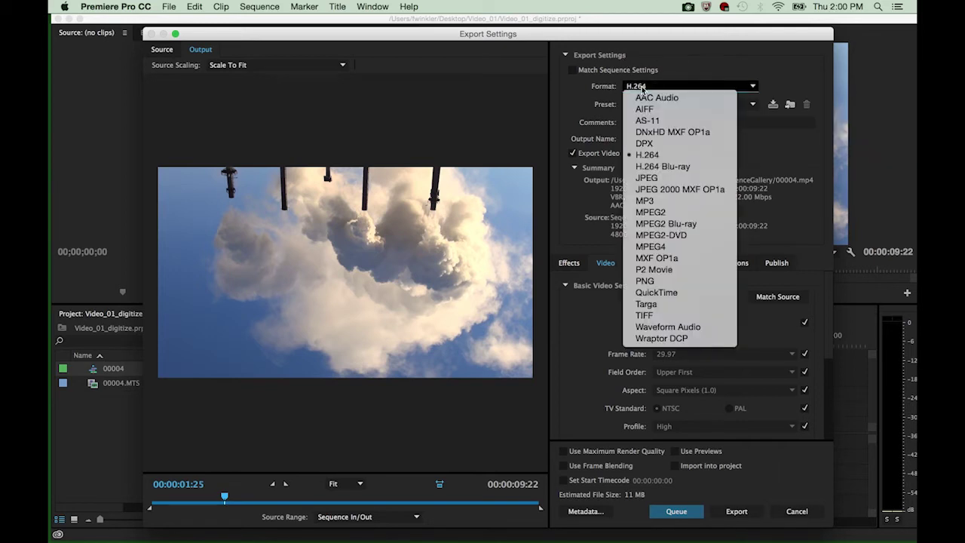
{"action": "left_click", "coordinate": [661, 157]}
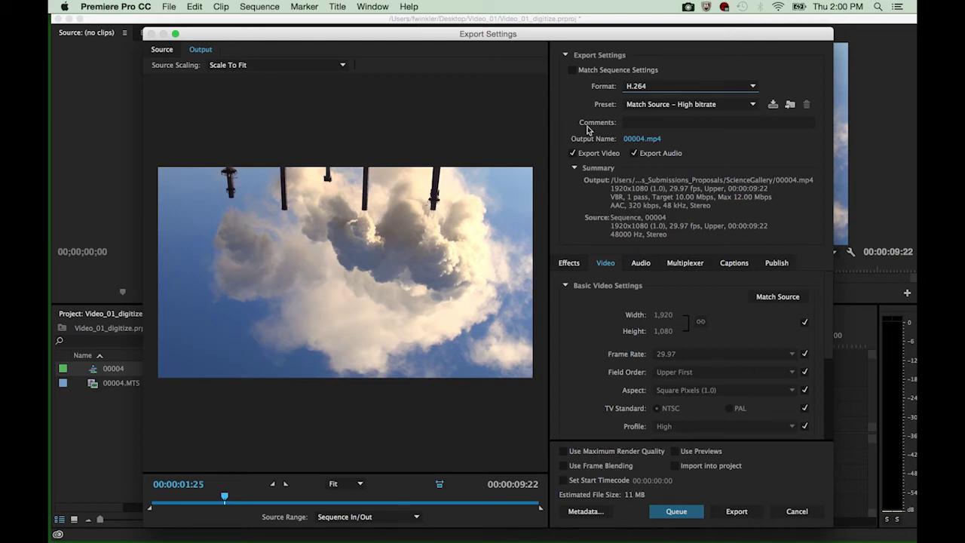
Set the export output to final_video_01.mp4 in the Video_01 folder
{"action": "left_click", "coordinate": [639, 141]}
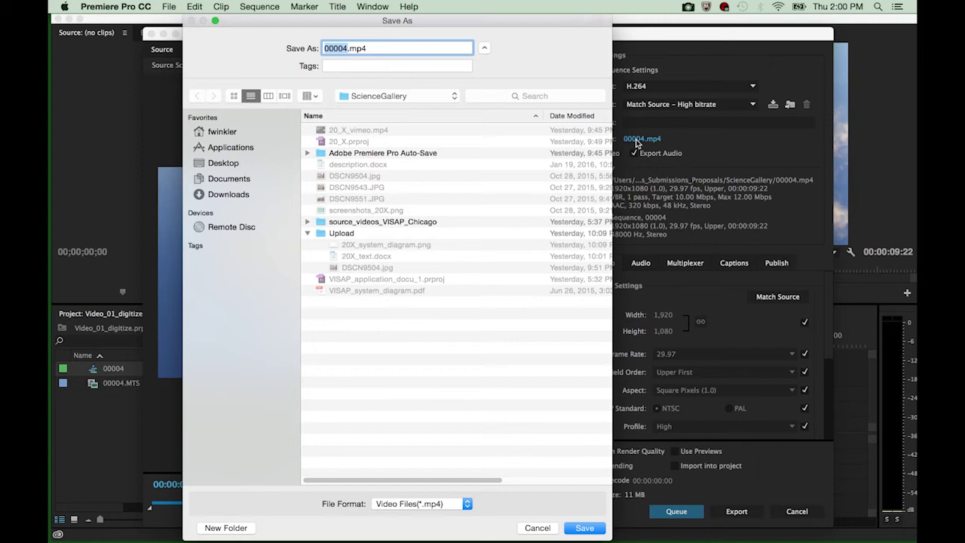
{"action": "left_click", "coordinate": [389, 97]}
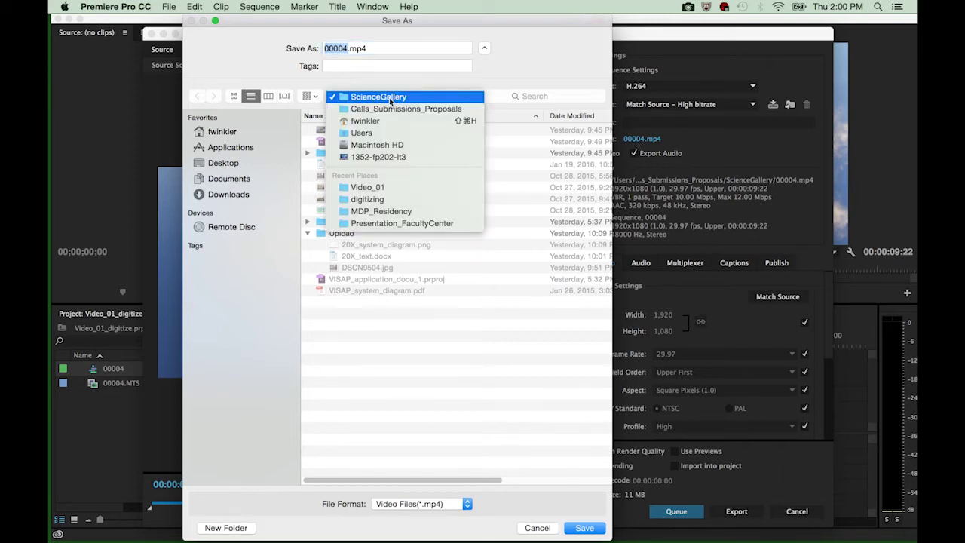
{"action": "left_click", "coordinate": [384, 188]}
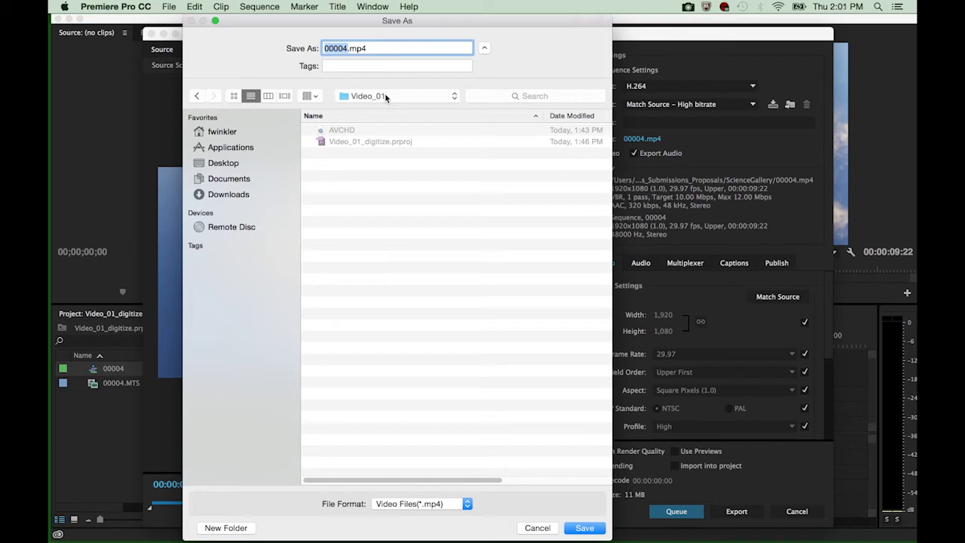
{"action": "type", "text": "final_video_01"}
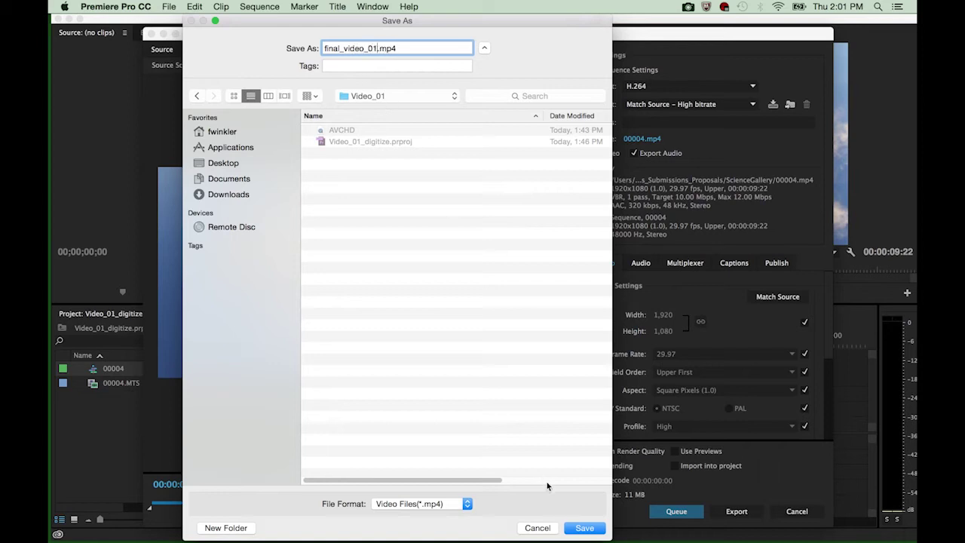
{"action": "left_click", "coordinate": [581, 528]}
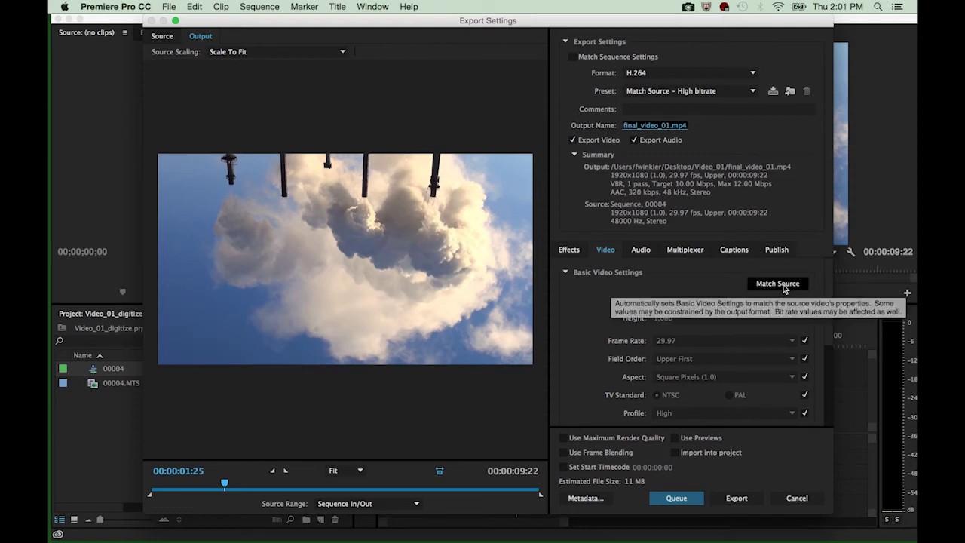
{"action": "left_click", "coordinate": [805, 309]}
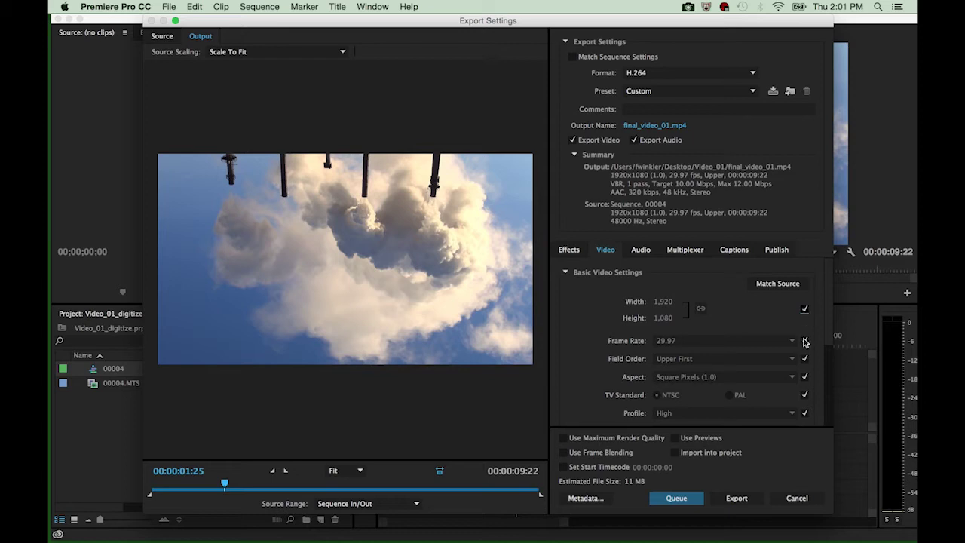
{"action": "left_click", "coordinate": [804, 309]}
{"action": "left_click", "coordinate": [804, 358]}
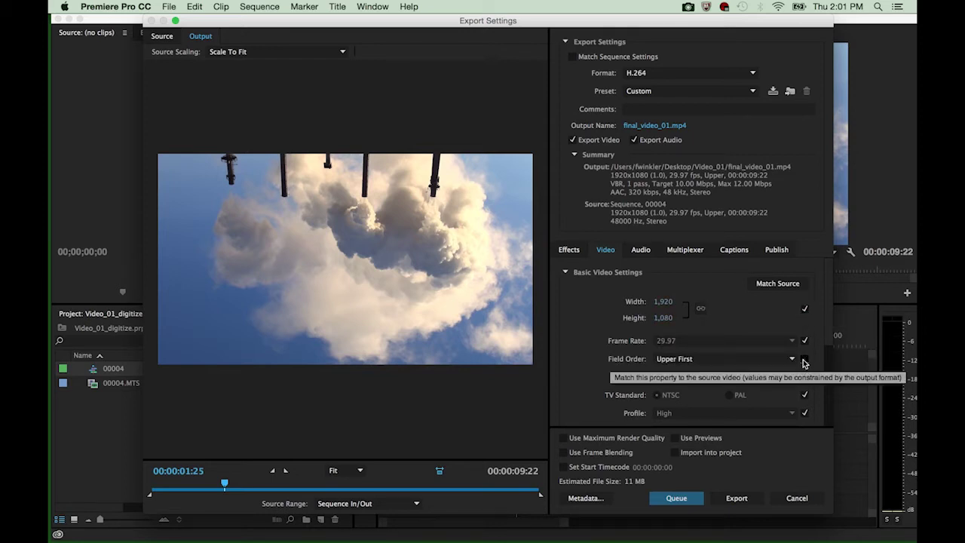
{"action": "left_click", "coordinate": [803, 359]}
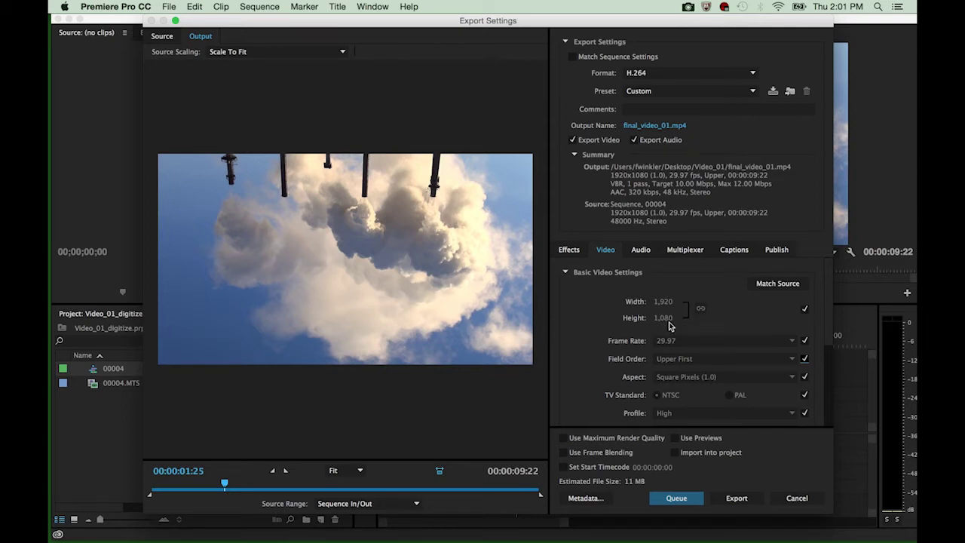
Stop matching the export frame size to the source and set the frame height to 720
{"action": "left_click", "coordinate": [804, 309]}
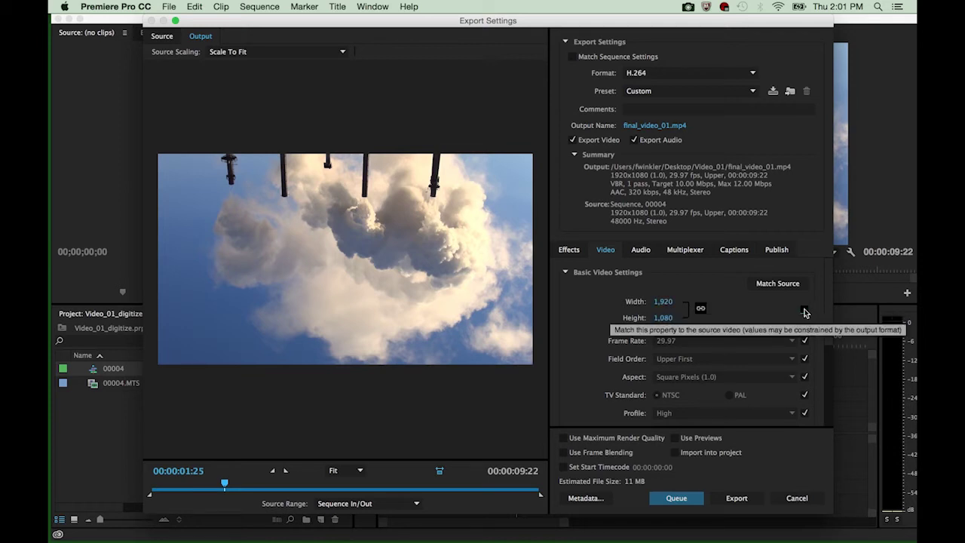
{"action": "left_click", "coordinate": [666, 303]}
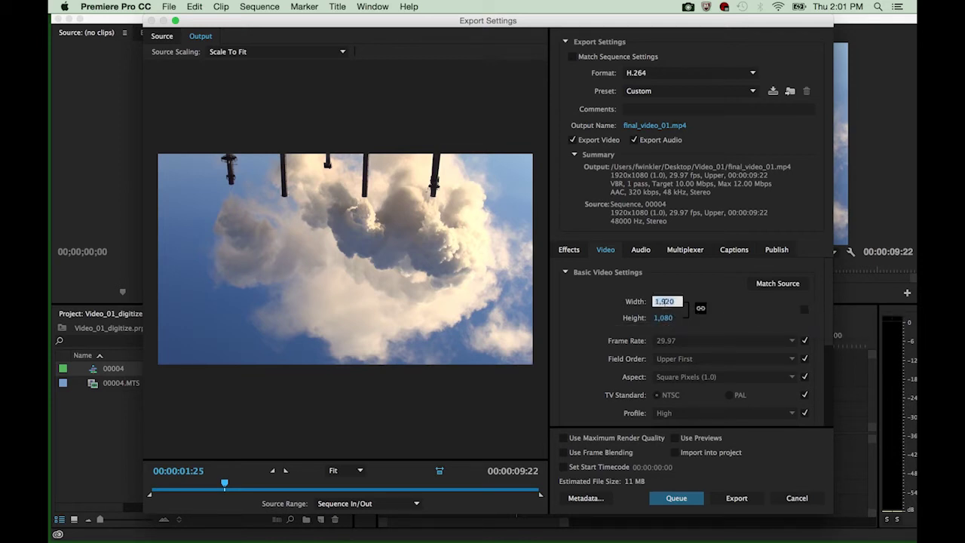
{"action": "left_click", "coordinate": [664, 320]}
{"action": "type", "text": "720"}
{"action": "key", "text": "Return"}
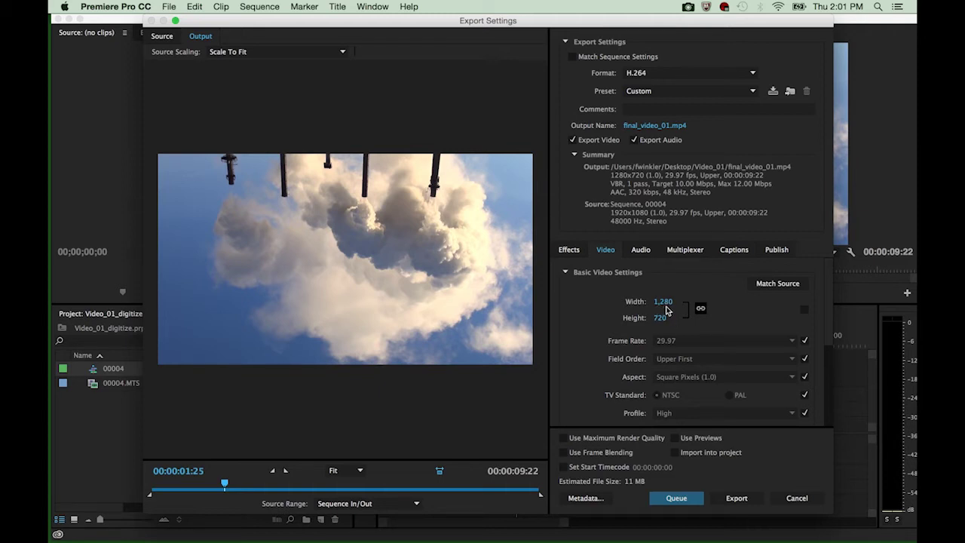
Set the export frame height to 1080, keeping the width and height linked
{"action": "left_click", "coordinate": [661, 318]}
{"action": "type", "text": "1080"}
{"action": "key", "text": "Return"}
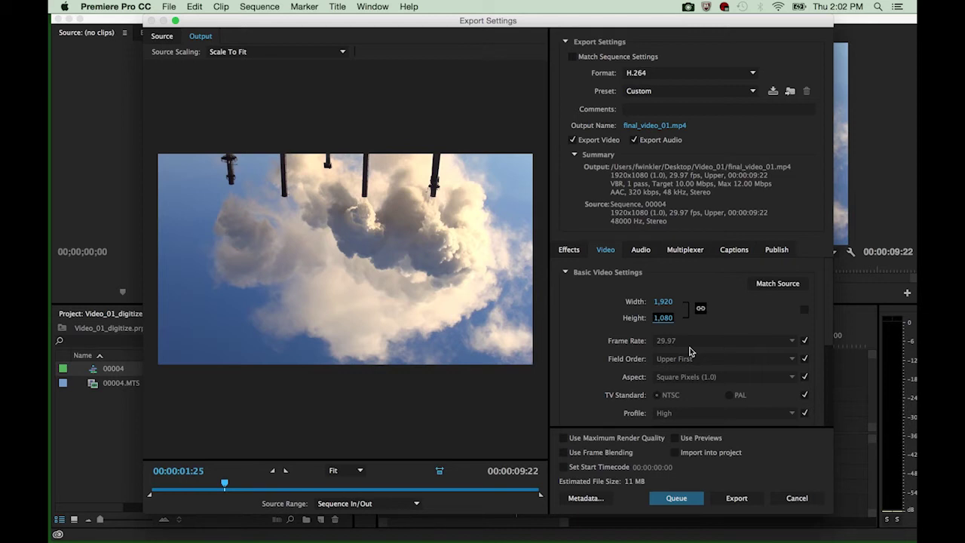
Stop matching the field order to the source and set it to Progressive
{"action": "left_click", "coordinate": [804, 360]}
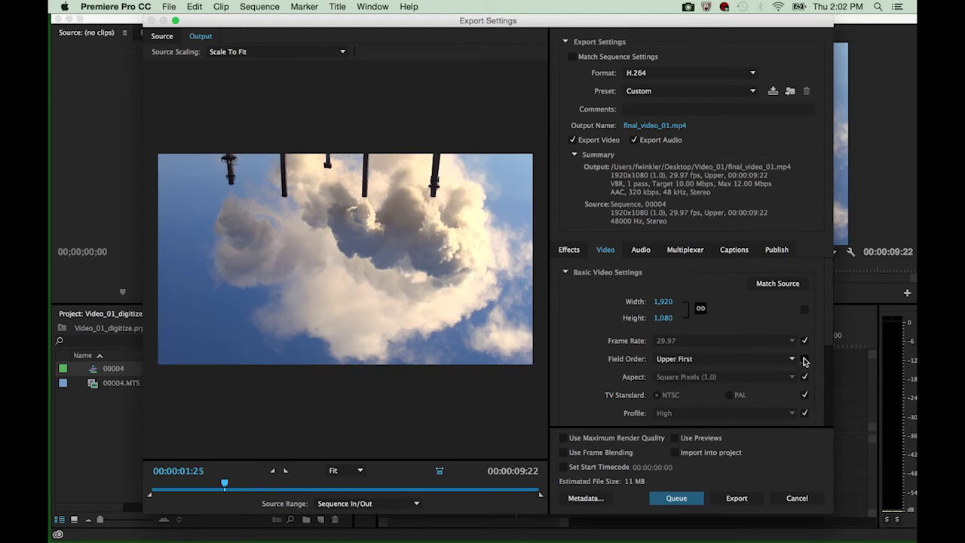
{"action": "left_click", "coordinate": [684, 360]}
{"action": "left_click", "coordinate": [686, 370]}
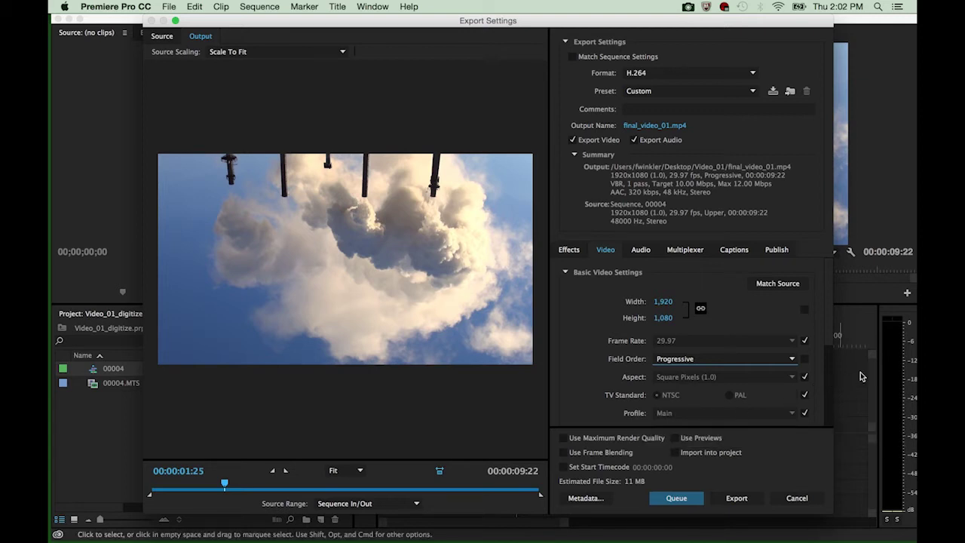
Set the export's bitrate encoding to VBR, 2 pass
{"action": "left_click_drag", "start_coordinate": [827, 321], "coordinate": [823, 407]}
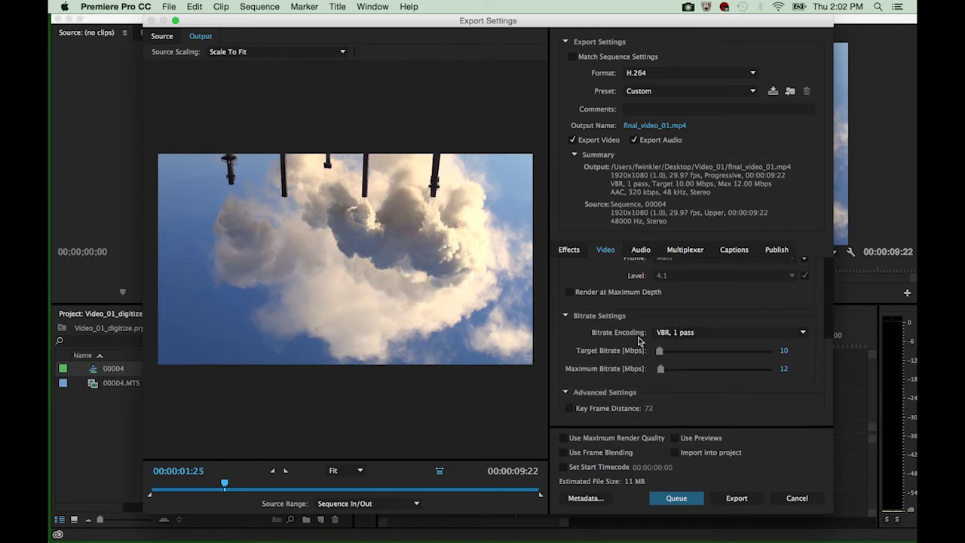
{"action": "left_click", "coordinate": [666, 332]}
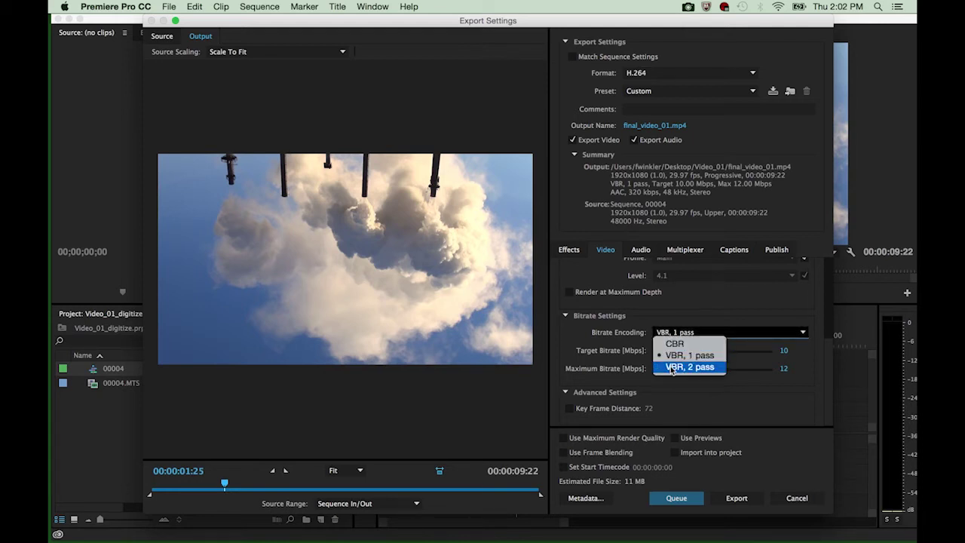
{"action": "left_click", "coordinate": [671, 368]}
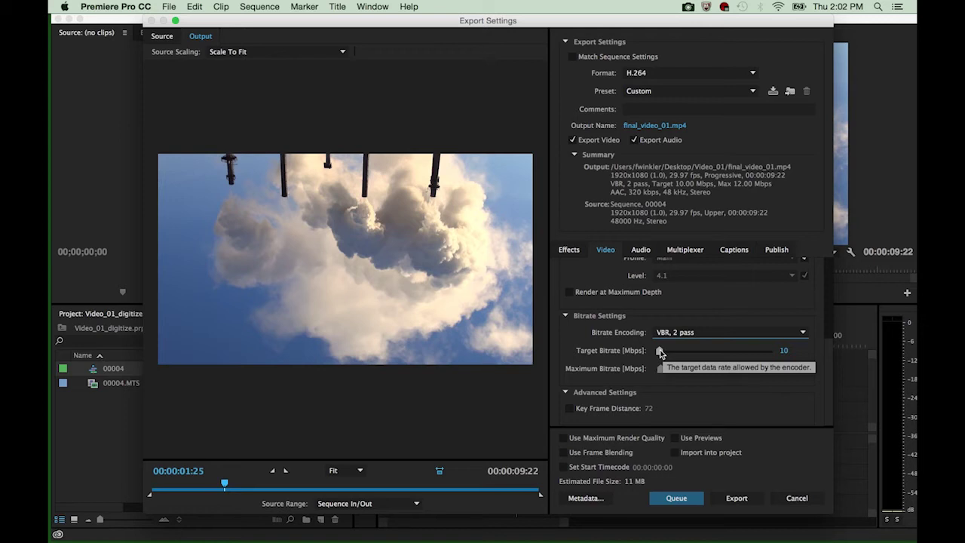
Set the target bitrate to 15 Mbps and the maximum bitrate to 20 Mbps
{"action": "left_click_drag", "start_coordinate": [659, 352], "coordinate": [667, 354]}
{"action": "left_click", "coordinate": [789, 351]}
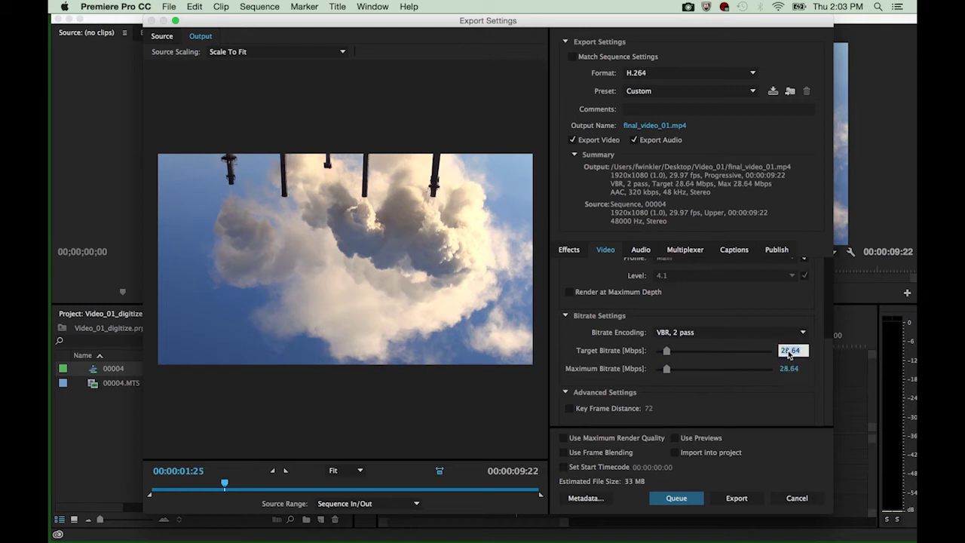
{"action": "type", "text": "15"}
{"action": "left_click", "coordinate": [789, 367]}
{"action": "type", "text": "20"}
{"action": "key", "text": "Return"}
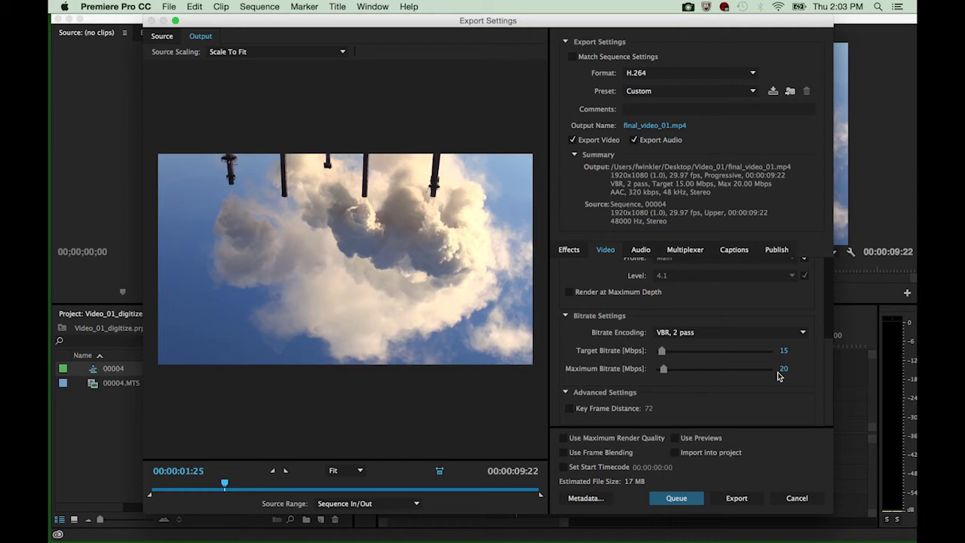
Set the export's audio codec to AAC and its sample rate to 48000 Hz
{"action": "left_click", "coordinate": [643, 249]}
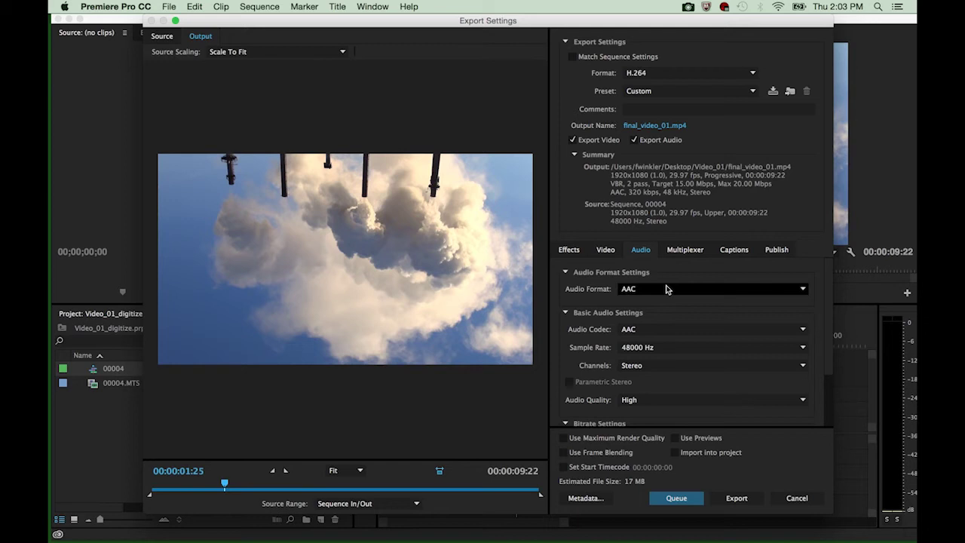
{"action": "left_click", "coordinate": [645, 329]}
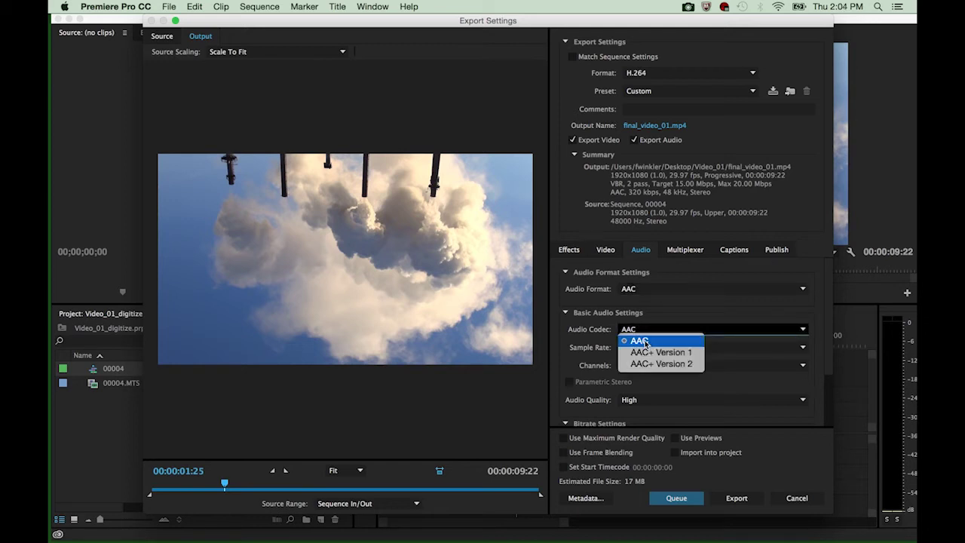
{"action": "left_click", "coordinate": [642, 340]}
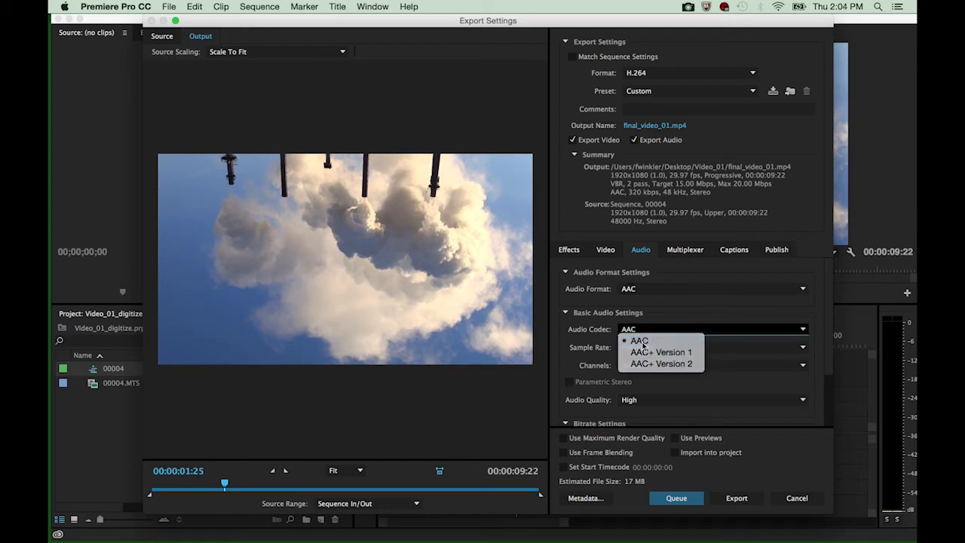
{"action": "left_click", "coordinate": [645, 347]}
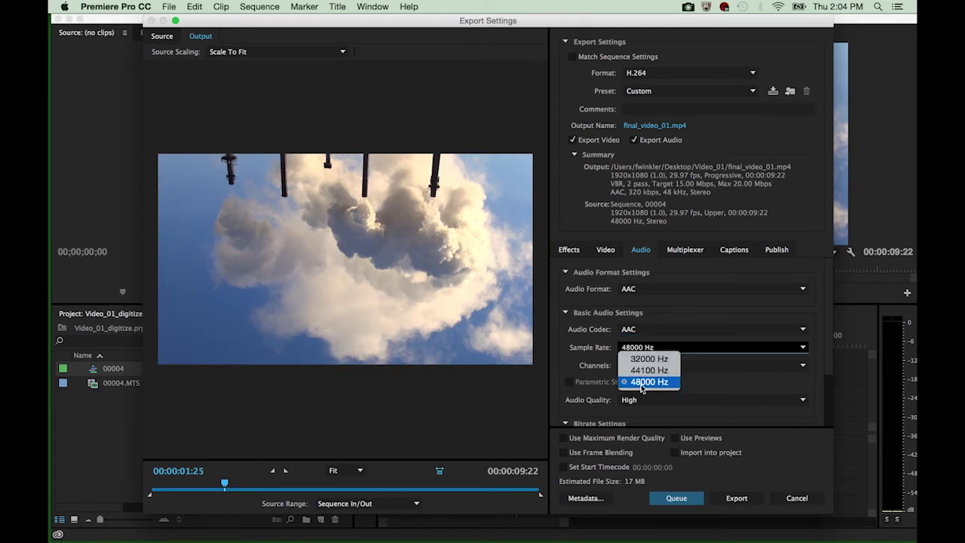
{"action": "left_click", "coordinate": [641, 384]}
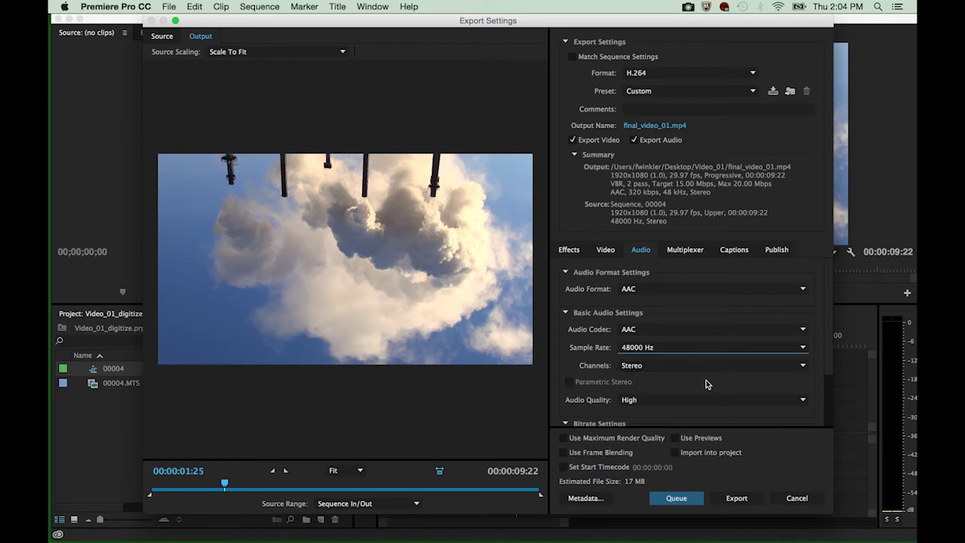
Set the export's audio bitrate to 320 kbps and export the video
{"action": "left_click_drag", "start_coordinate": [827, 343], "coordinate": [827, 394]}
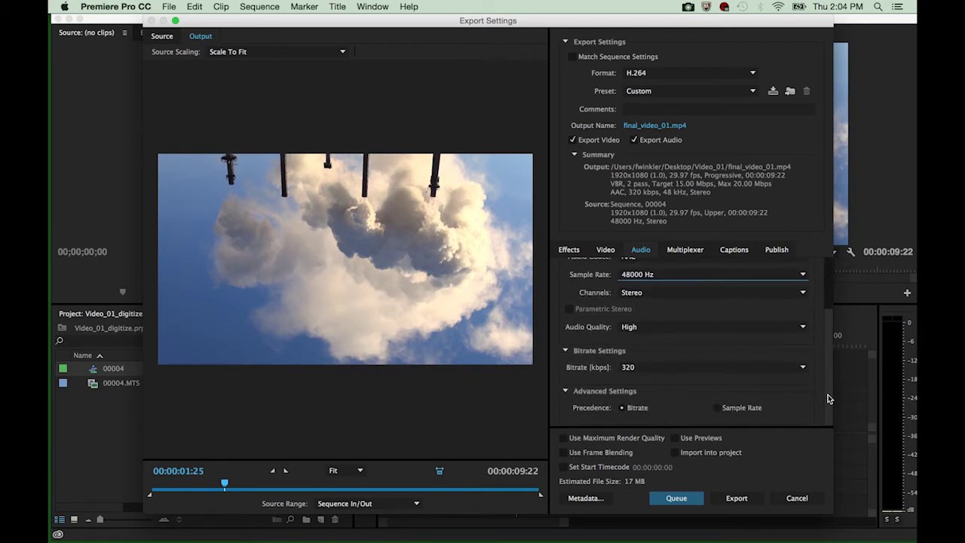
{"action": "left_click", "coordinate": [768, 370]}
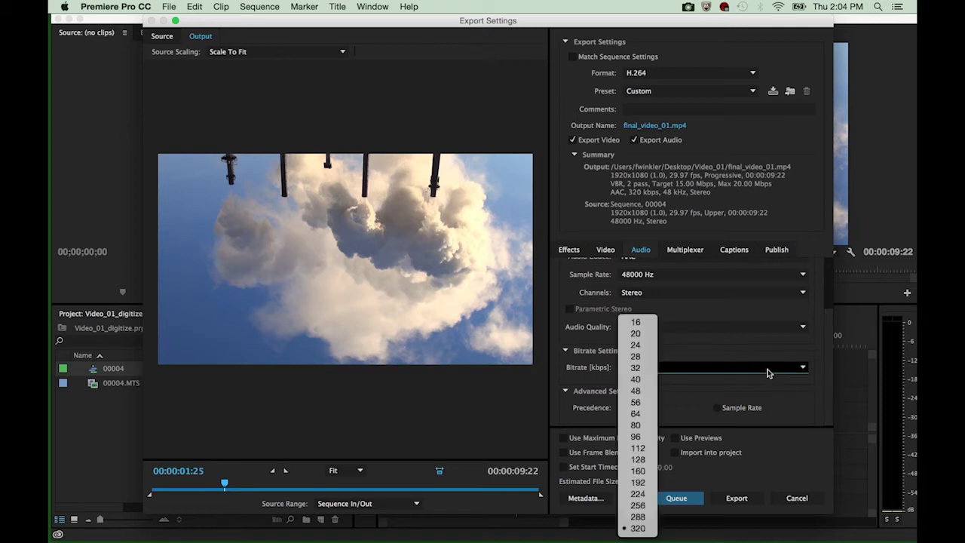
{"action": "left_click", "coordinate": [640, 528]}
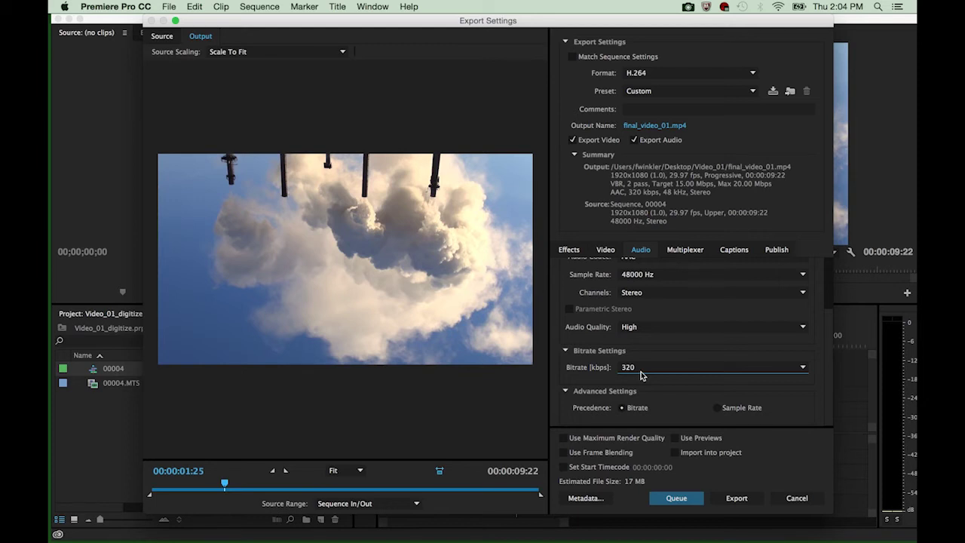
{"action": "left_click", "coordinate": [728, 499]}
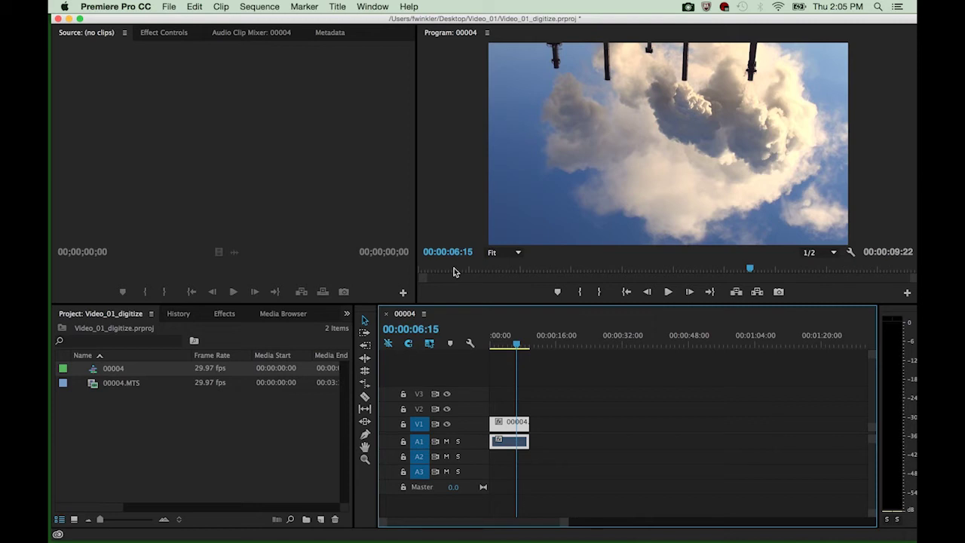
Switch to Finder, get the Premiere Pro window out of the way and open the Video_01 folder on the desktop
{"action": "key", "text": "super+Tab"}
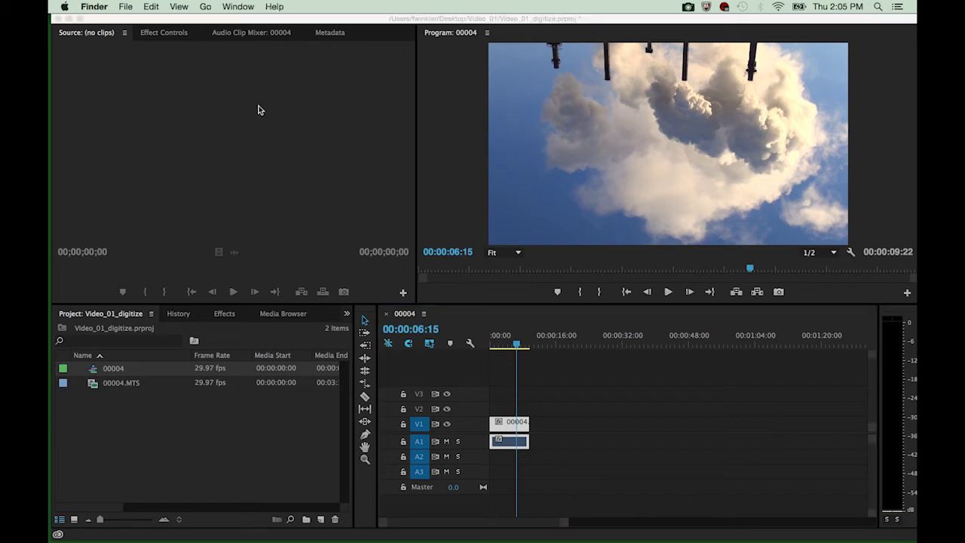
{"action": "left_click", "coordinate": [70, 18]}
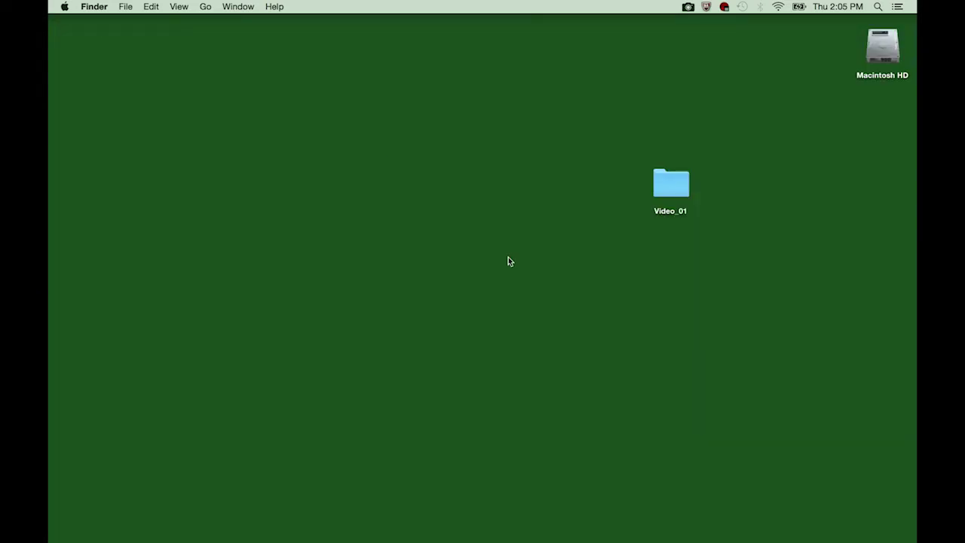
{"action": "double_click", "coordinate": [674, 194]}
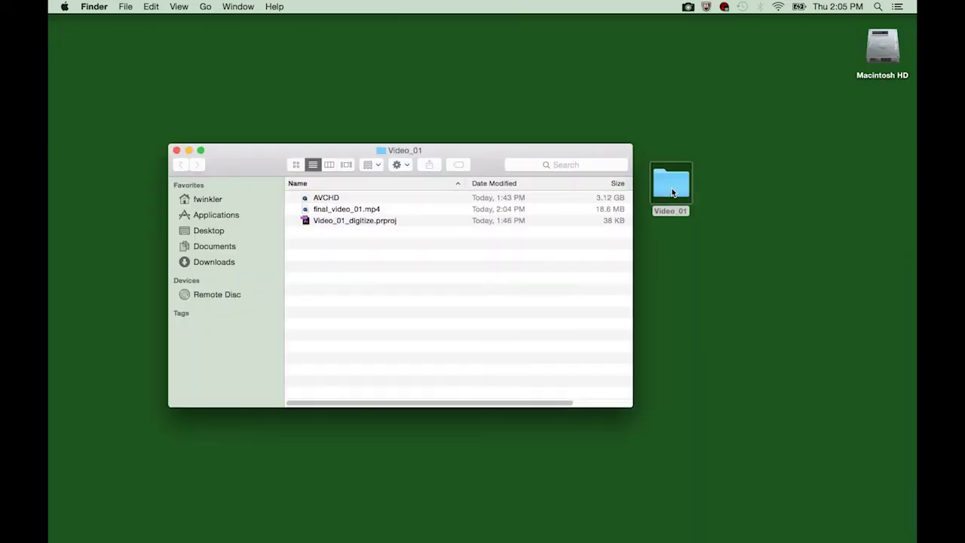
Preview the exported final_video_01.mp4 in Quick Look and close the preview
{"action": "left_click", "coordinate": [355, 212]}
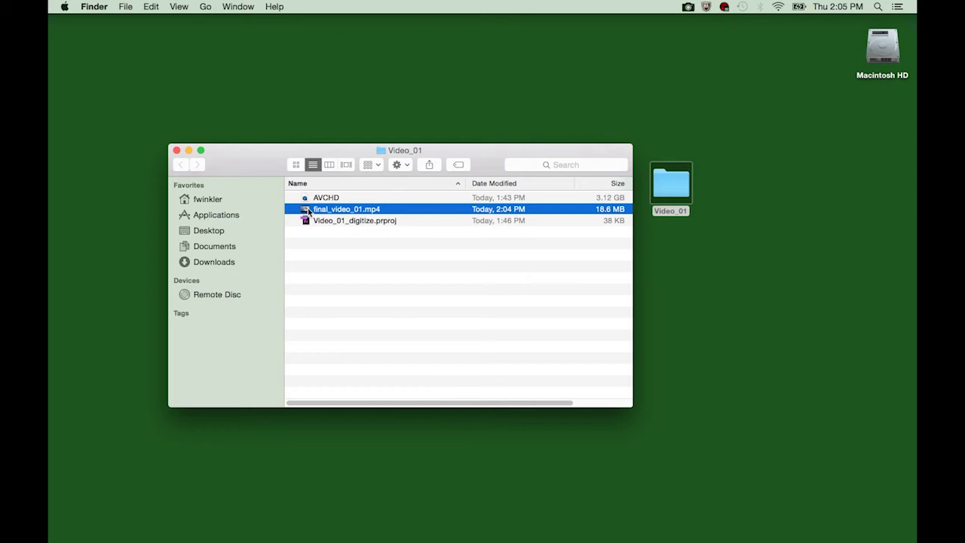
{"action": "key", "text": "space"}
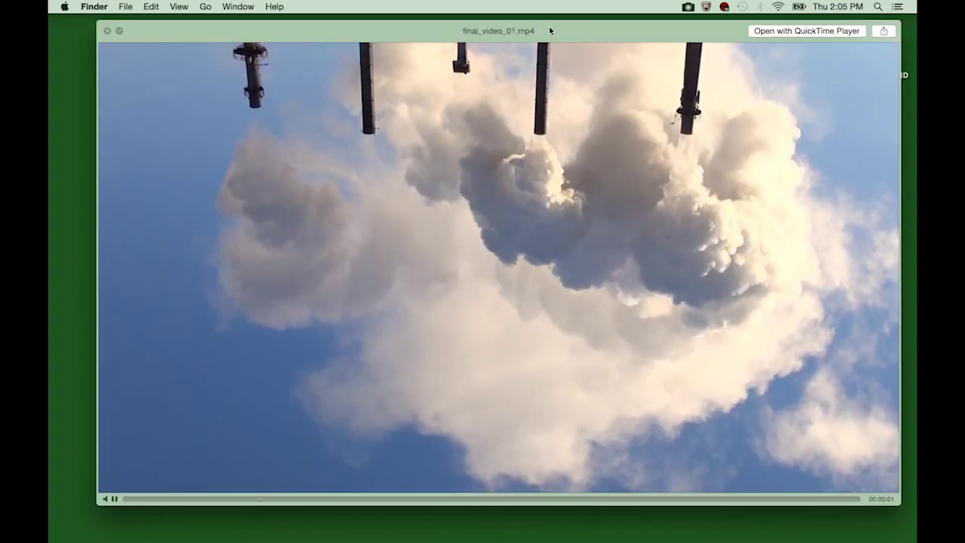
{"action": "left_click_drag", "start_coordinate": [549, 31], "coordinate": [525, 30]}
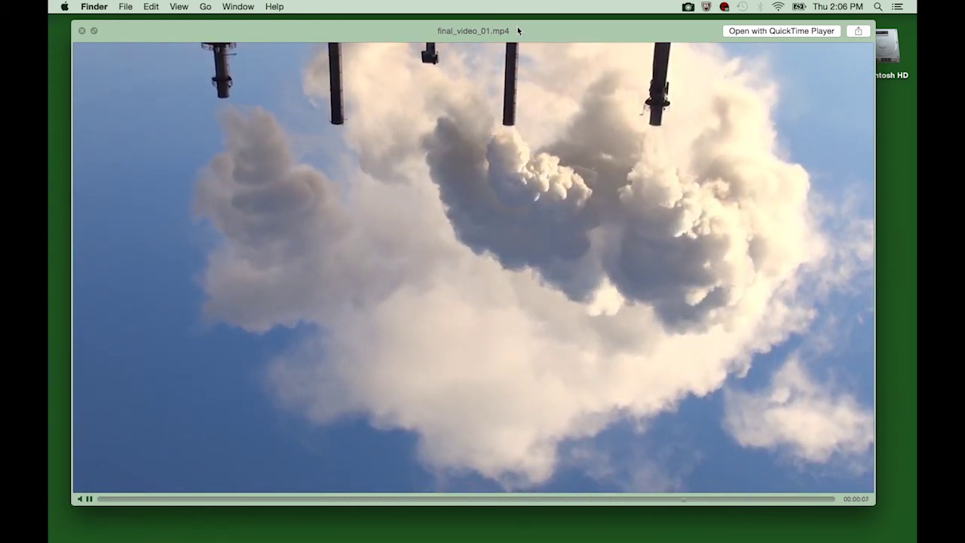
{"action": "left_click", "coordinate": [82, 31]}
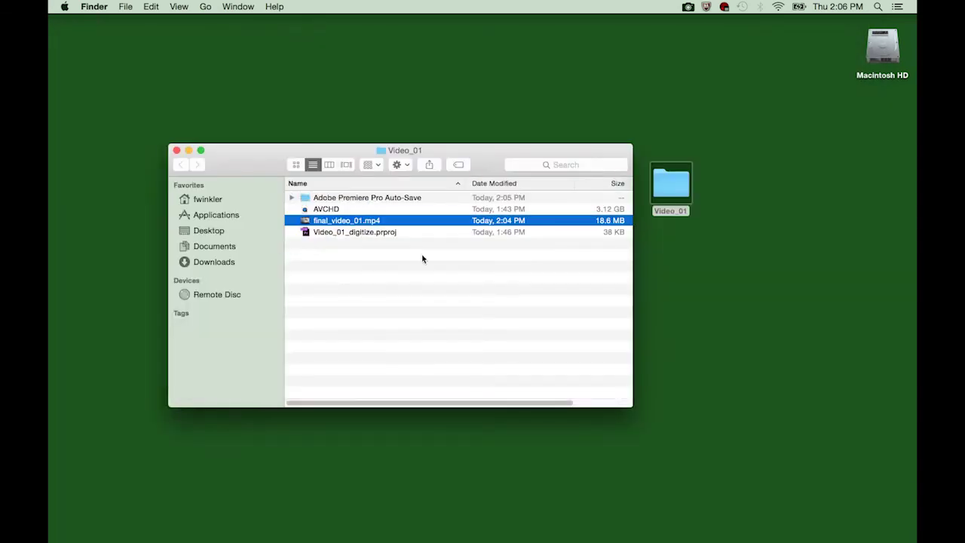
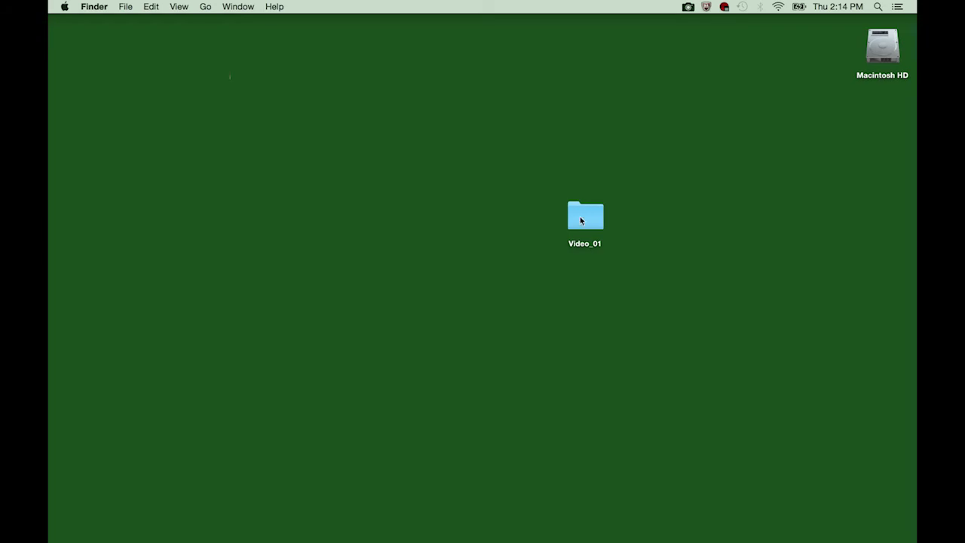
Launch Premiere Pro and start a new project named video_01_digitize_miniDV
{"action": "left_click", "coordinate": [364, 530]}
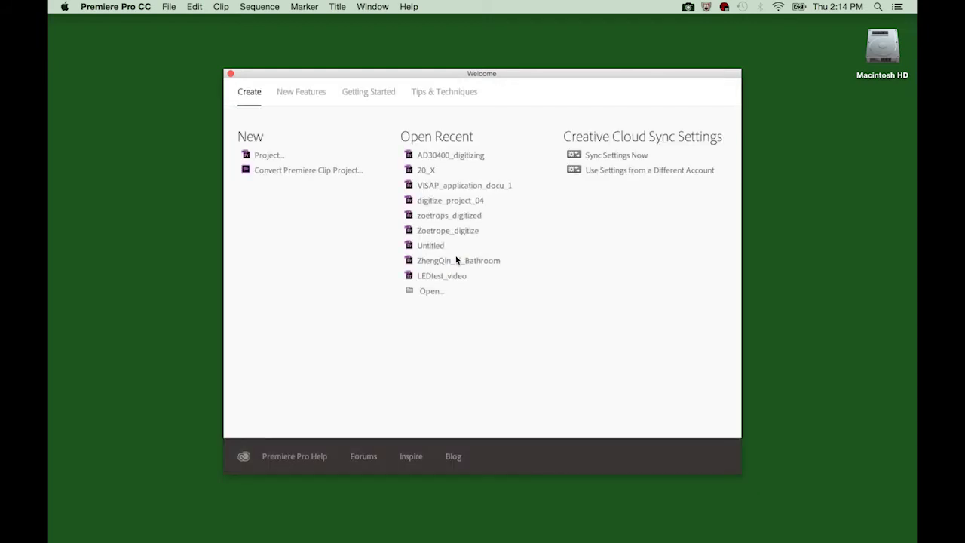
{"action": "left_click", "coordinate": [273, 156]}
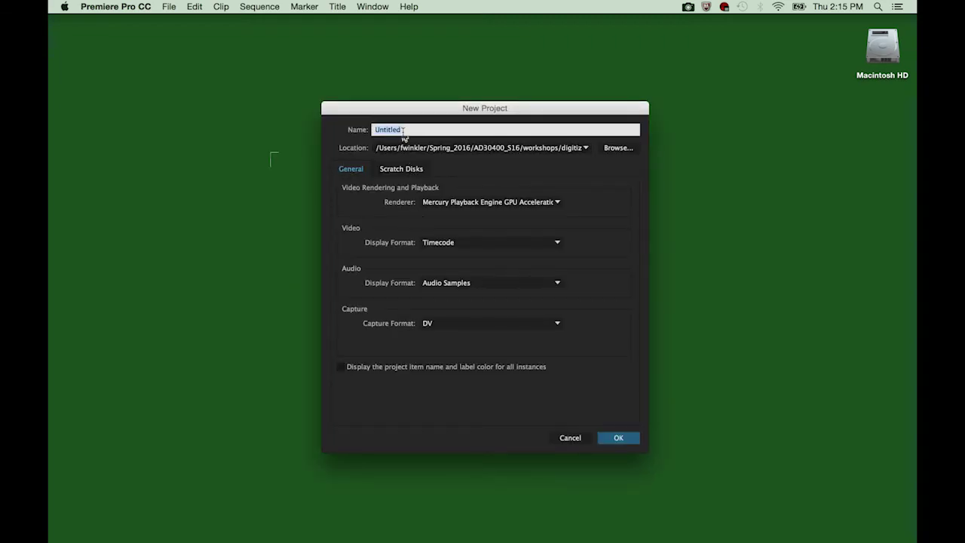
{"action": "type", "text": "video_01_digitize_miniDV"}
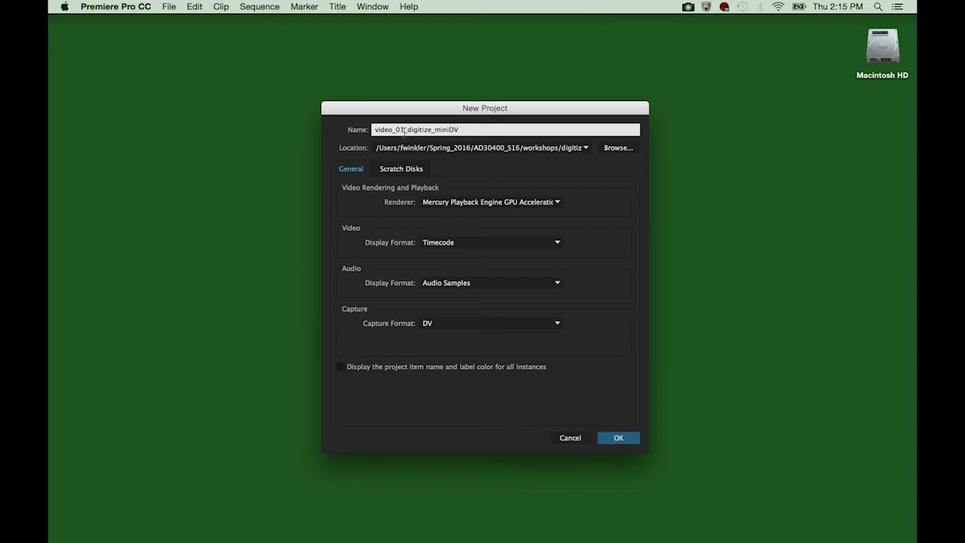
Set the project location to the desktop's Video_01 folder, check the scratch disk paths and create the project
{"action": "left_click", "coordinate": [621, 150]}
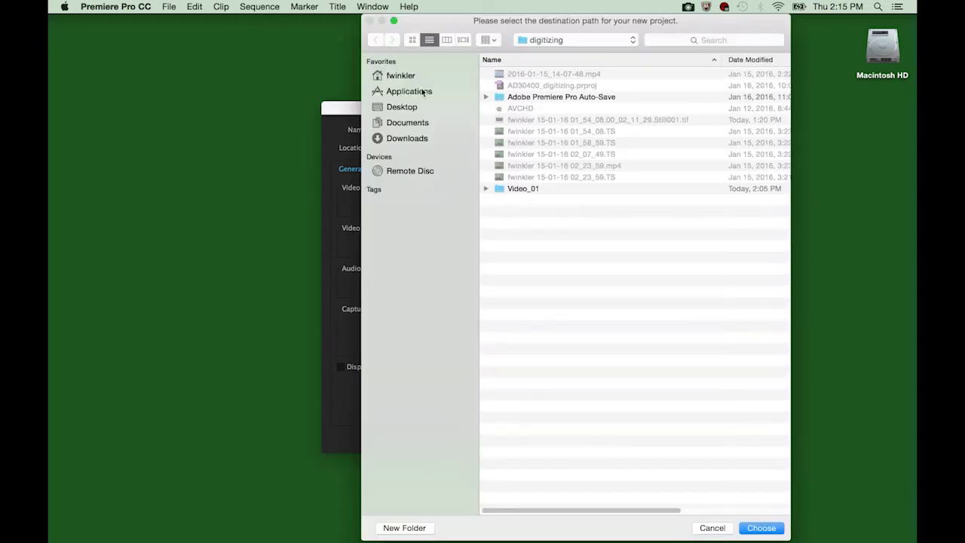
{"action": "left_click", "coordinate": [392, 108]}
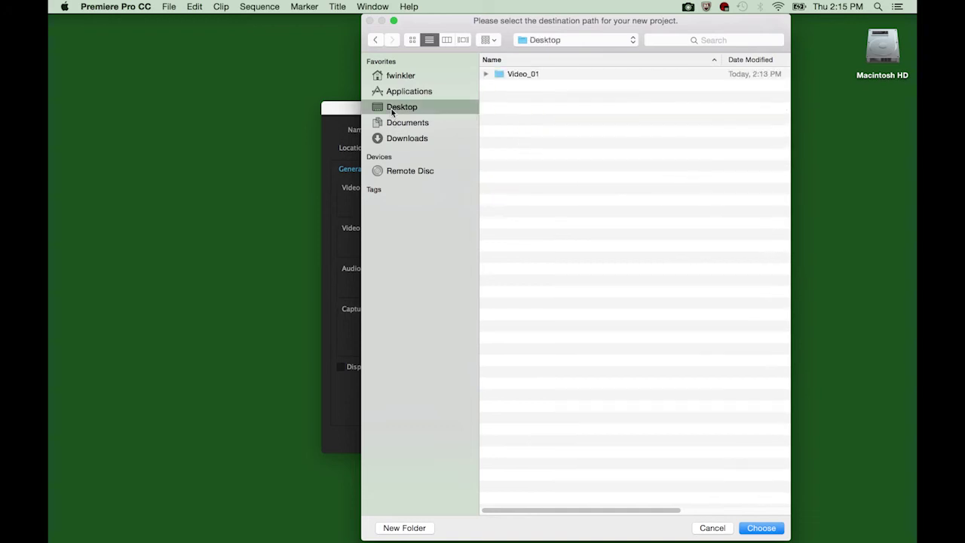
{"action": "left_click", "coordinate": [514, 75]}
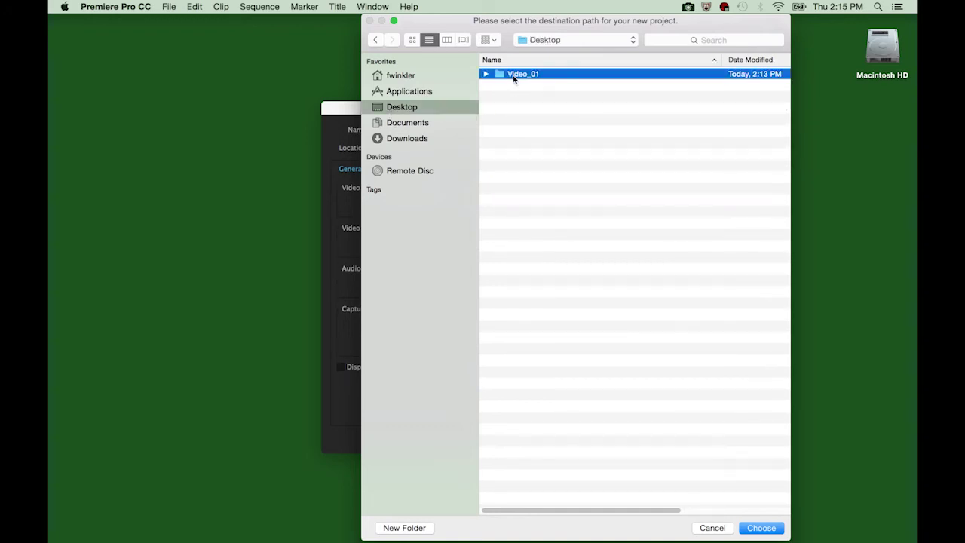
{"action": "left_click", "coordinate": [758, 530]}
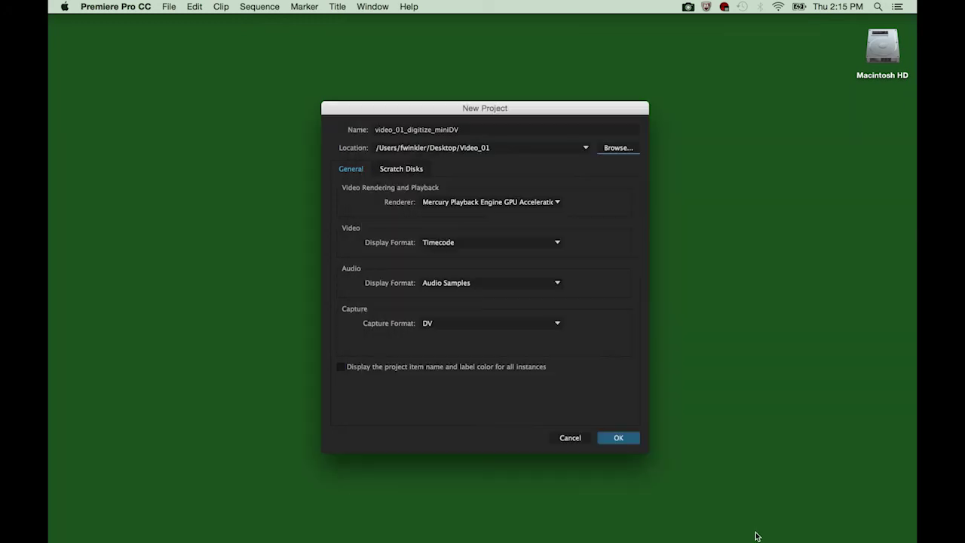
{"action": "left_click", "coordinate": [404, 170]}
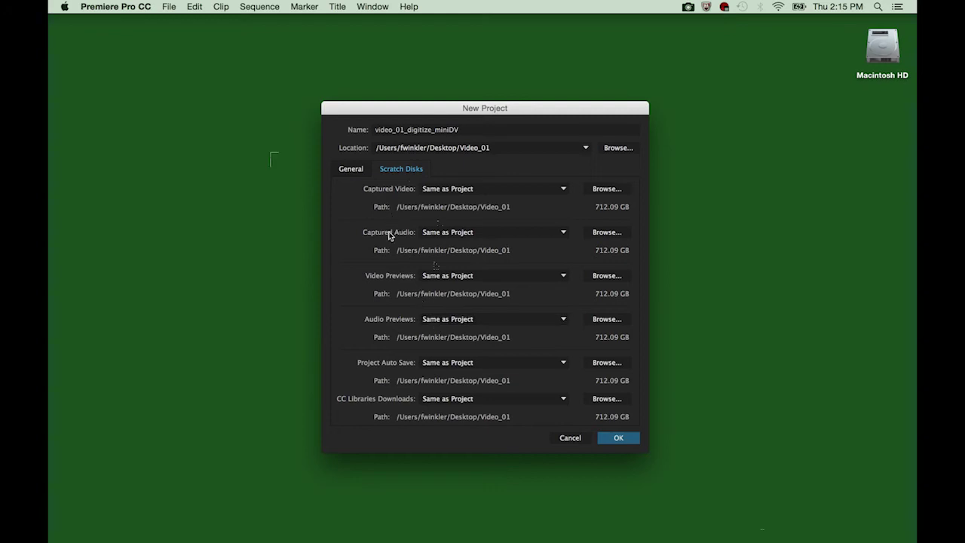
{"action": "left_click", "coordinate": [618, 437]}
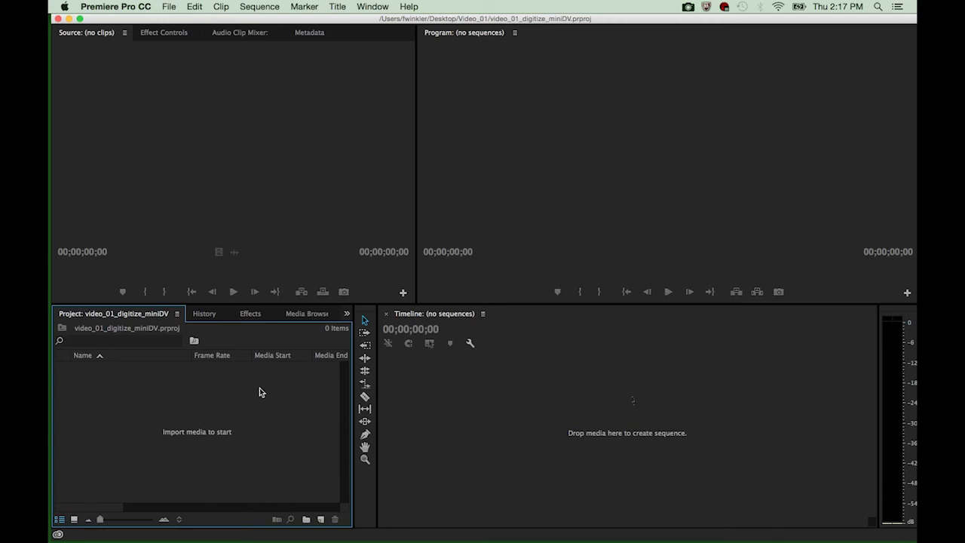
Open the Capture window and reposition it over the workspace
{"action": "left_click", "coordinate": [169, 7]}
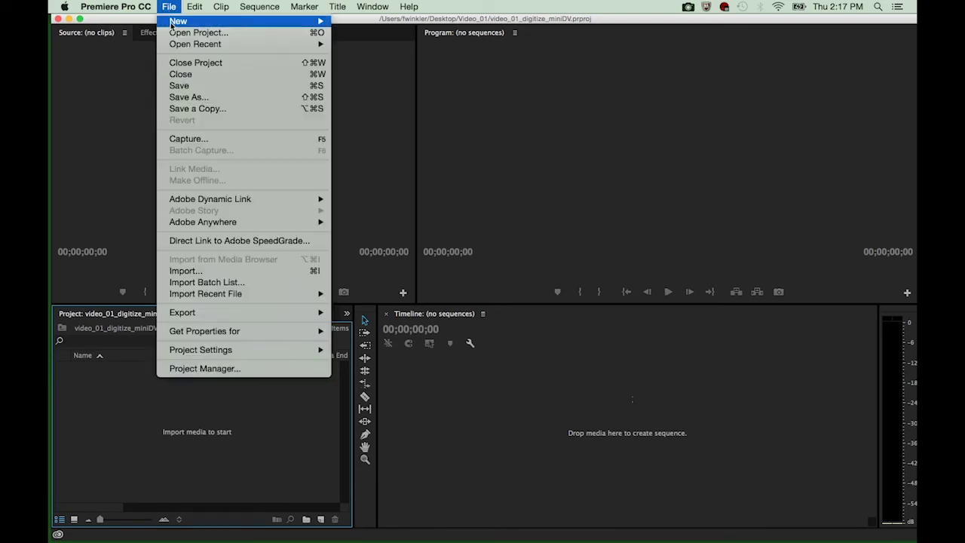
{"action": "left_click", "coordinate": [179, 140]}
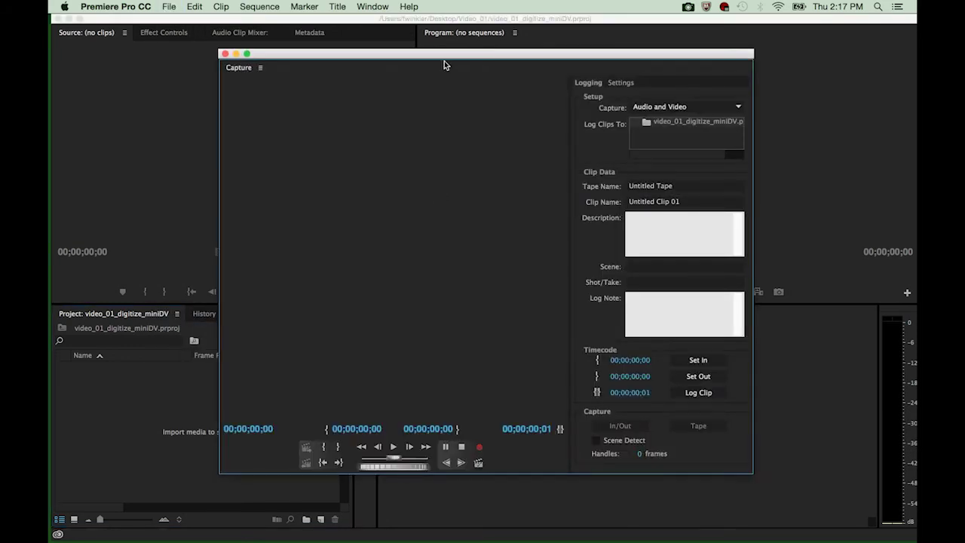
{"action": "left_click_drag", "start_coordinate": [441, 58], "coordinate": [393, 50]}
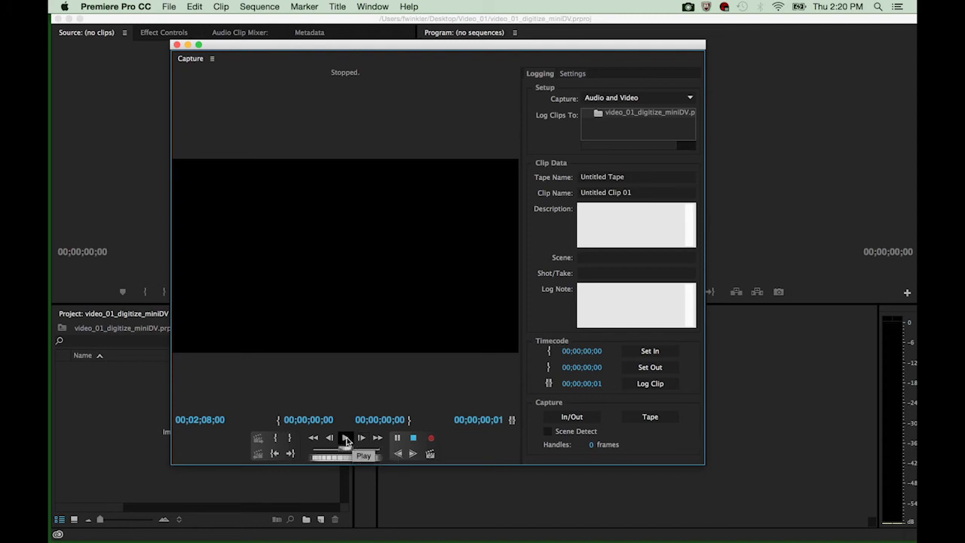
Test the tape transport in the Capture window by playing, stopping, rewinding and shuttling through the miniDV footage, ending stopped
{"action": "left_click", "coordinate": [346, 439]}
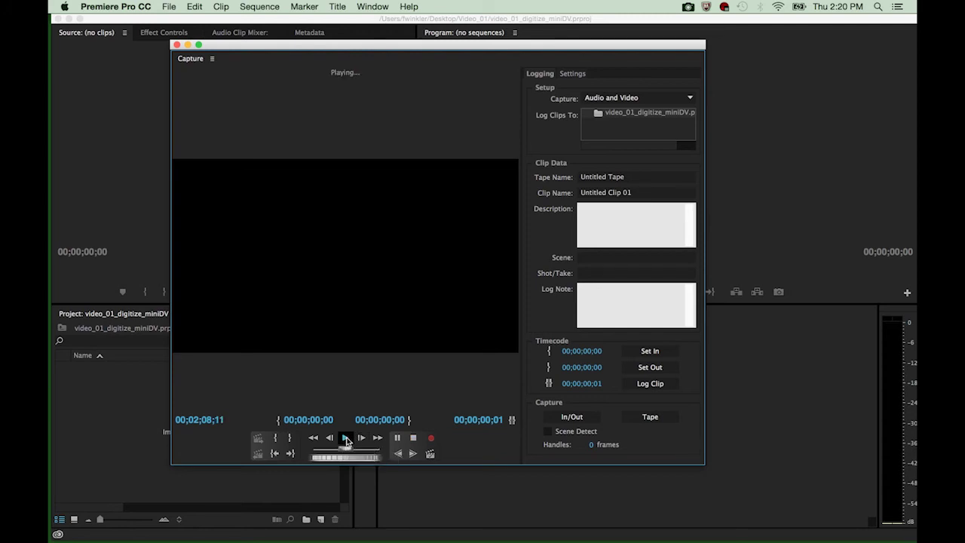
{"action": "left_click", "coordinate": [413, 438]}
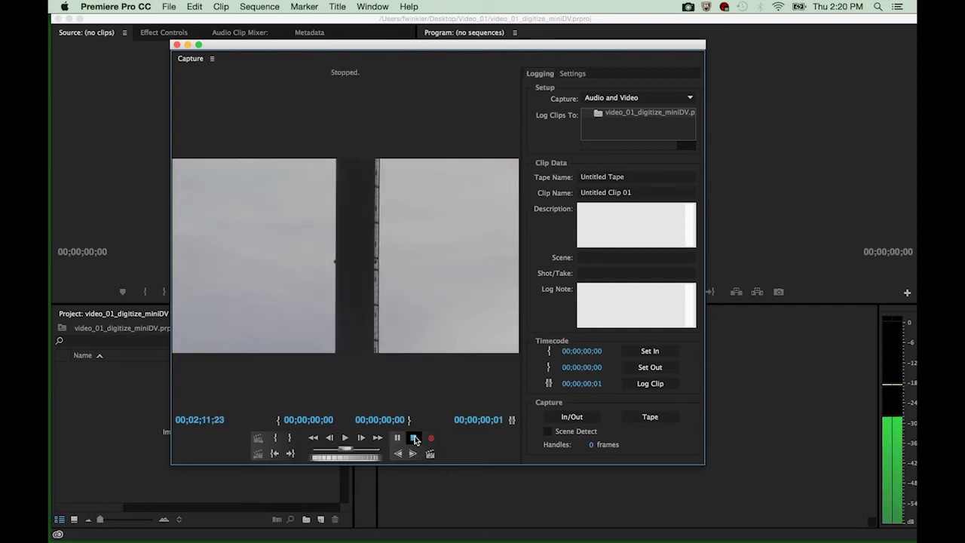
{"action": "left_click", "coordinate": [314, 438]}
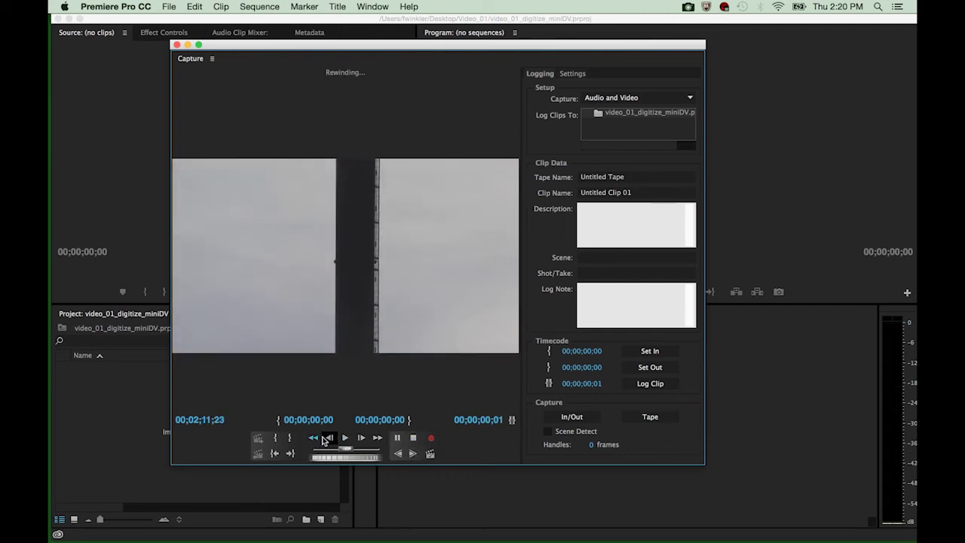
{"action": "left_click", "coordinate": [414, 438]}
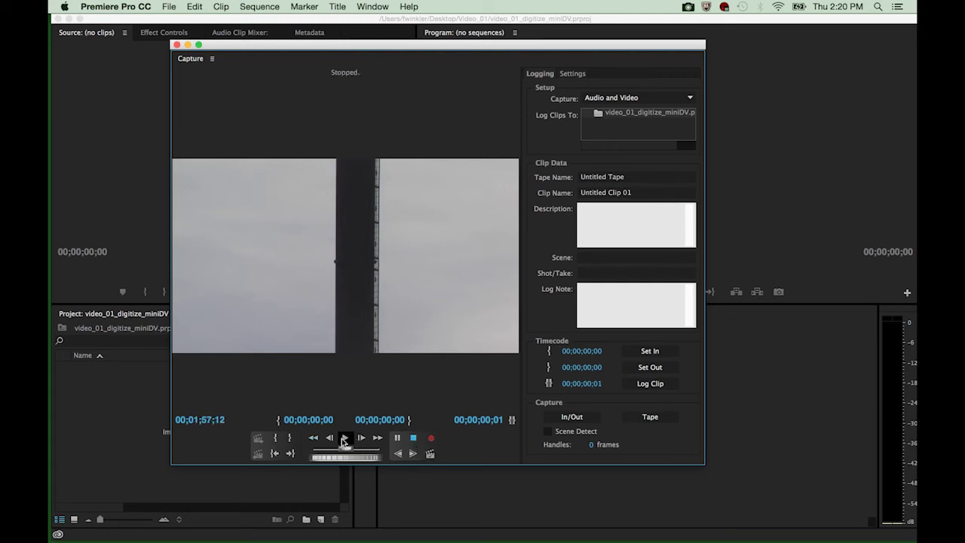
{"action": "left_click", "coordinate": [343, 438]}
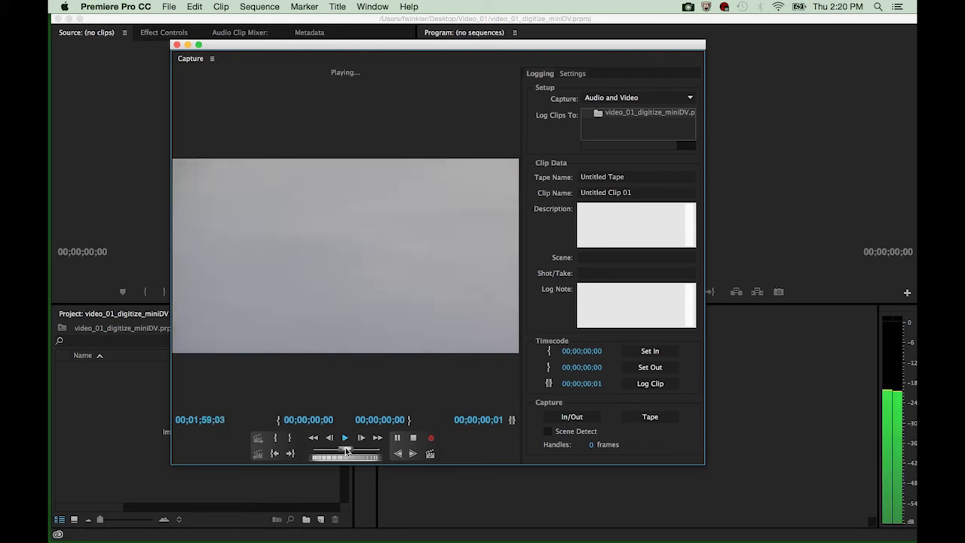
{"action": "mouse_move", "coordinate": [347, 450]}
{"action": "left_mouse_down"}
{"action": "mouse_move", "coordinate": [326, 449]}
{"action": "mouse_move", "coordinate": [370, 451]}
{"action": "mouse_move", "coordinate": [335, 452]}
{"action": "left_mouse_up"}
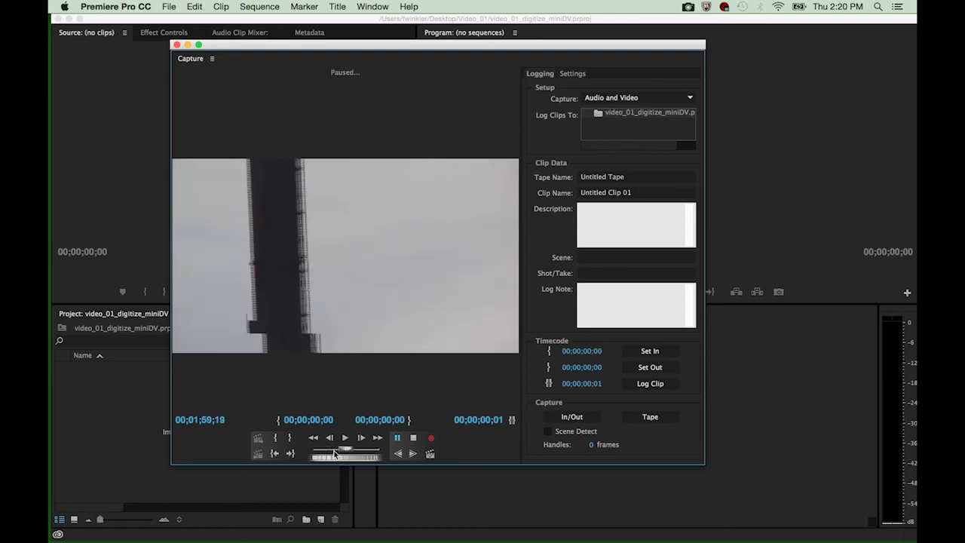
{"action": "left_click", "coordinate": [397, 437]}
{"action": "left_click", "coordinate": [413, 438]}
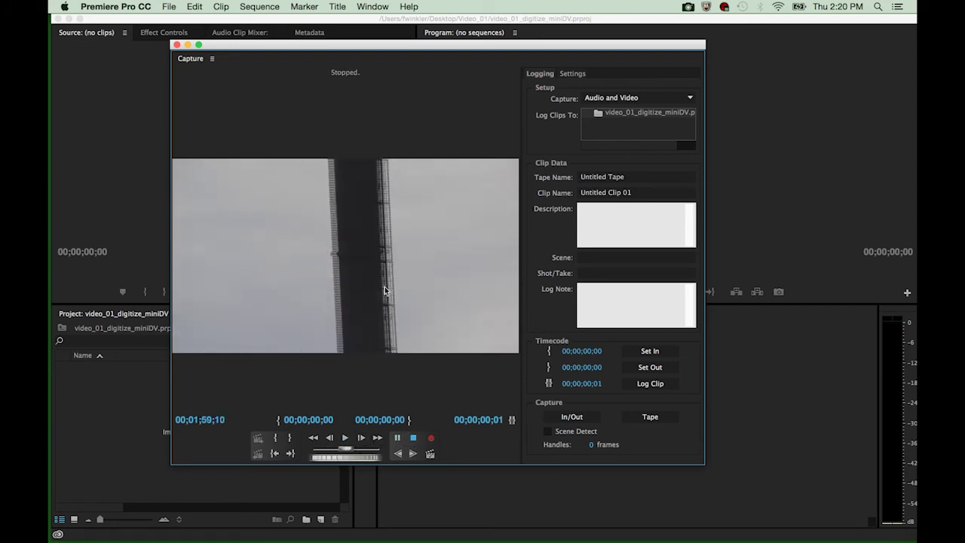
Cue the tape to timecode 00;02;08;00 in the Capture window
{"action": "left_click", "coordinate": [208, 424]}
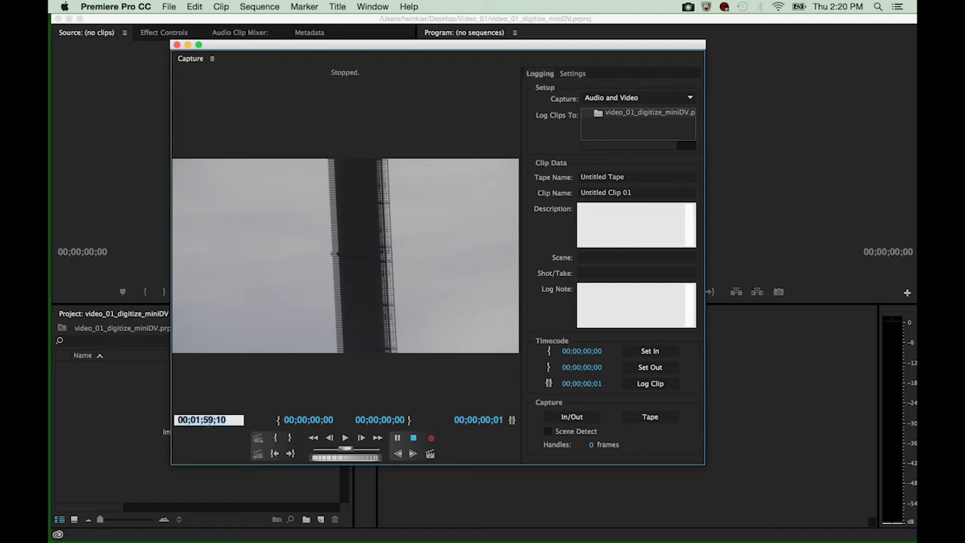
{"action": "left_click", "coordinate": [199, 419]}
{"action": "key", "text": "BackSpace"}
{"action": "key", "text": "BackSpace"}
{"action": "type", "text": "00"}
{"action": "key", "text": "Return"}
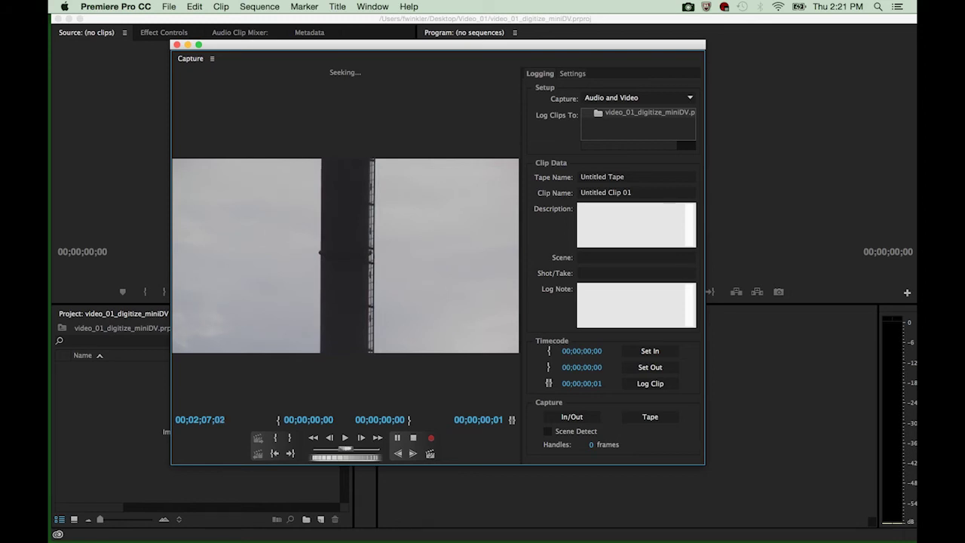
Enter a tape name with the owner's first name and set the clip name to tower clip
{"action": "left_click", "coordinate": [620, 176]}
{"action": "key", "text": "super+a"}
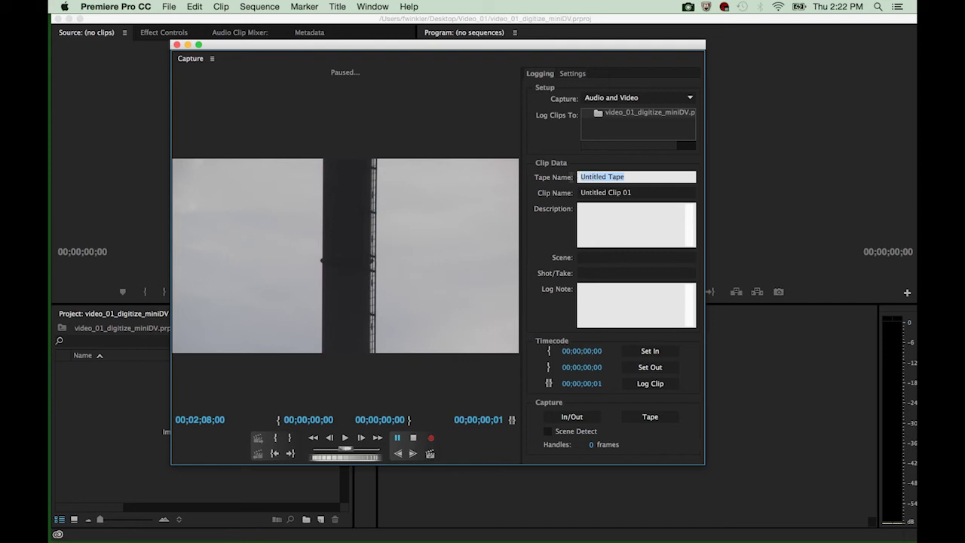
{"action": "type", "text": "Fabian's Tape"}
{"action": "left_click", "coordinate": [601, 193]}
{"action": "left_click_drag", "start_coordinate": [633, 193], "coordinate": [578, 193]}
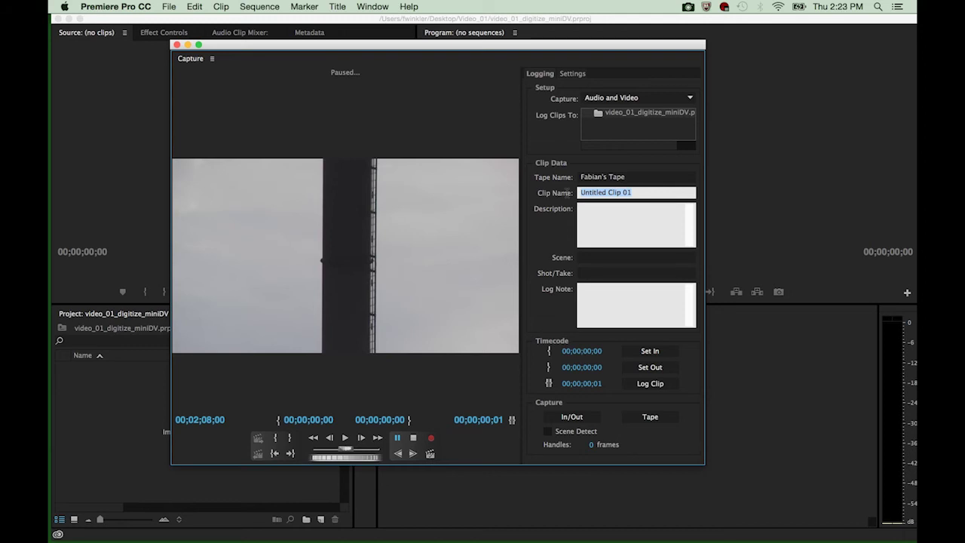
{"action": "type", "text": "tower clip"}
Mark the capture range with an In point at 00;02;08;00 and an Out point at 00;02;48;00
{"action": "left_click", "coordinate": [652, 352]}
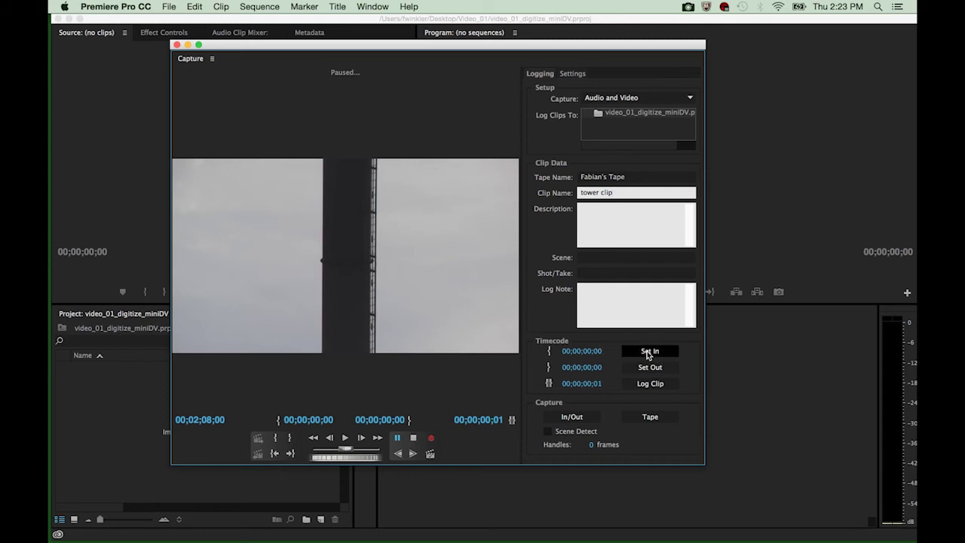
{"action": "left_click", "coordinate": [648, 352]}
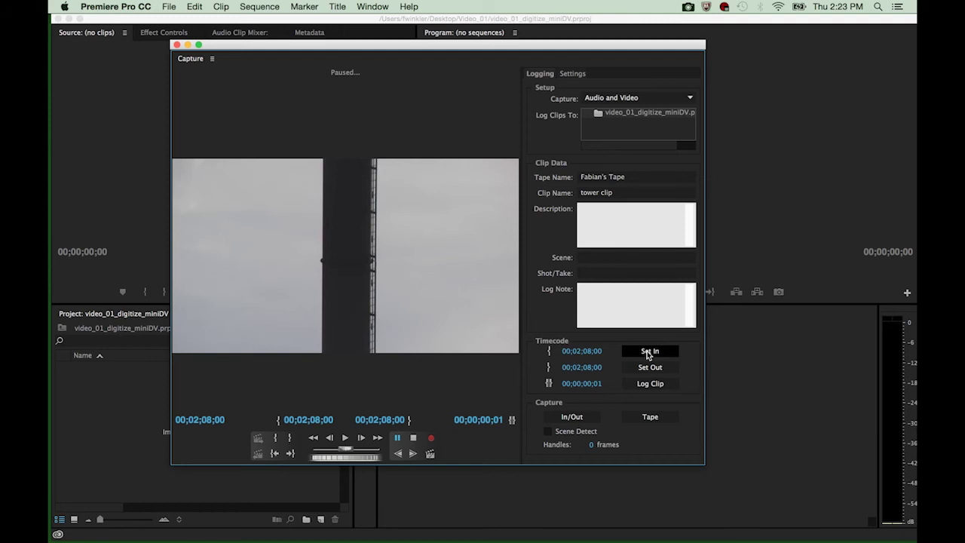
{"action": "left_click", "coordinate": [344, 438]}
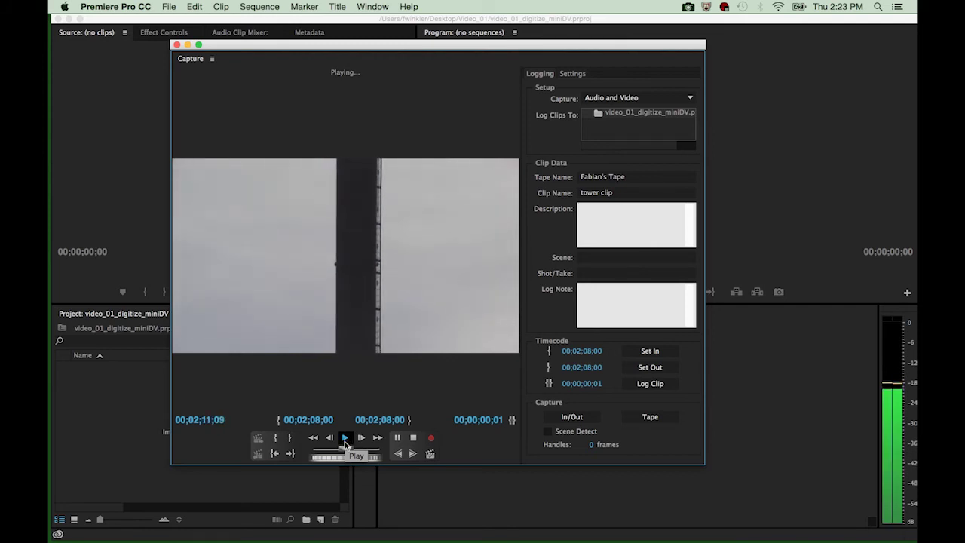
{"action": "left_click_drag", "start_coordinate": [345, 449], "coordinate": [377, 452]}
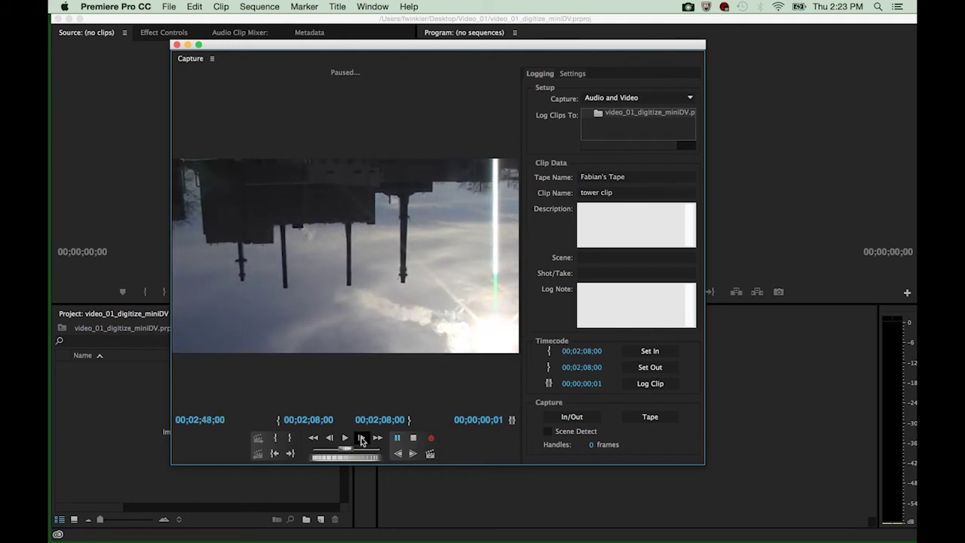
{"action": "left_click", "coordinate": [413, 438]}
{"action": "left_click", "coordinate": [656, 371]}
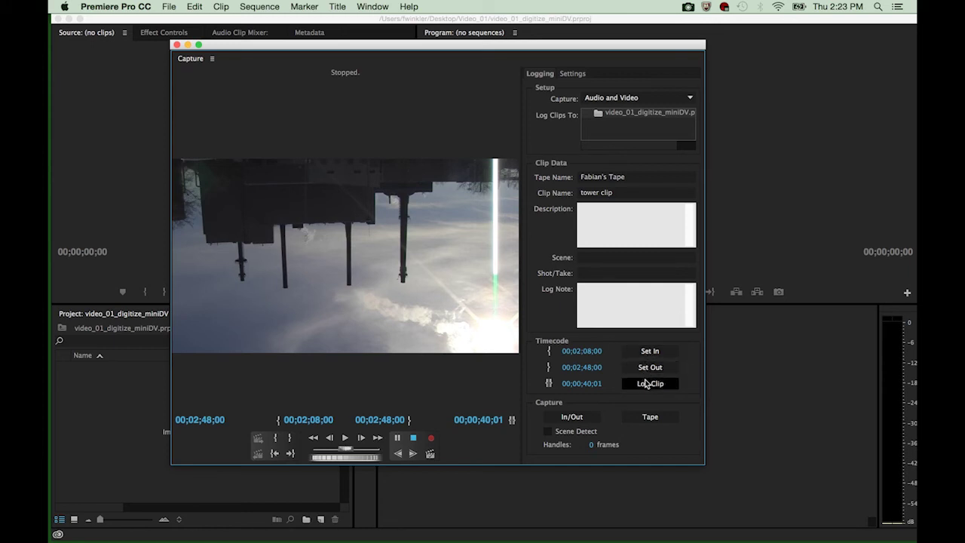
Log the clip as tower clip.mov, capture its In/Out range from the tape and close the Capture window
{"action": "left_click", "coordinate": [648, 383]}
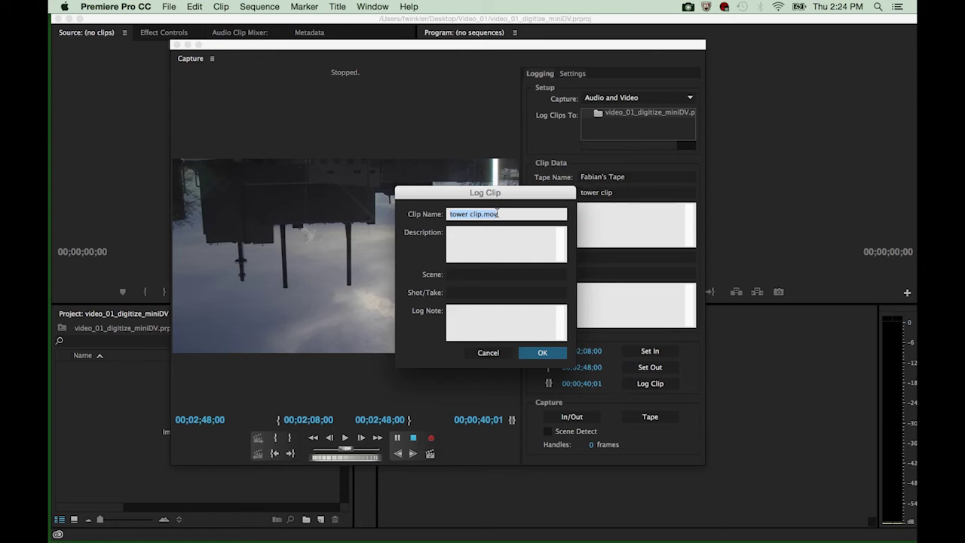
{"action": "left_click", "coordinate": [542, 352]}
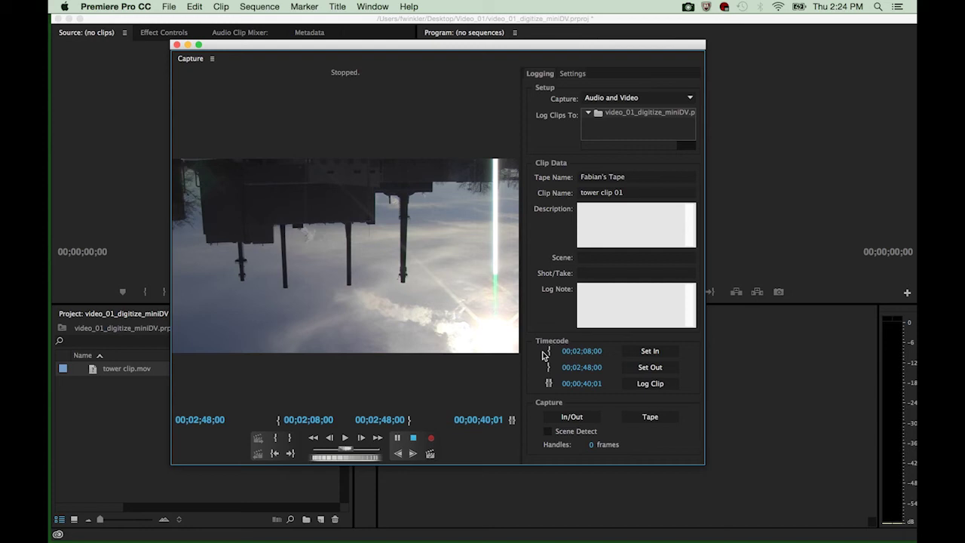
{"action": "left_click", "coordinate": [569, 418]}
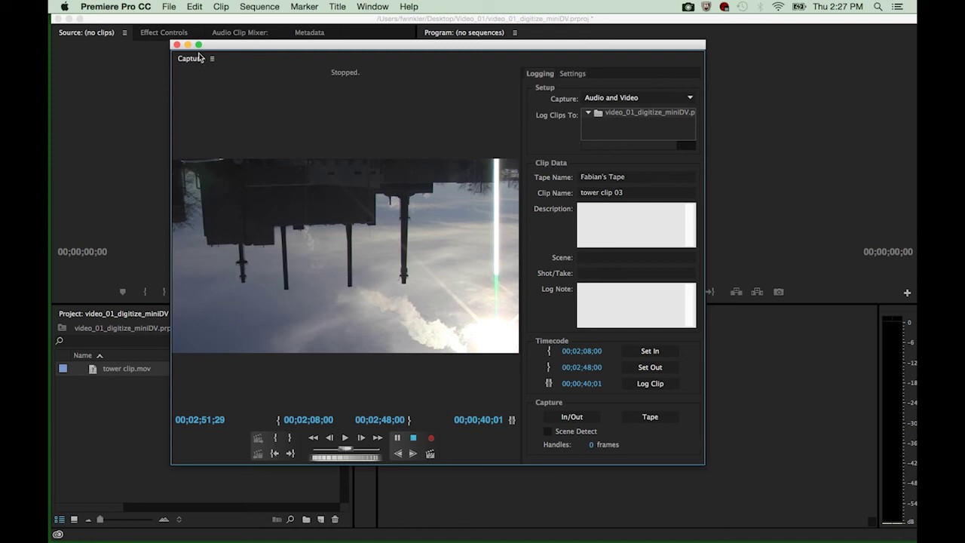
{"action": "left_click", "coordinate": [177, 46]}
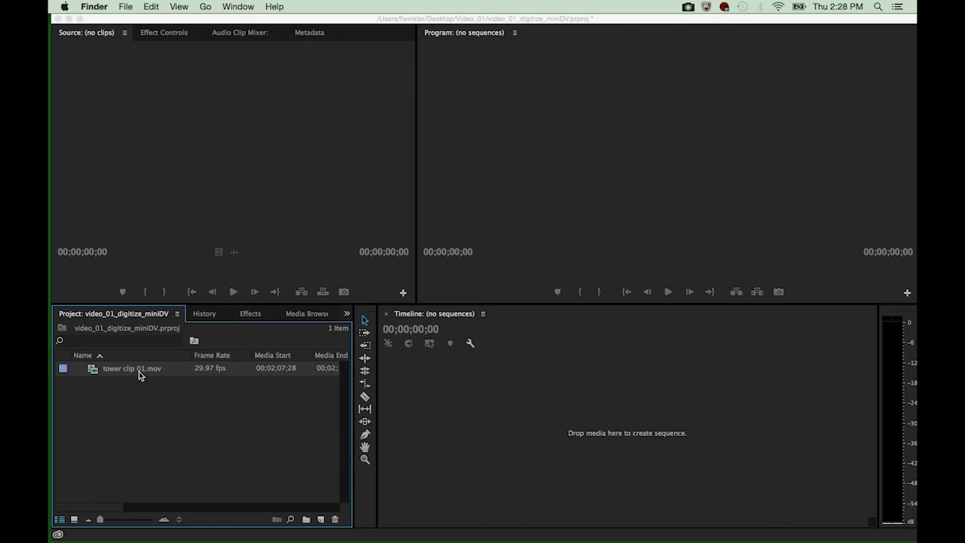
Open the captured tower clip 01.mov in the Source monitor, scrub through it and play a short section
{"action": "double_click", "coordinate": [93, 370]}
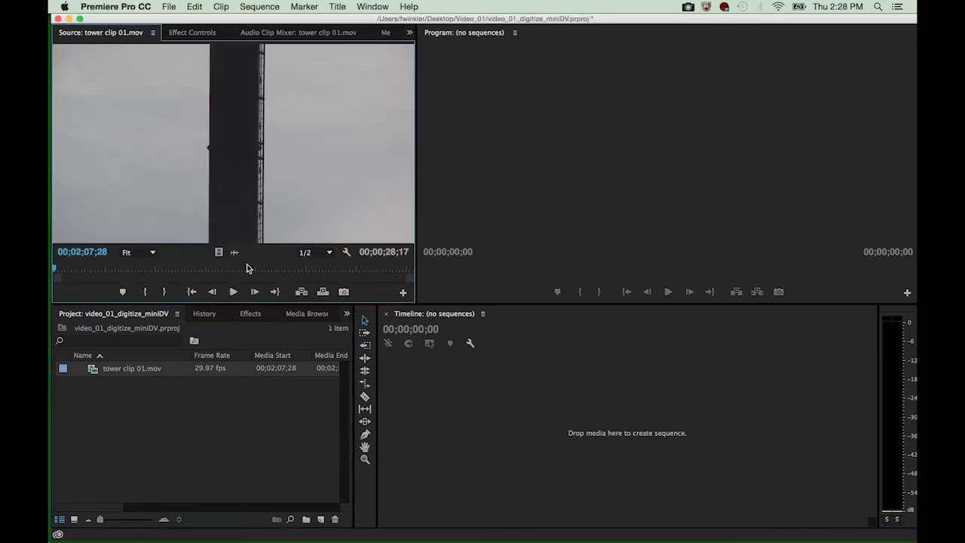
{"action": "left_click_drag", "start_coordinate": [63, 271], "coordinate": [347, 272]}
{"action": "left_click", "coordinate": [233, 291]}
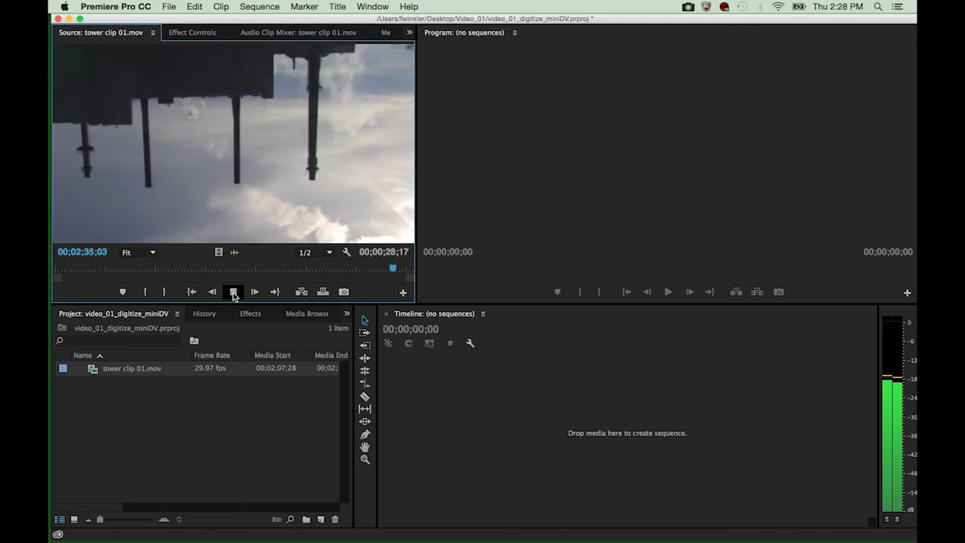
{"action": "left_click", "coordinate": [233, 293]}
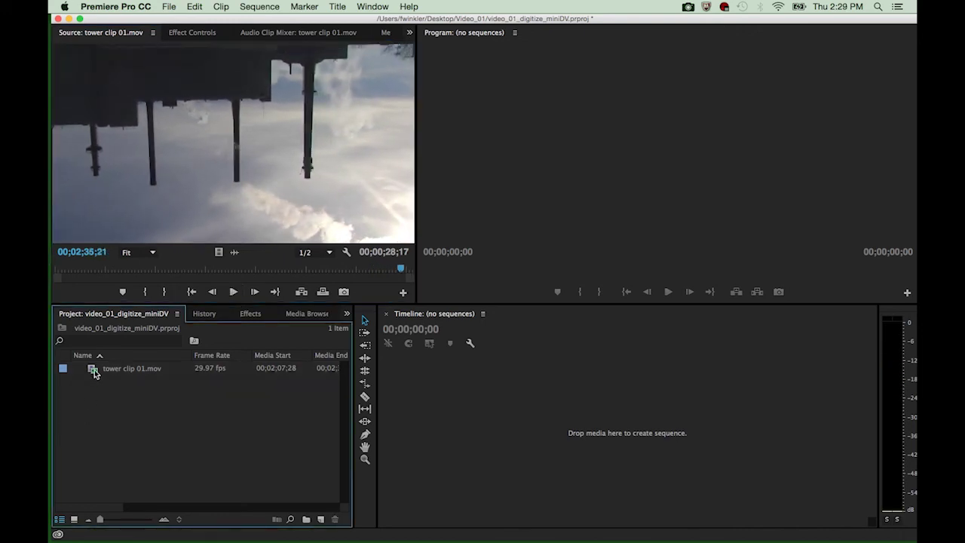
Create a new sequence from tower clip 01.mov that matches the clip's settings
{"action": "mouse_move", "coordinate": [93, 373]}
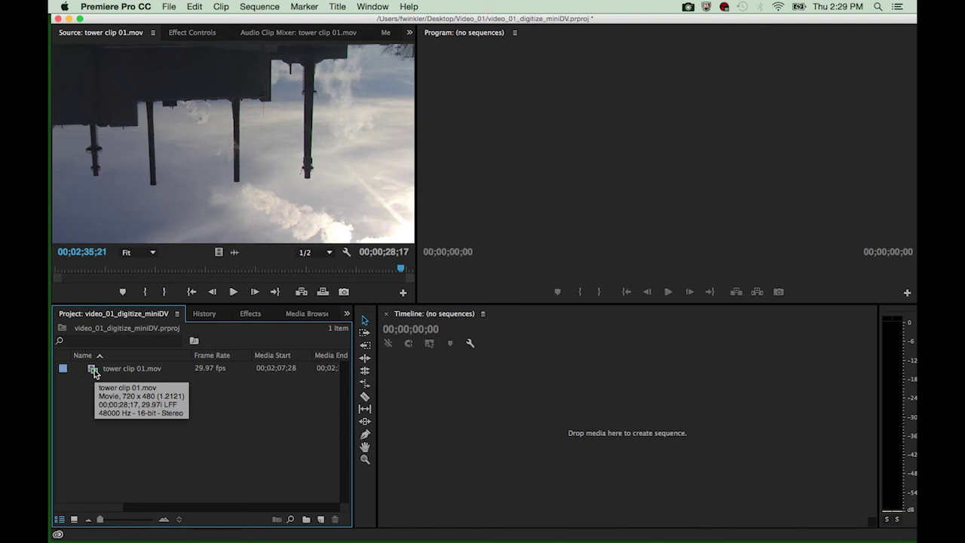
{"action": "left_click_drag", "start_coordinate": [94, 373], "coordinate": [154, 397]}
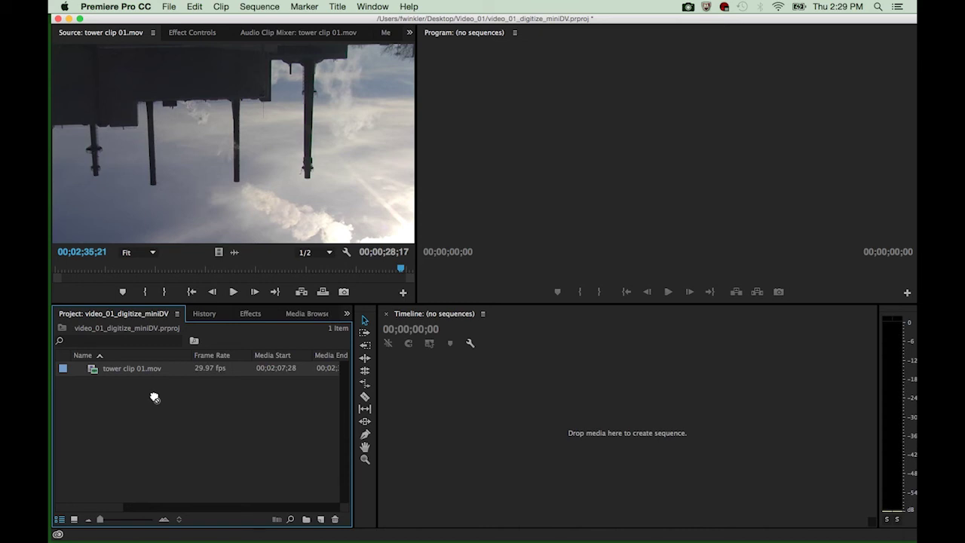
{"action": "left_click_drag", "start_coordinate": [155, 397], "coordinate": [321, 519]}
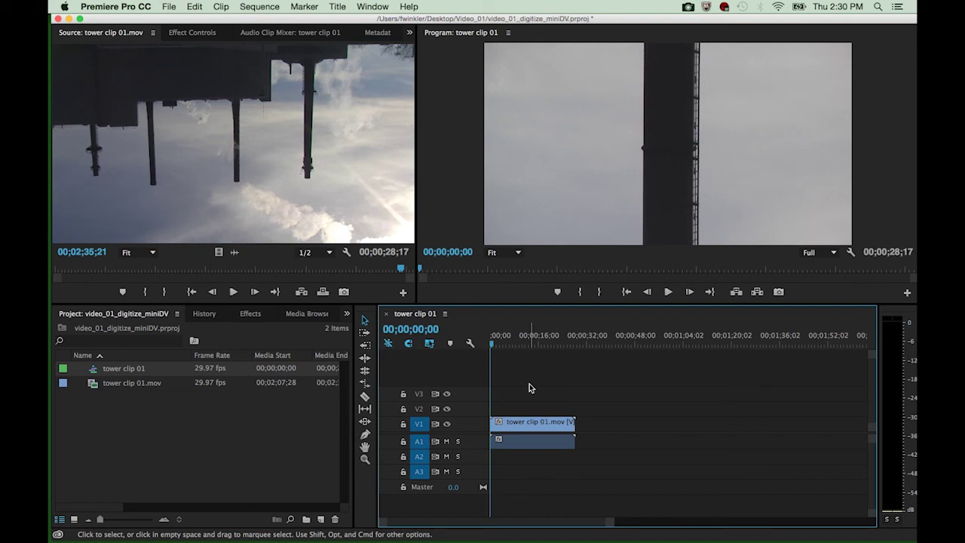
Try splitting the sequence clip near its middle with the Razor tool and moving the second part later, and undo both edits
{"action": "left_click", "coordinate": [365, 398]}
{"action": "left_click", "coordinate": [528, 422]}
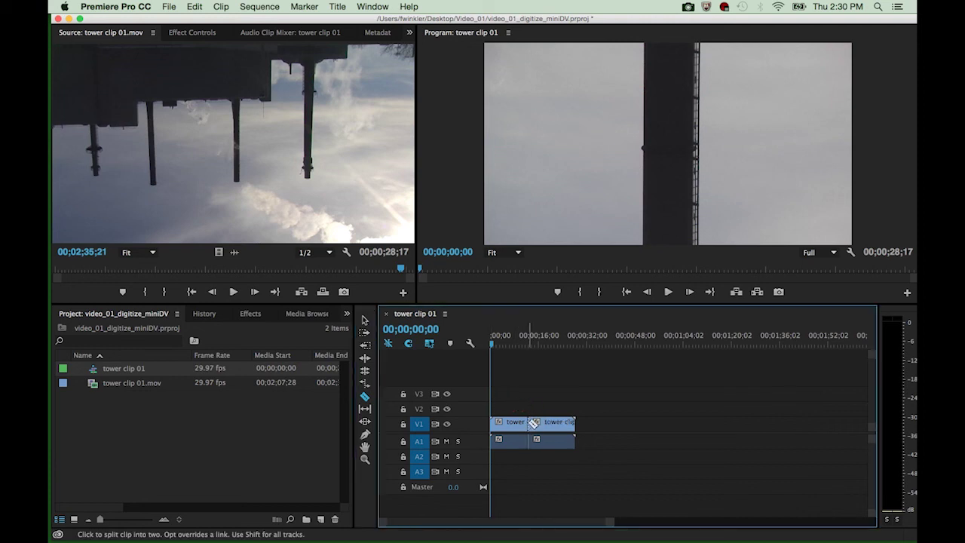
{"action": "left_click", "coordinate": [365, 320]}
{"action": "left_click_drag", "start_coordinate": [550, 427], "coordinate": [638, 430]}
{"action": "key", "text": "super+z"}
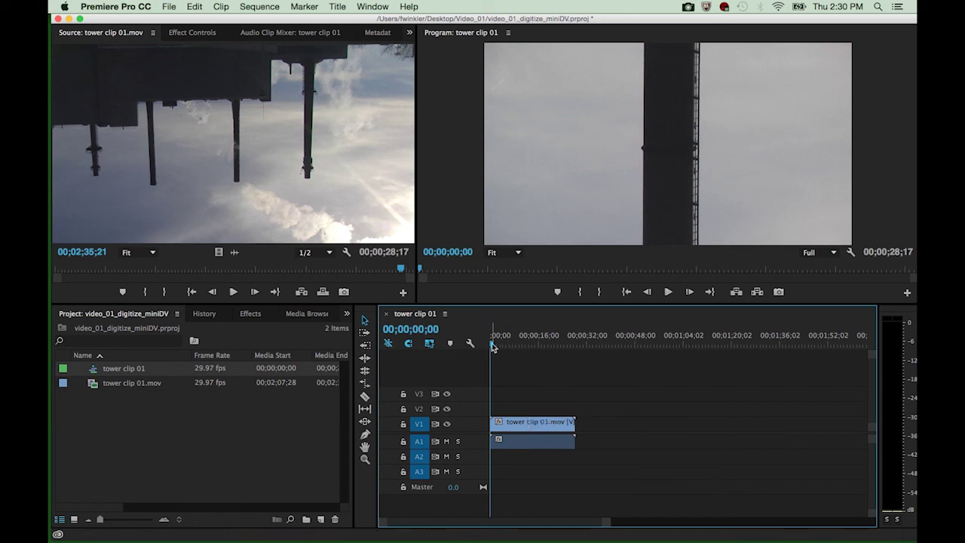
Try moving the sequence clip later along track V1, return it to the start of the timeline and deselect it
{"action": "left_click", "coordinate": [365, 320]}
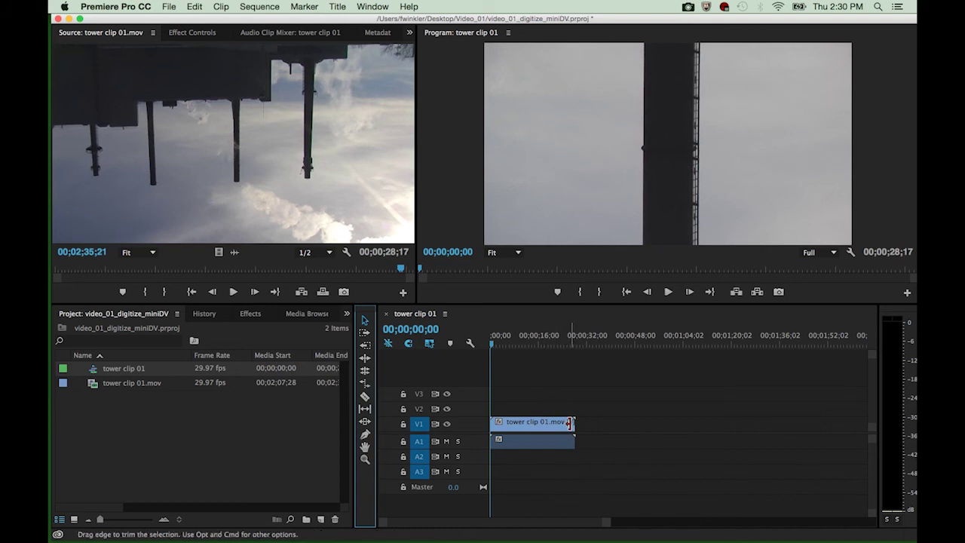
{"action": "mouse_move", "coordinate": [569, 422]}
{"action": "left_mouse_down"}
{"action": "mouse_move", "coordinate": [537, 422]}
{"action": "mouse_move", "coordinate": [574, 422]}
{"action": "left_mouse_up"}
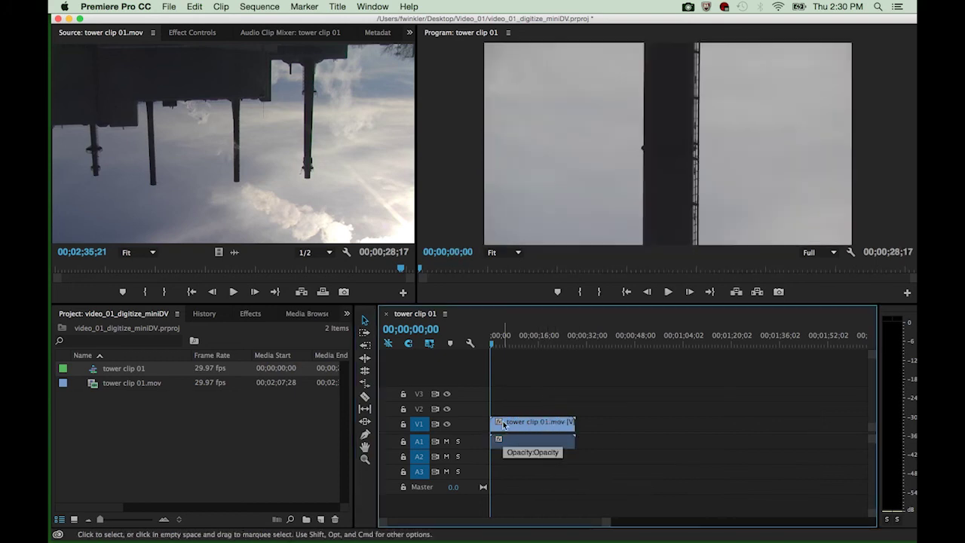
{"action": "left_click_drag", "start_coordinate": [491, 422], "coordinate": [697, 427]}
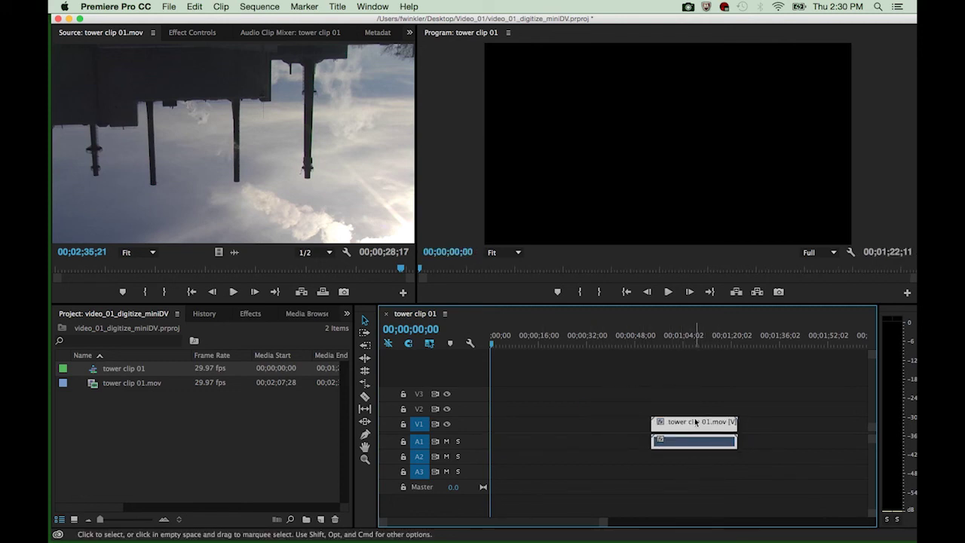
{"action": "left_click_drag", "start_coordinate": [694, 425], "coordinate": [713, 426]}
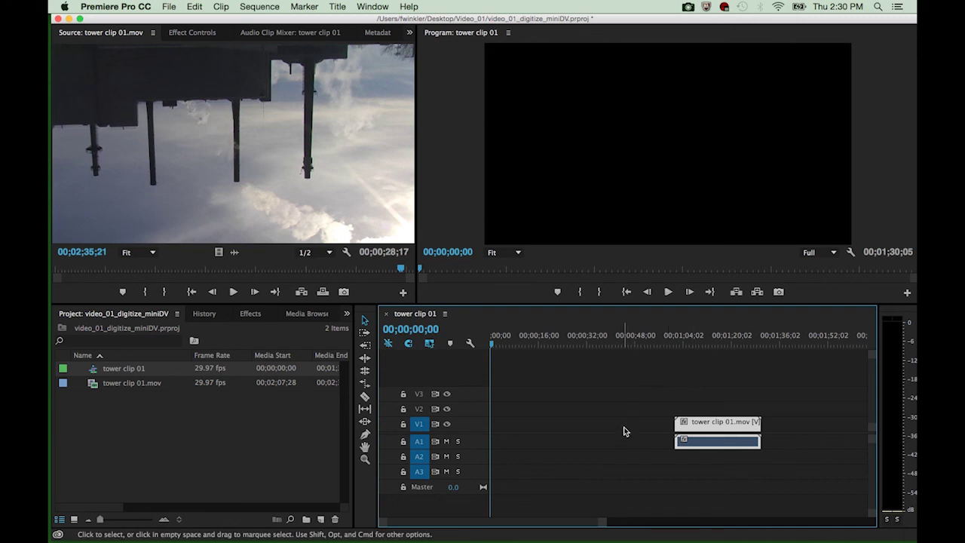
{"action": "left_click_drag", "start_coordinate": [719, 431], "coordinate": [537, 435]}
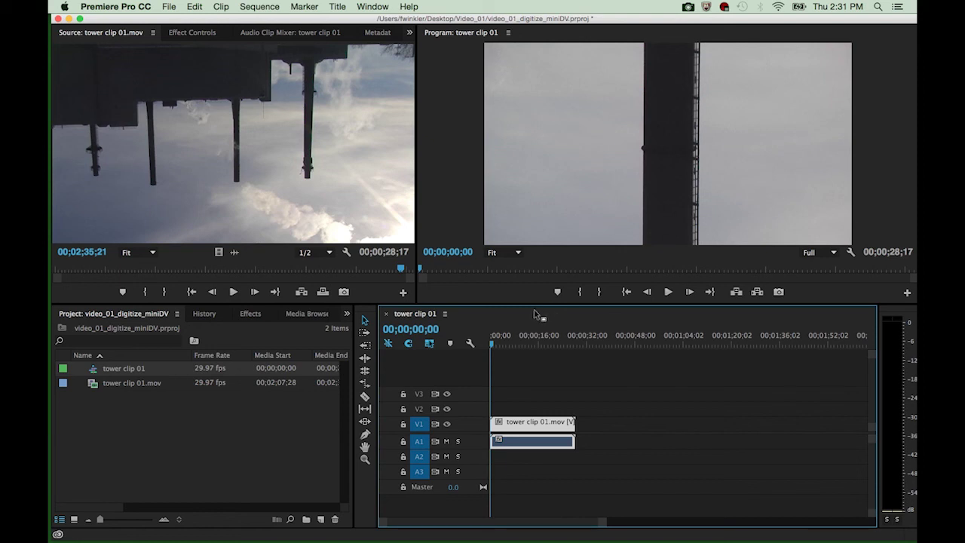
{"action": "left_click", "coordinate": [614, 126]}
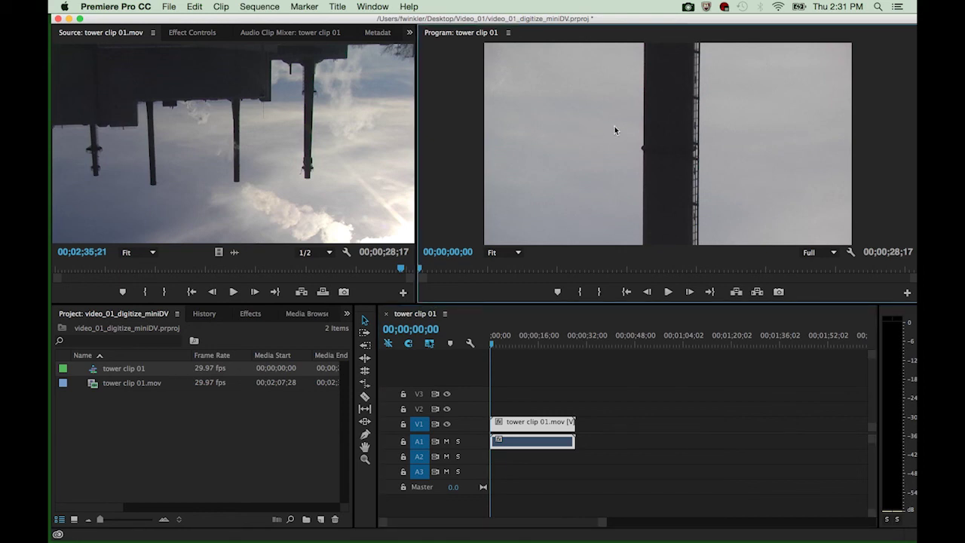
{"action": "left_click", "coordinate": [544, 382]}
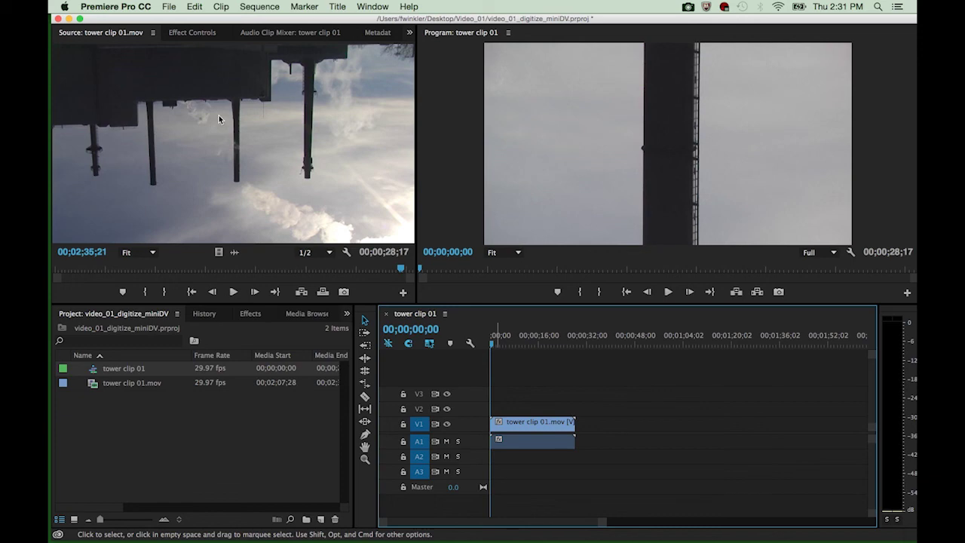
Open the media export settings for the tower clip 01 sequence and choose H.264 as the format
{"action": "left_click", "coordinate": [168, 7]}
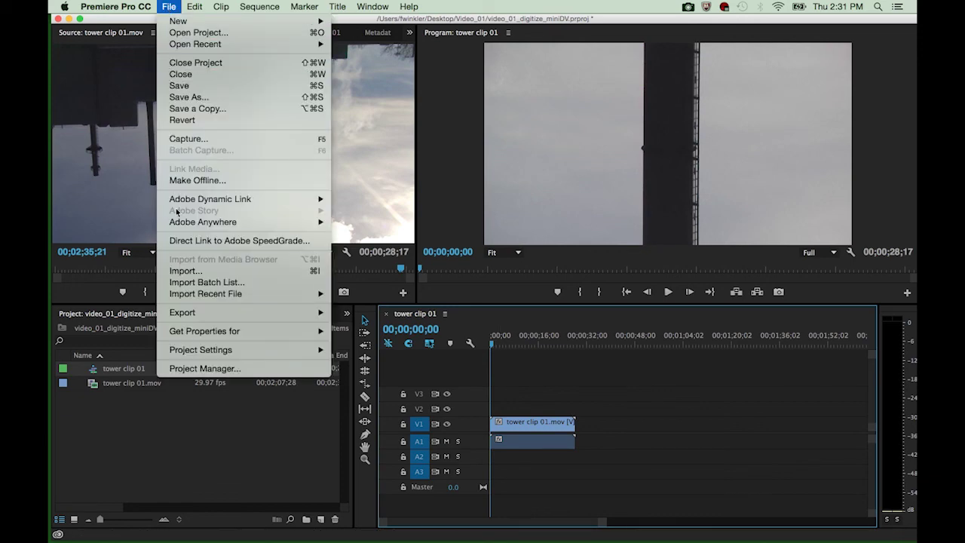
{"action": "mouse_move", "coordinate": [182, 313]}
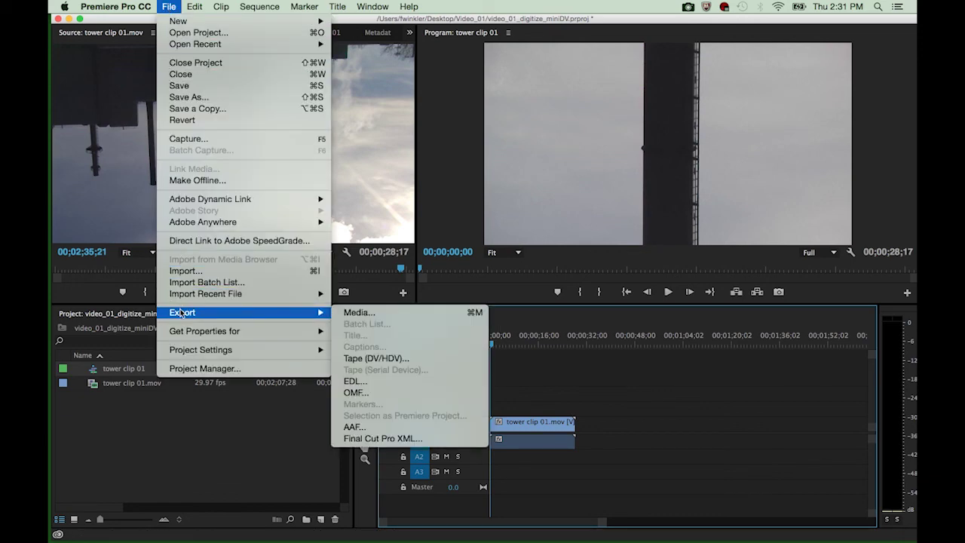
{"action": "left_click", "coordinate": [359, 312]}
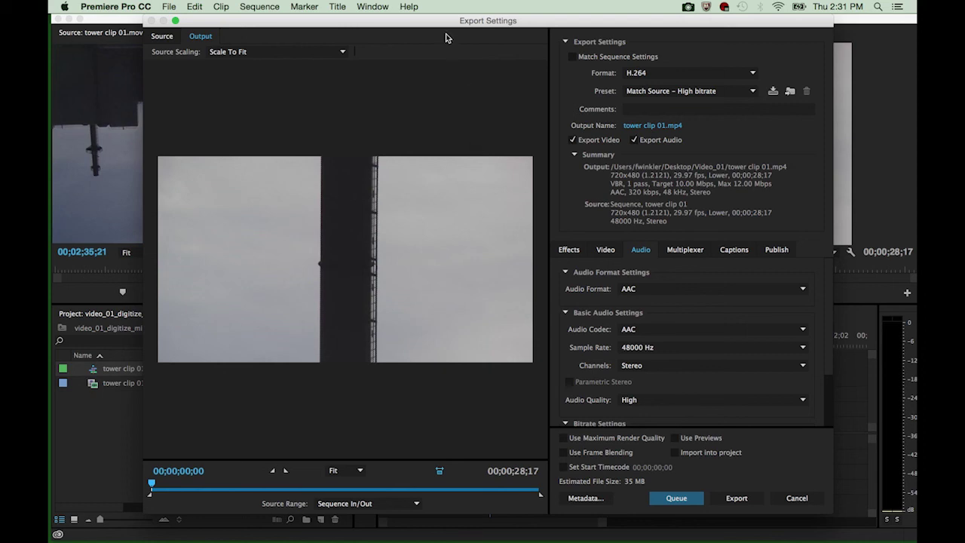
{"action": "left_click_drag", "start_coordinate": [438, 22], "coordinate": [411, 24]}
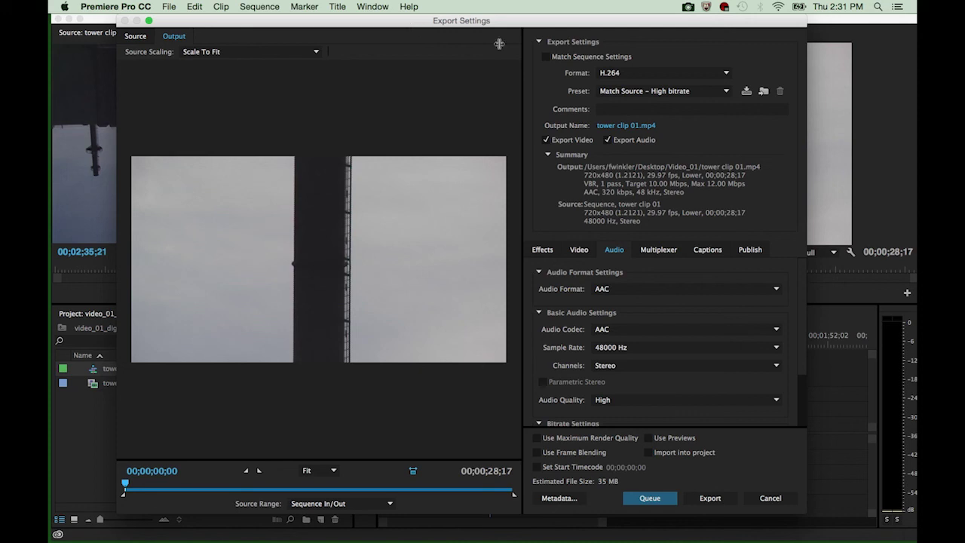
{"action": "left_click", "coordinate": [617, 76]}
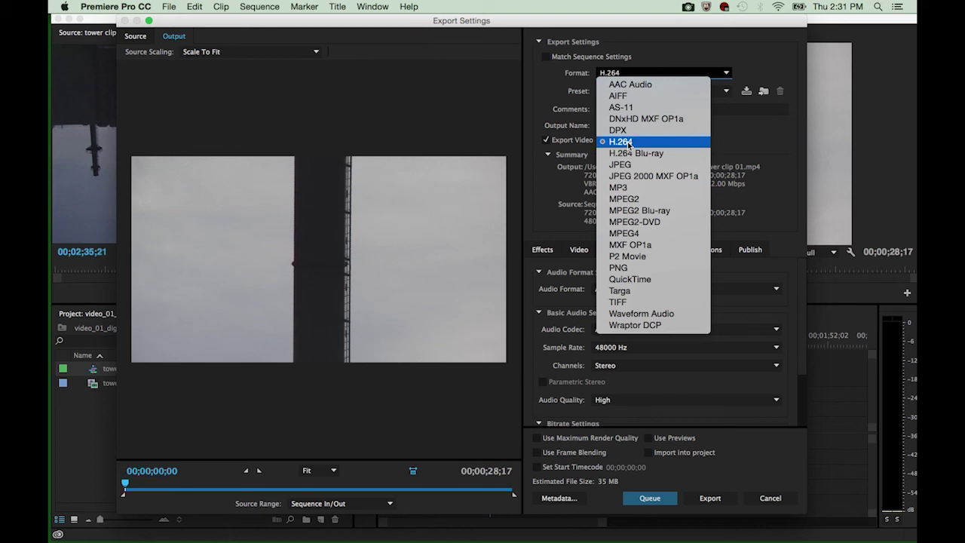
{"action": "left_click", "coordinate": [628, 144]}
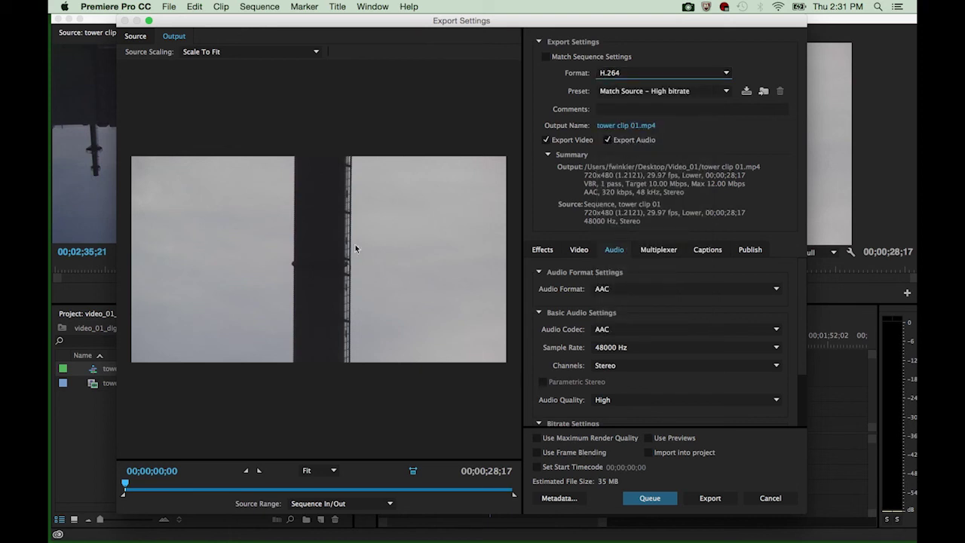
Name the export file video_01_final.mp4 and save it in the Video_01 folder
{"action": "left_click", "coordinate": [613, 128]}
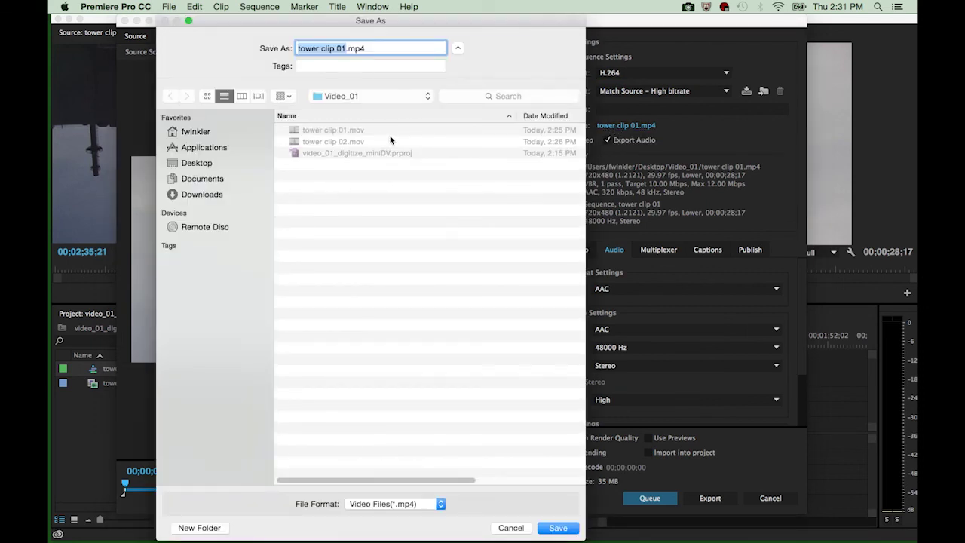
{"action": "type", "text": "video_01"}
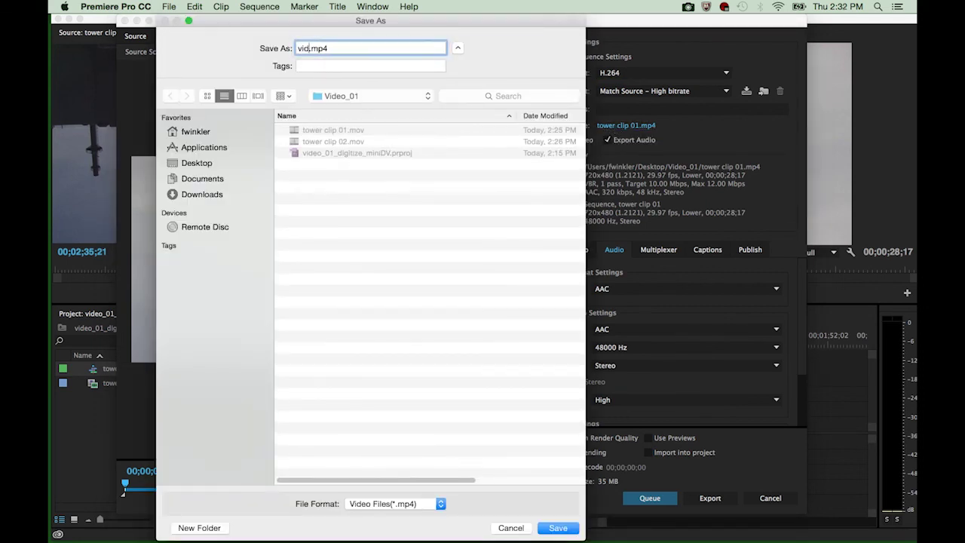
{"action": "type", "text": "_final"}
{"action": "left_click", "coordinate": [556, 530]}
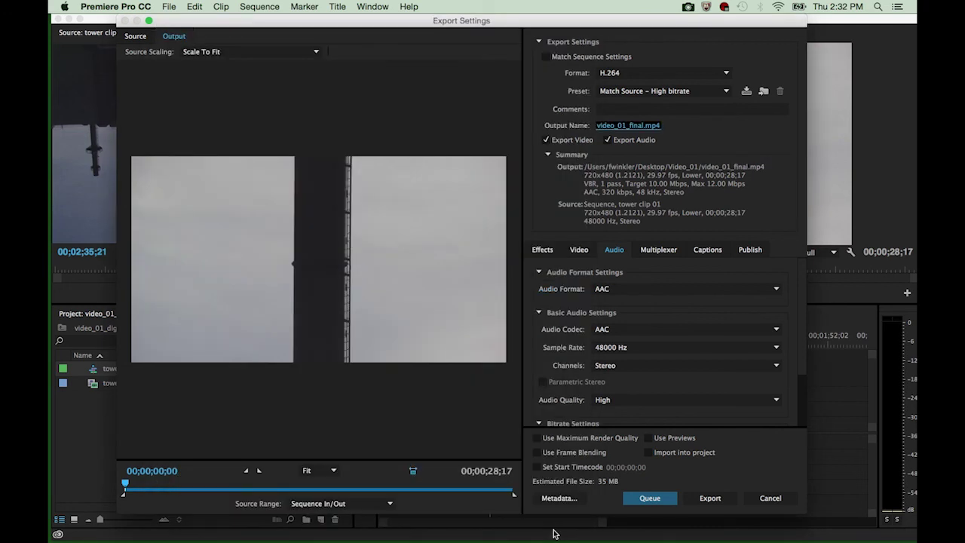
In the export's video settings, stop matching the source's pixel aspect and set it to Square Pixels (1.0)
{"action": "left_click", "coordinate": [579, 251]}
{"action": "left_click", "coordinate": [612, 249]}
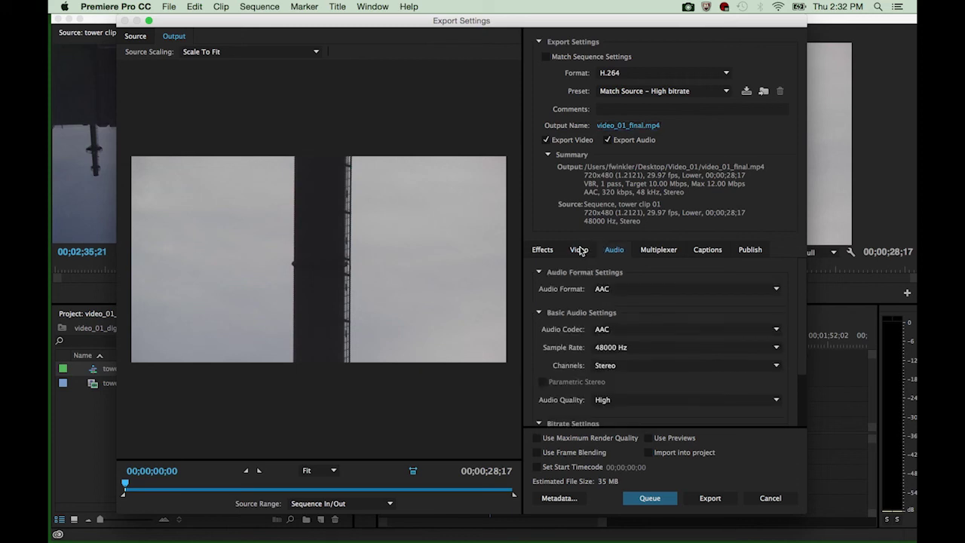
{"action": "left_click", "coordinate": [579, 250]}
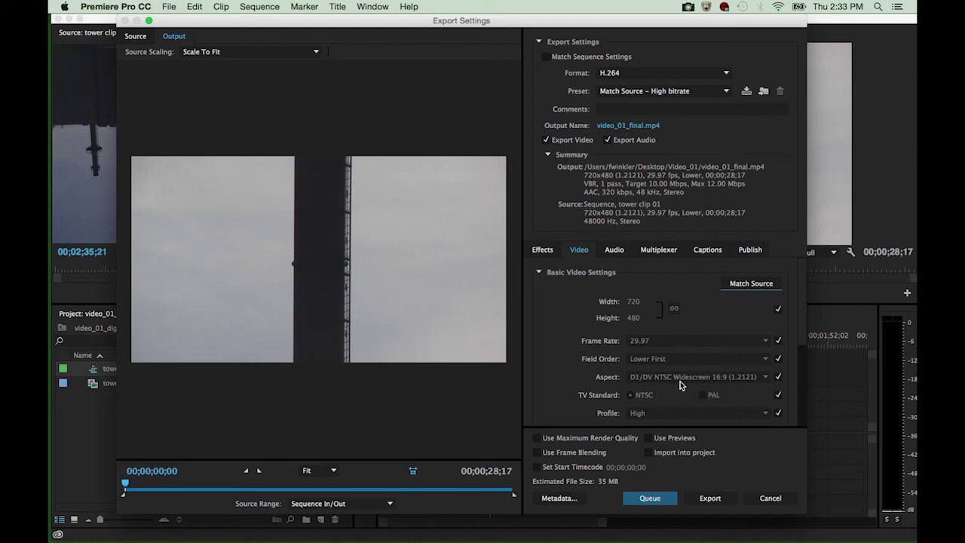
{"action": "left_click", "coordinate": [779, 376]}
{"action": "left_click", "coordinate": [765, 377]}
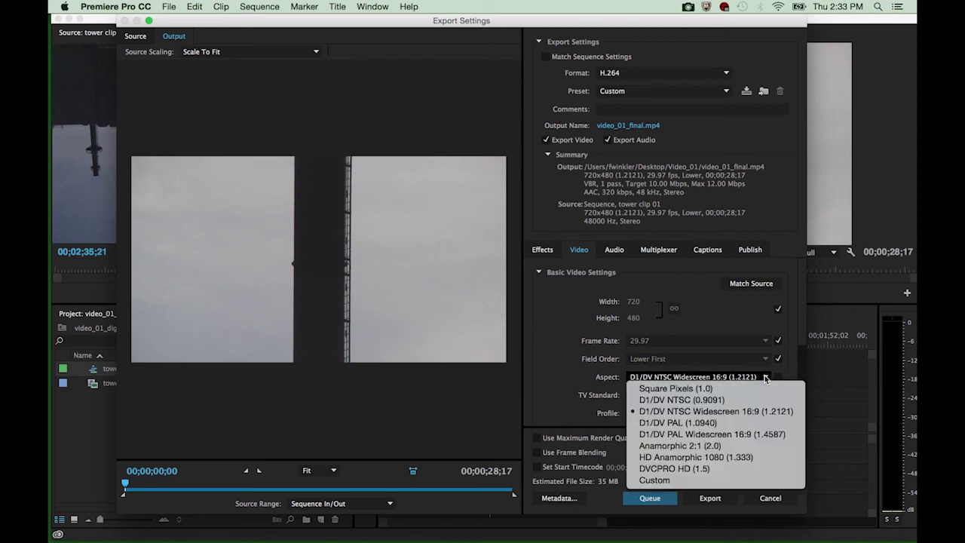
{"action": "left_click", "coordinate": [697, 389]}
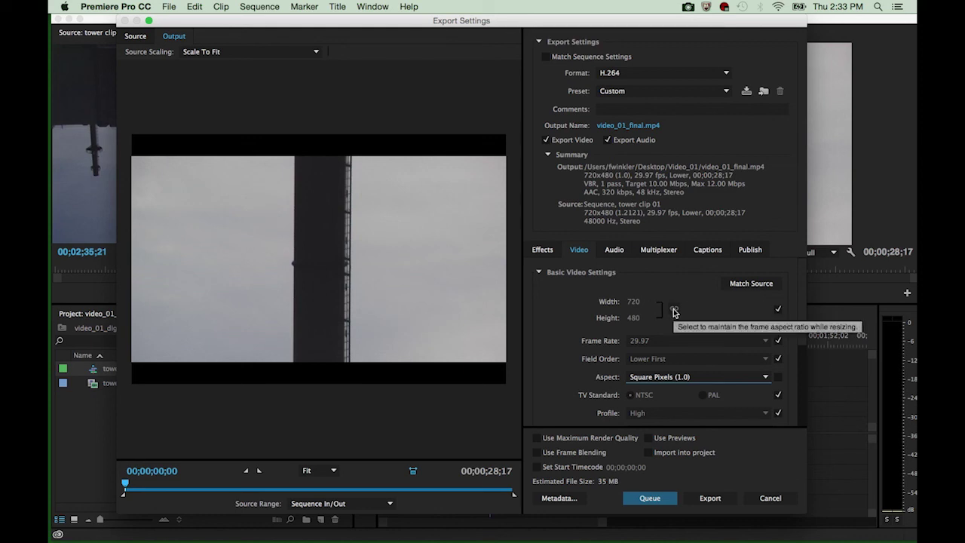
Stop matching the source's frame size, set the export width to 853 and toggle the width-height link
{"action": "left_click", "coordinate": [778, 308]}
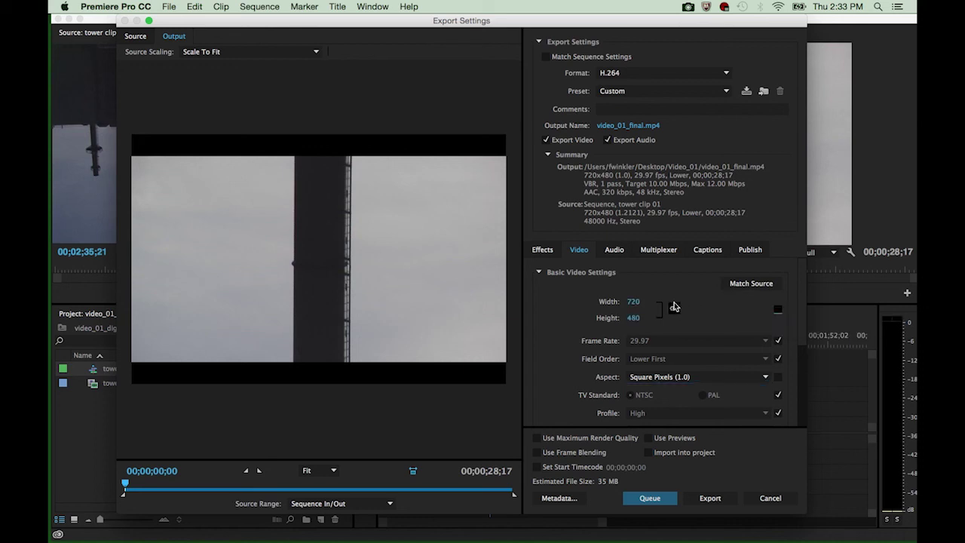
{"action": "left_click", "coordinate": [633, 301]}
{"action": "type", "text": "853"}
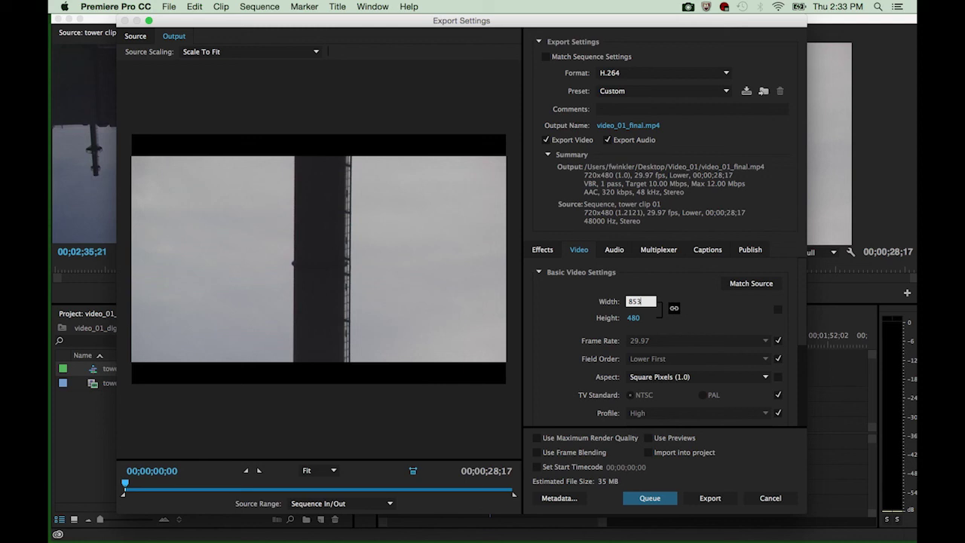
{"action": "key", "text": "Return"}
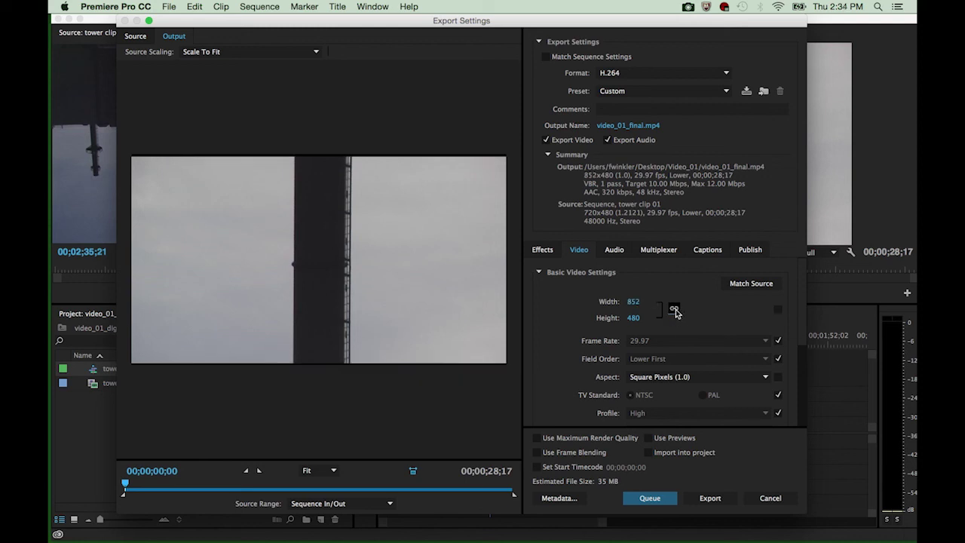
{"action": "left_click", "coordinate": [675, 311]}
Set the bitrate encoding to VBR, 2 pass, with a target bitrate of 8 Mbps and a maximum of 10 Mbps
{"action": "left_click_drag", "start_coordinate": [800, 323], "coordinate": [797, 399]}
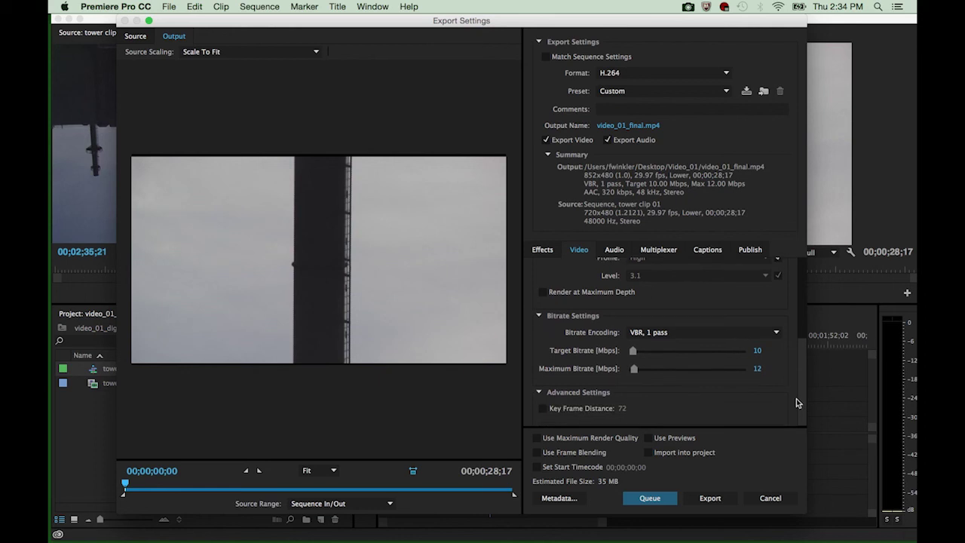
{"action": "left_click", "coordinate": [667, 333]}
{"action": "left_click", "coordinate": [663, 367]}
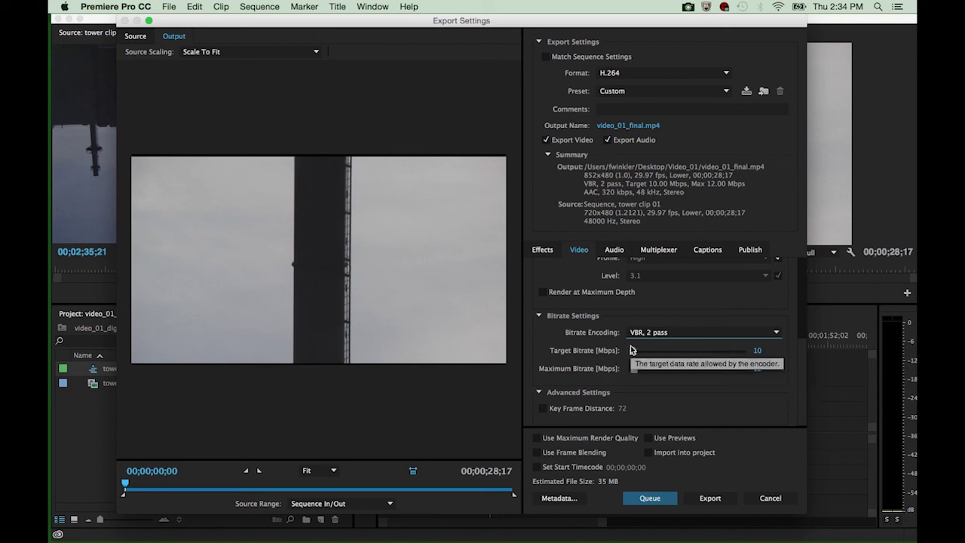
{"action": "left_click", "coordinate": [757, 351]}
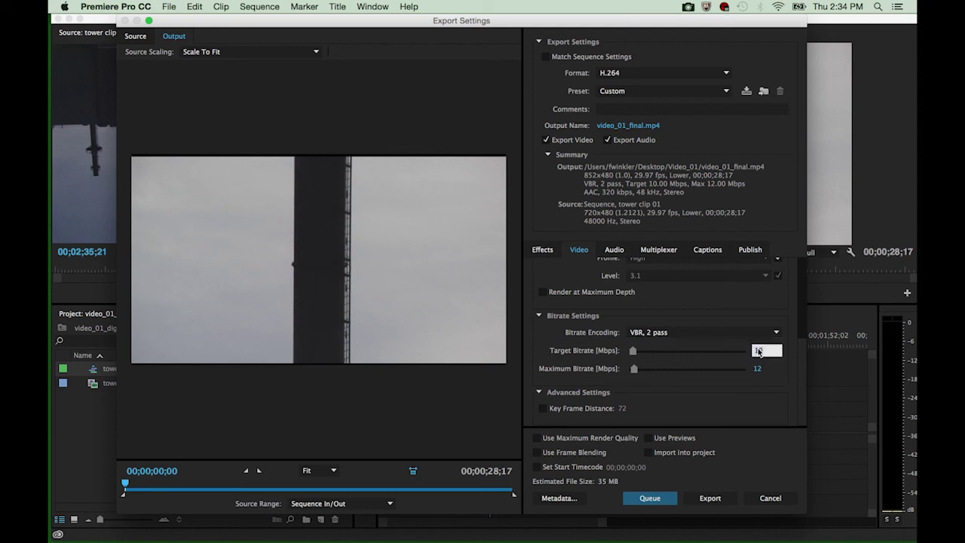
{"action": "type", "text": "8"}
{"action": "left_click", "coordinate": [757, 367]}
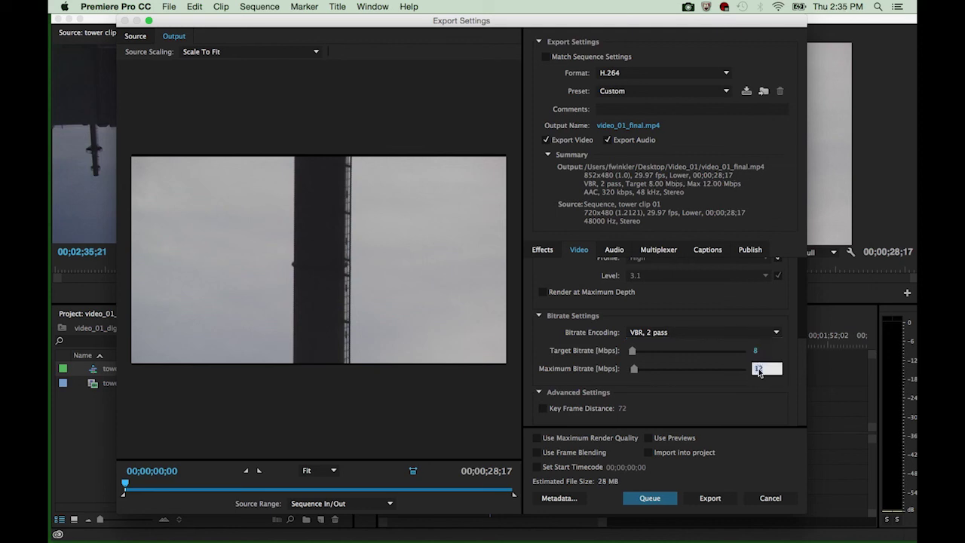
{"action": "type", "text": "10"}
Choose AAC as the audio format, check the remaining audio settings and export the video
{"action": "left_click", "coordinate": [612, 251]}
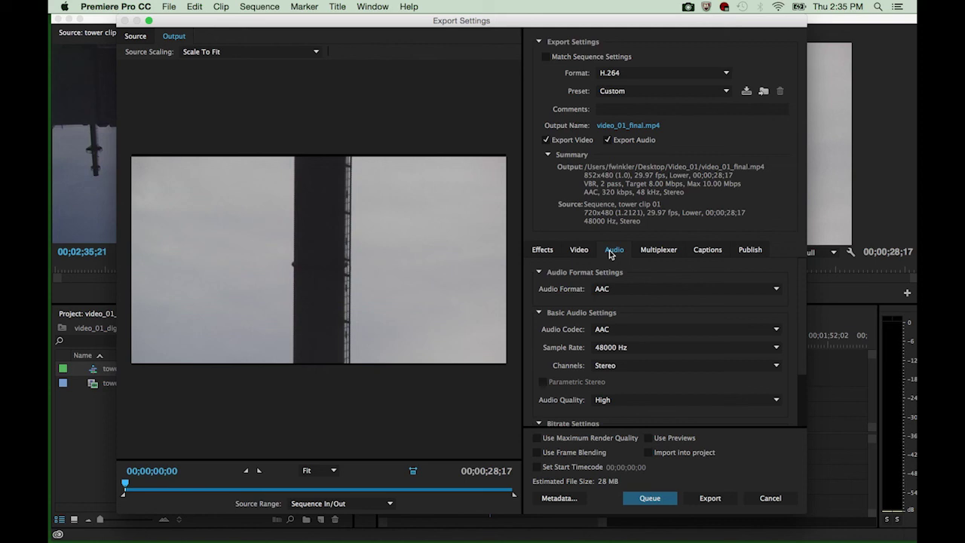
{"action": "left_click", "coordinate": [612, 290]}
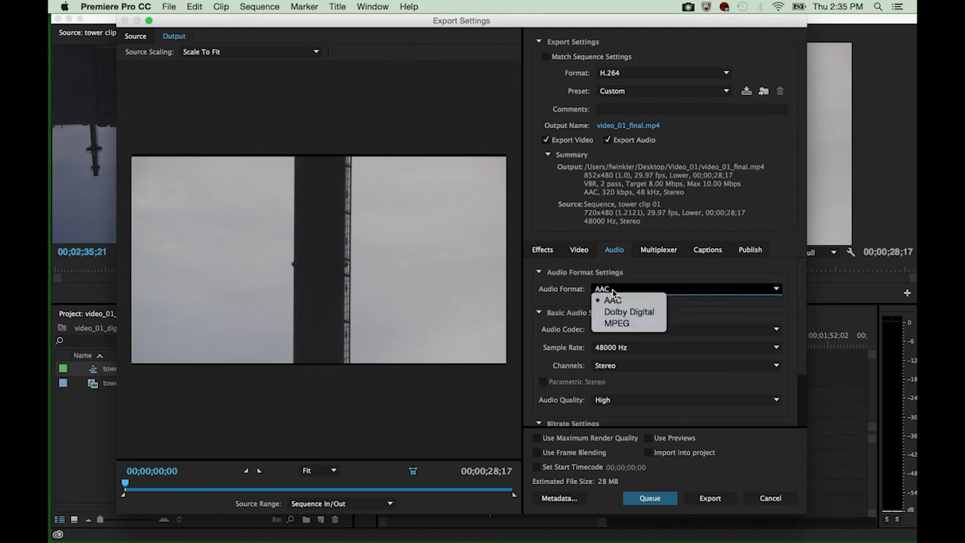
{"action": "left_click", "coordinate": [612, 300]}
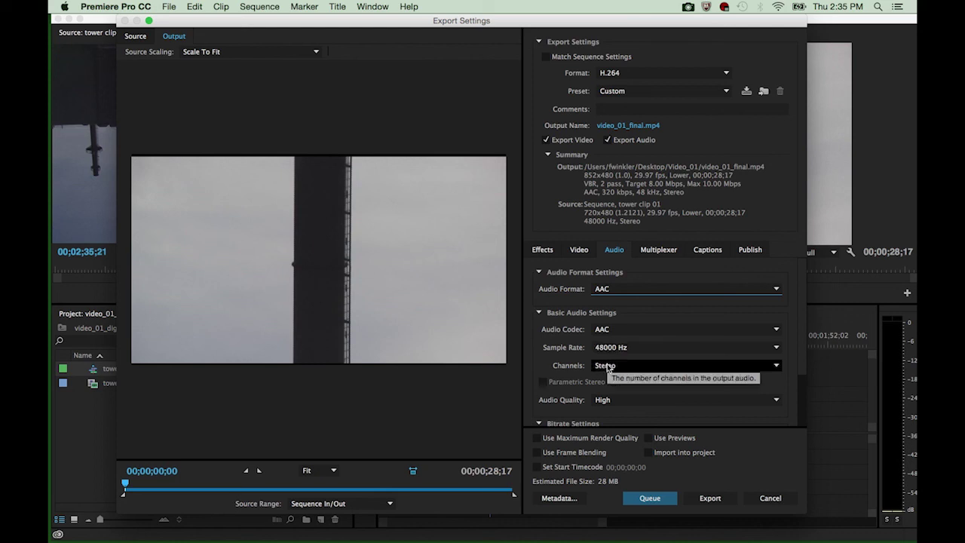
{"action": "scroll", "coordinate": [802, 348], "scroll_direction": "down", "scroll_amount": 1}
{"action": "scroll", "coordinate": [802, 348], "scroll_direction": "down", "scroll_amount": 3}
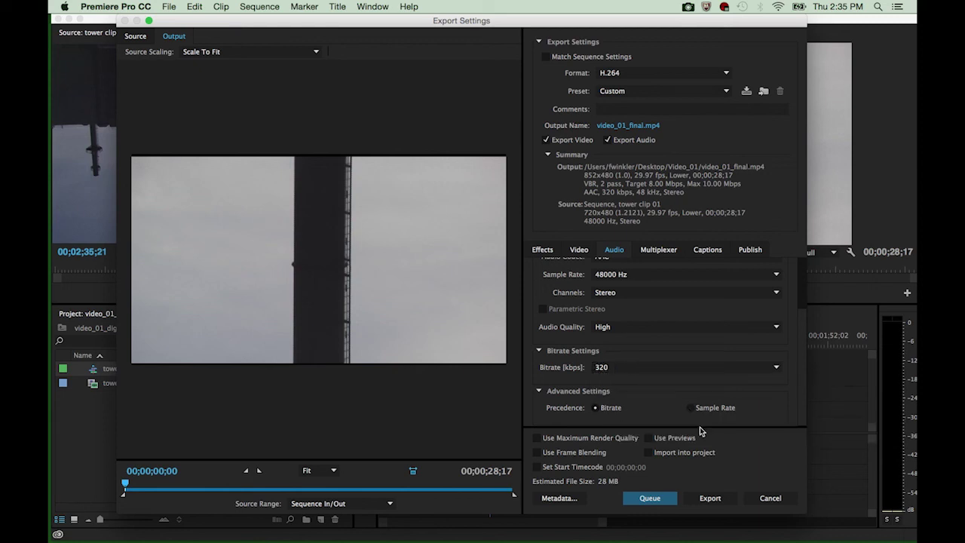
{"action": "left_click", "coordinate": [708, 501]}
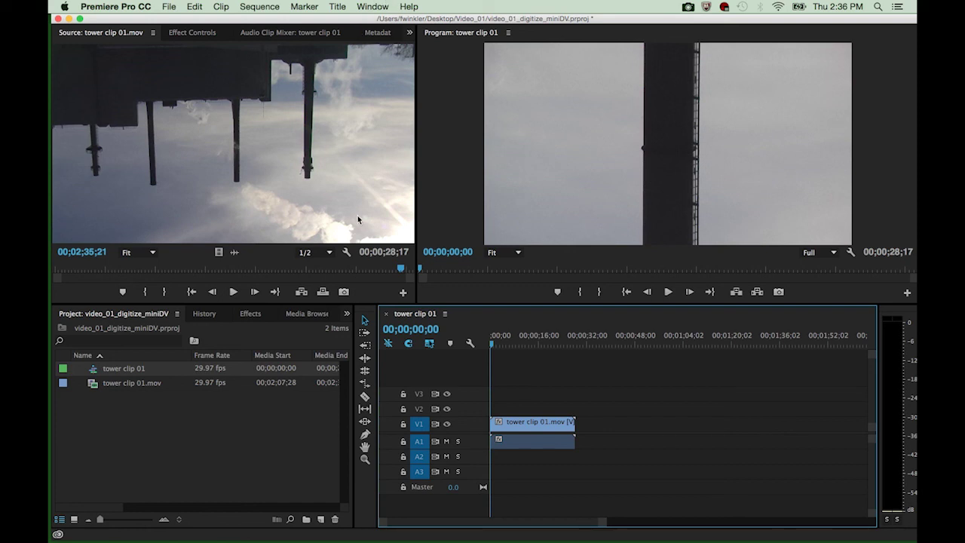
Minimize Premiere Pro, open the Video_01 folder in Finder, and preview video_01_final.mp4 before closing the preview
{"action": "left_click", "coordinate": [69, 19]}
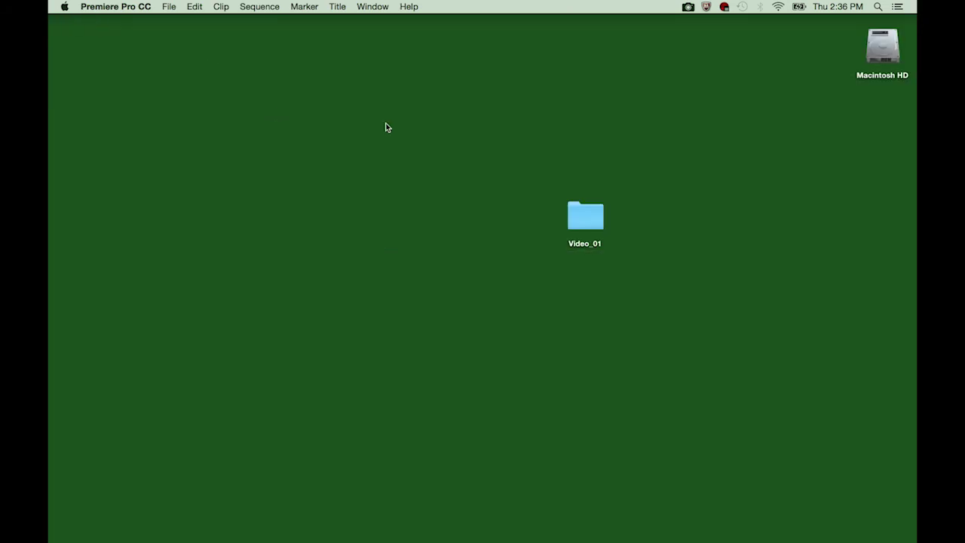
{"action": "double_click", "coordinate": [578, 219]}
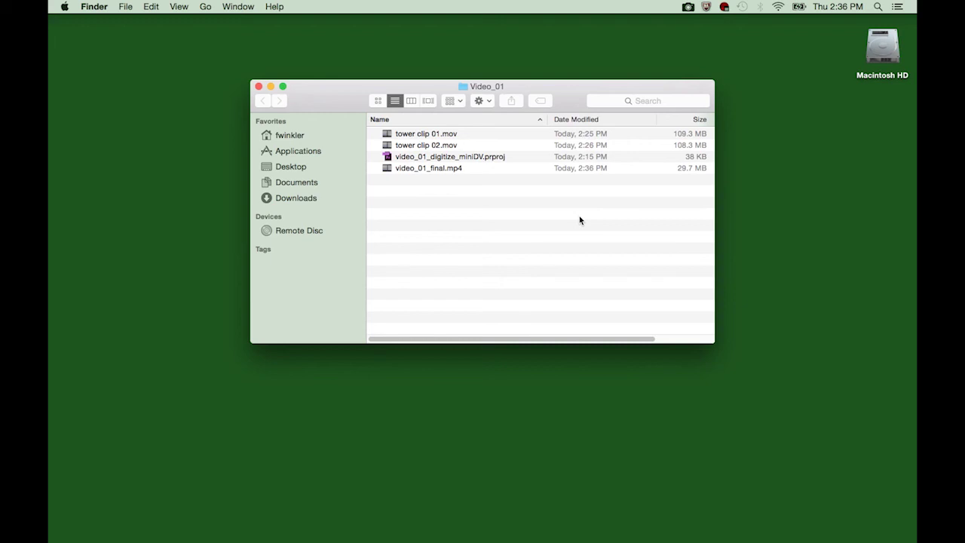
{"action": "left_click", "coordinate": [422, 167]}
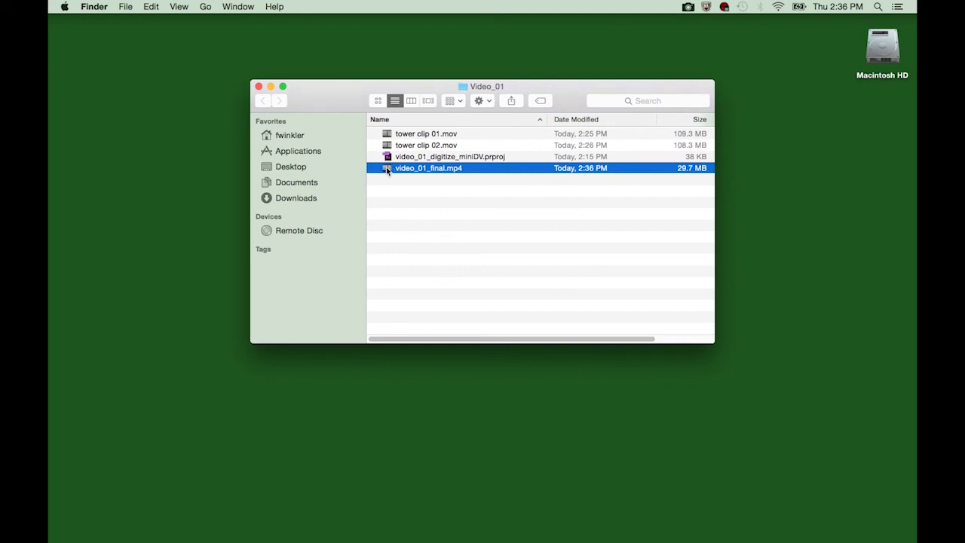
{"action": "key", "text": "space"}
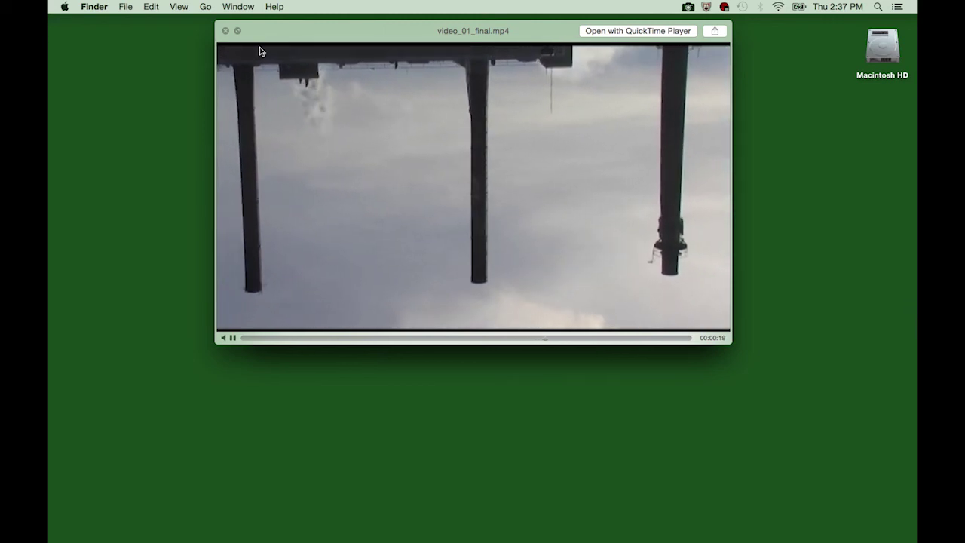
{"action": "left_click", "coordinate": [225, 30]}
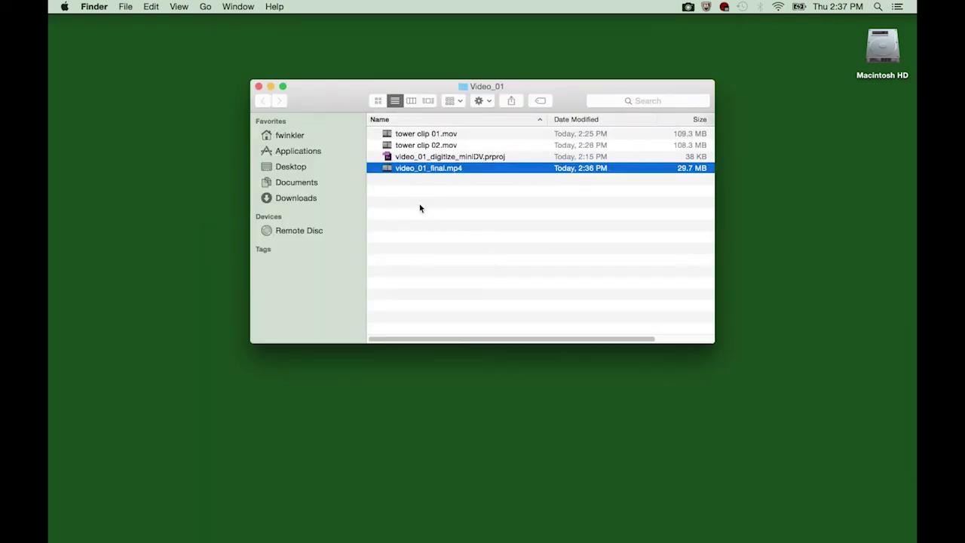